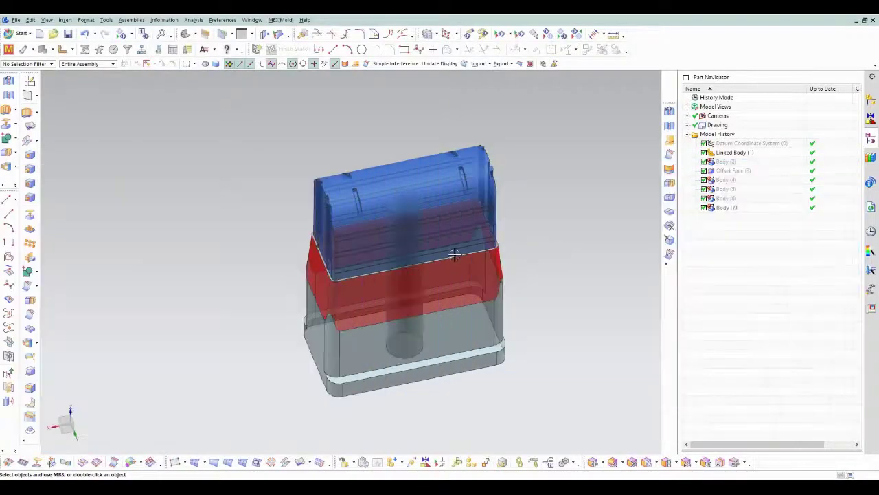
- Make the linked electrode body fully opaque by lowering its translucency from 40 to 0
mouse_move(455, 254)
middle_mouse_down()
mouse_move(508, 243)
mouse_move(555, 253)
mouse_move(506, 252)
middle_mouse_up()
left_click(495, 232)
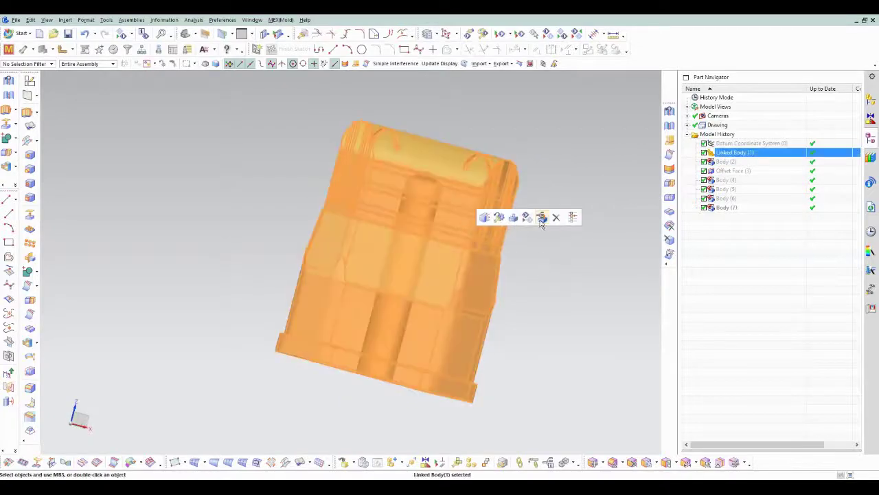
key("ctrl+j")
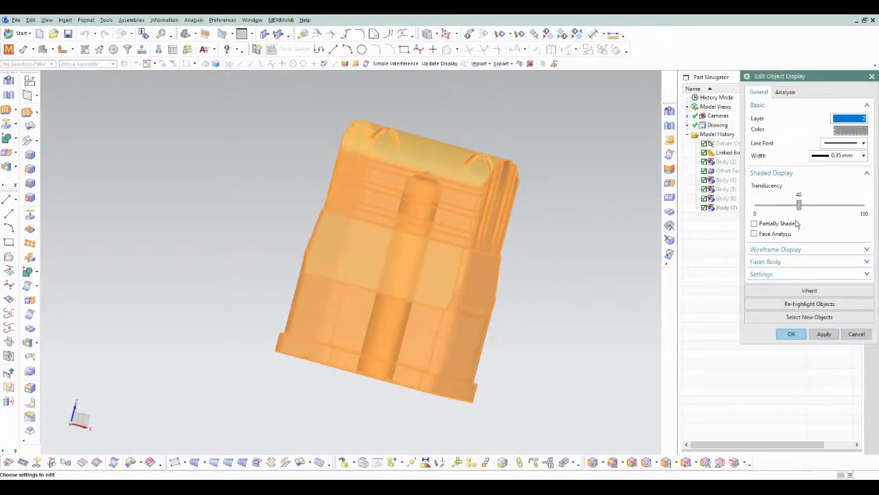
left_click_drag(800, 206, 716, 209)
middle_click(579, 215)
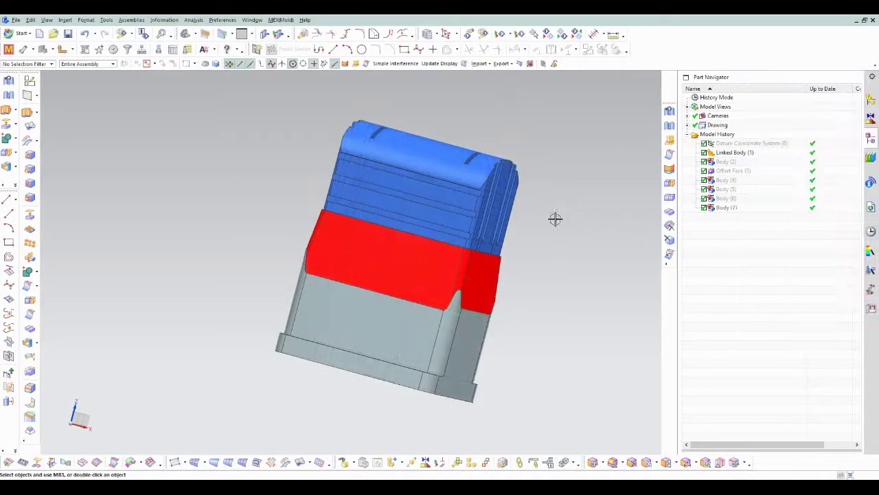
scroll(555, 217, "up", 2)
- Set the selection filter to Curve
left_click(47, 65)
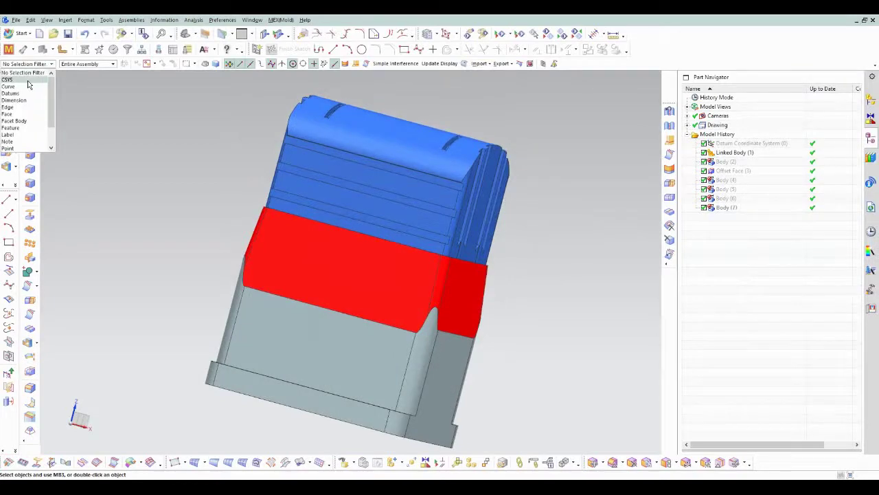
left_click(28, 86)
scroll(428, 133, "up", 2)
scroll(404, 165, "up", 2)
scroll(371, 263, "up", 1)
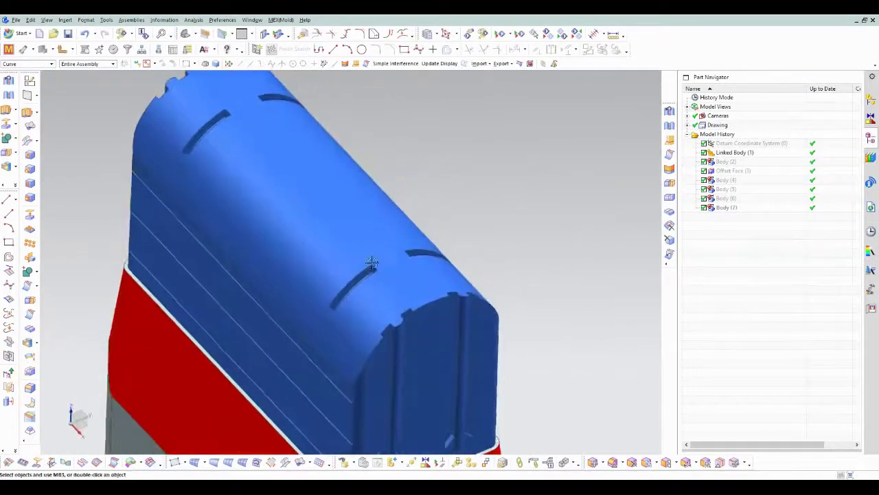
- Fit the model in view and show the hidden plate body with legs (Body 4)
mouse_move(371, 263)
middle_mouse_down()
mouse_move(363, 275)
mouse_move(377, 289)
mouse_move(365, 315)
mouse_move(378, 316)
mouse_move(395, 304)
mouse_move(340, 254)
mouse_move(297, 286)
mouse_move(307, 257)
mouse_move(286, 206)
mouse_move(293, 188)
middle_mouse_up()
right_click(292, 189)
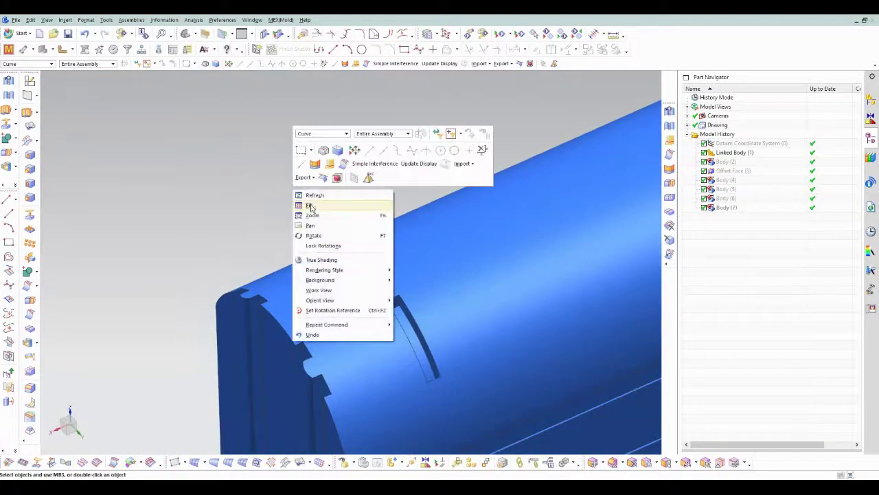
left_click(311, 206)
scroll(418, 125, "up", 5)
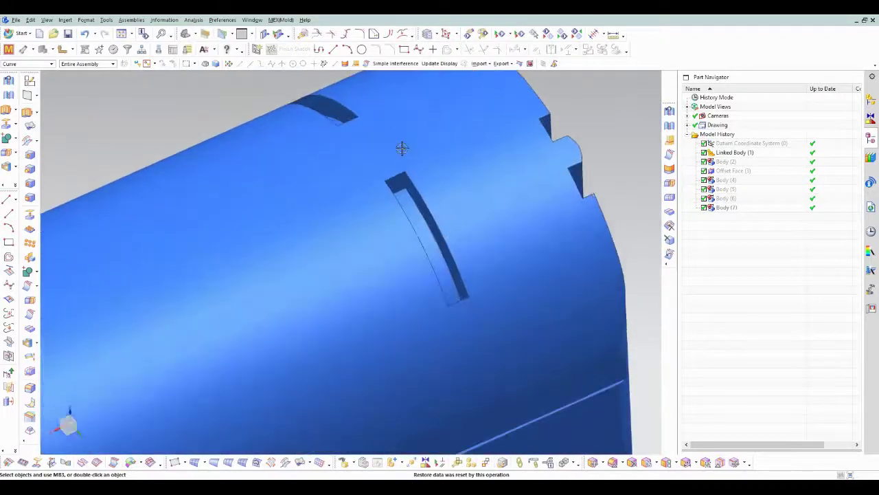
scroll(402, 147, "up", 3)
mouse_move(395, 185)
middle_mouse_down()
mouse_move(384, 214)
mouse_move(454, 171)
mouse_move(477, 100)
mouse_move(377, 84)
mouse_move(446, 143)
mouse_move(471, 227)
mouse_move(385, 236)
mouse_move(426, 214)
mouse_move(416, 210)
middle_mouse_up()
scroll(418, 191, "down", 10)
scroll(434, 179, "down", 2)
left_click(554, 63)
left_click(547, 60)
left_click(446, 143)
middle_click(446, 142)
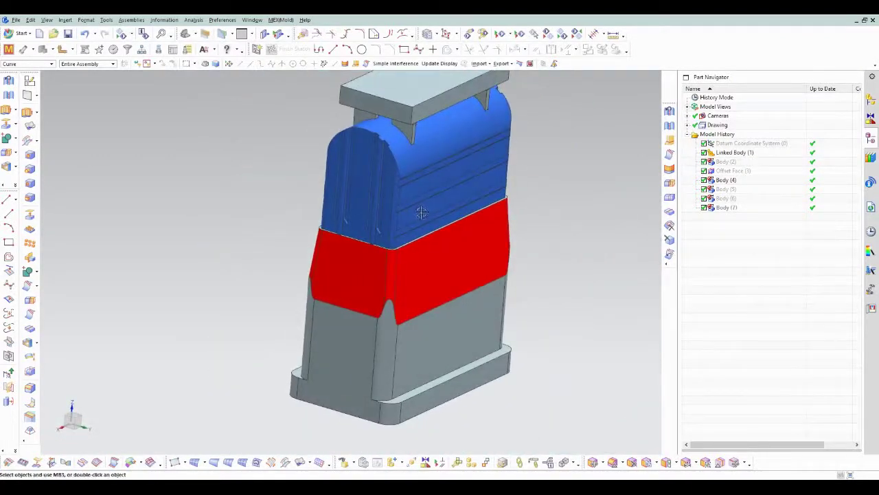
- Section the electrode with a plane offset to -18 and display the Assembly Navigator
key("ctrl+h")
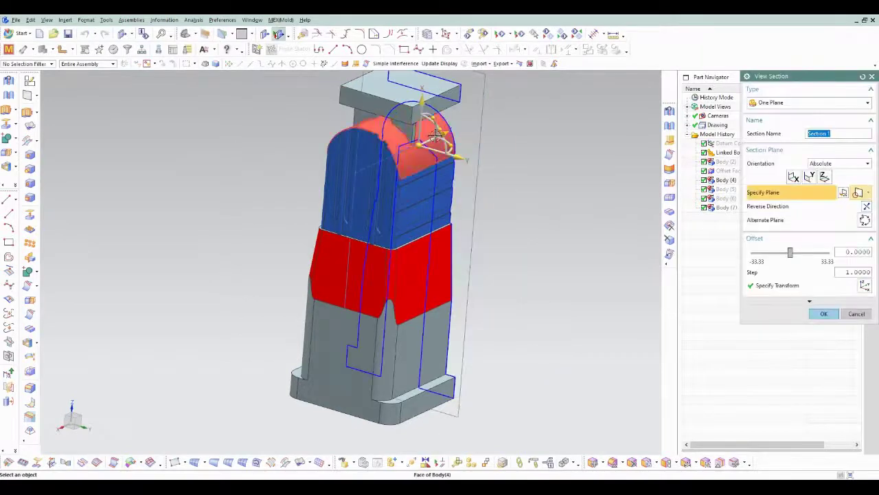
left_click_drag(447, 130, 413, 155)
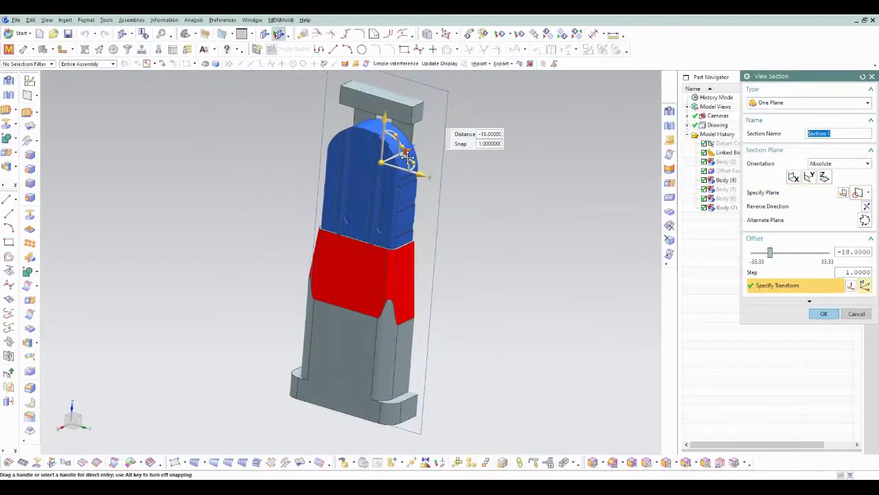
left_click(381, 162)
middle_click_drag(412, 165, 400, 150)
scroll(400, 150, "up", 3)
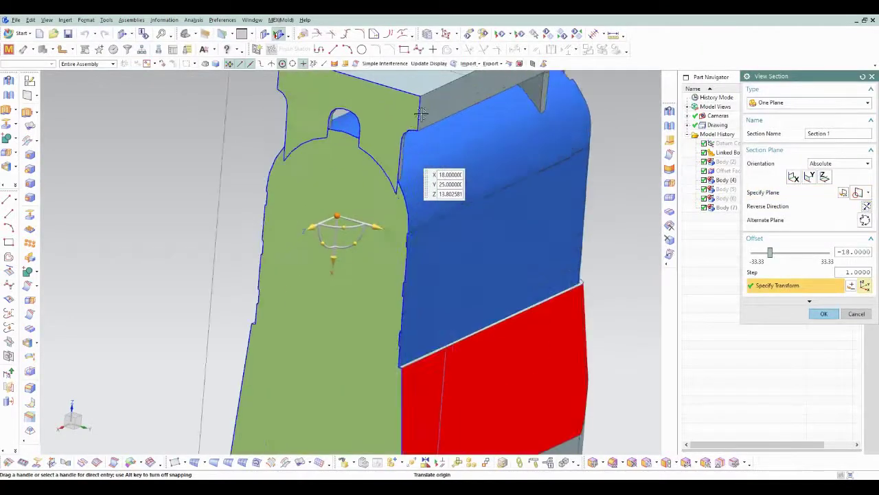
middle_click(400, 150)
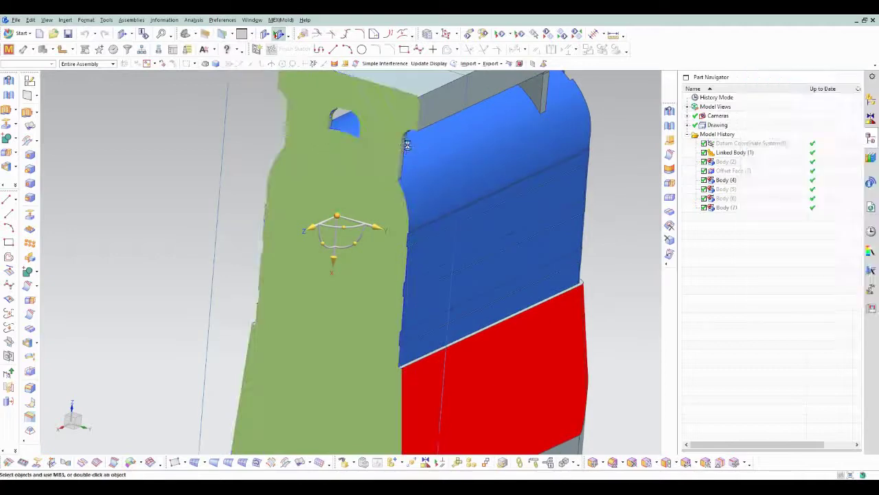
left_click(869, 108)
mouse_move(593, 126)
middle_mouse_down()
mouse_move(301, 236)
mouse_move(333, 182)
mouse_move(326, 148)
mouse_move(418, 147)
mouse_move(332, 159)
mouse_move(288, 151)
mouse_move(414, 157)
mouse_move(412, 172)
middle_mouse_up()
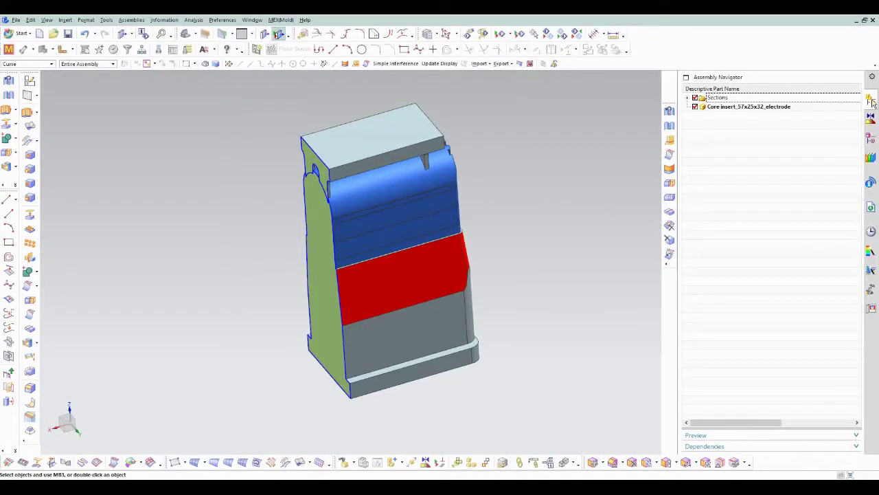
- Turn off the Section 1 clipping and fit the uncut electrode in the window
double_click(724, 107)
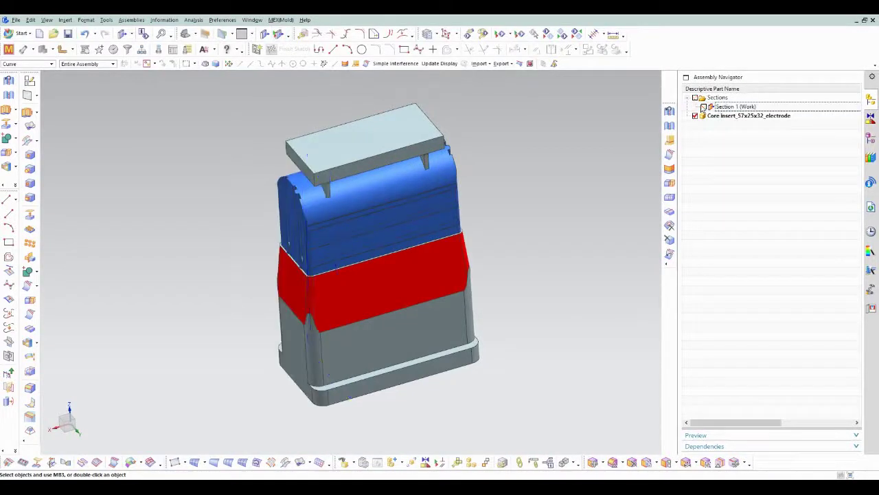
scroll(324, 206, "up", 2)
scroll(323, 206, "down", 4)
mouse_move(323, 206)
middle_mouse_down()
mouse_move(444, 195)
mouse_move(459, 205)
mouse_move(394, 231)
middle_mouse_up()
right_click(444, 195)
left_click(460, 211)
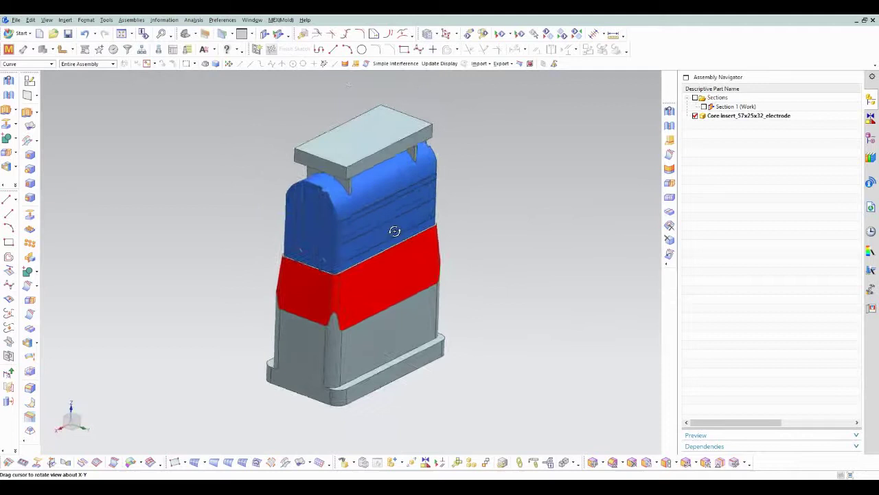
- Refresh the model display and bring up the application module list
right_click(510, 198)
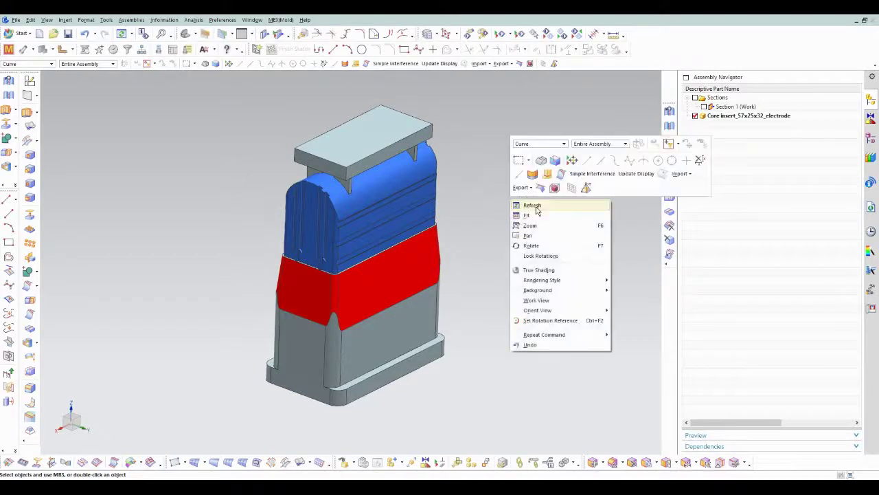
left_click(535, 207)
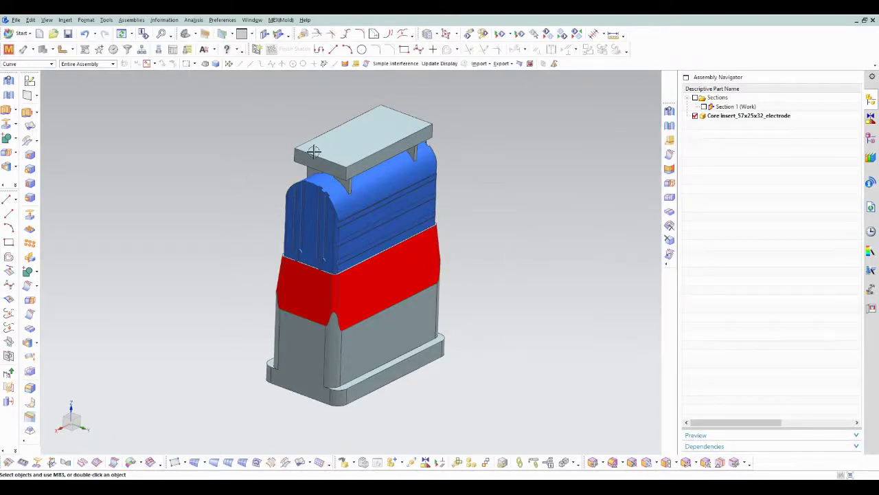
left_click(29, 34)
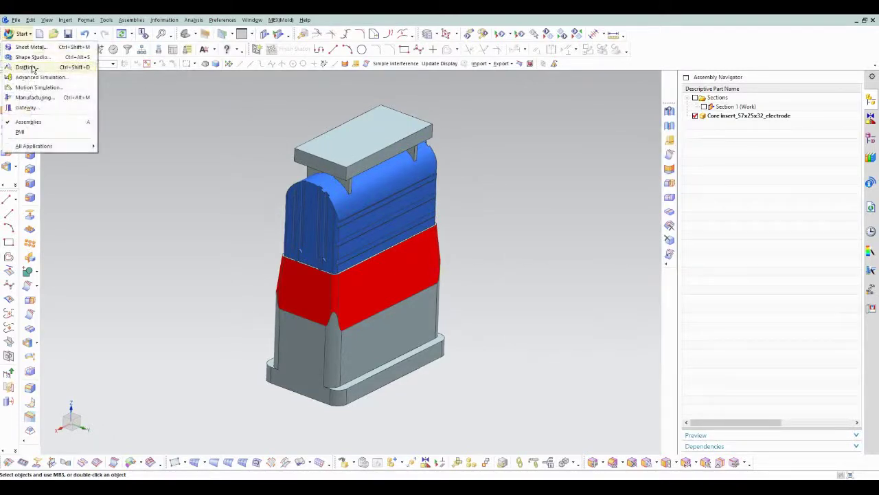
mouse_move(27, 67)
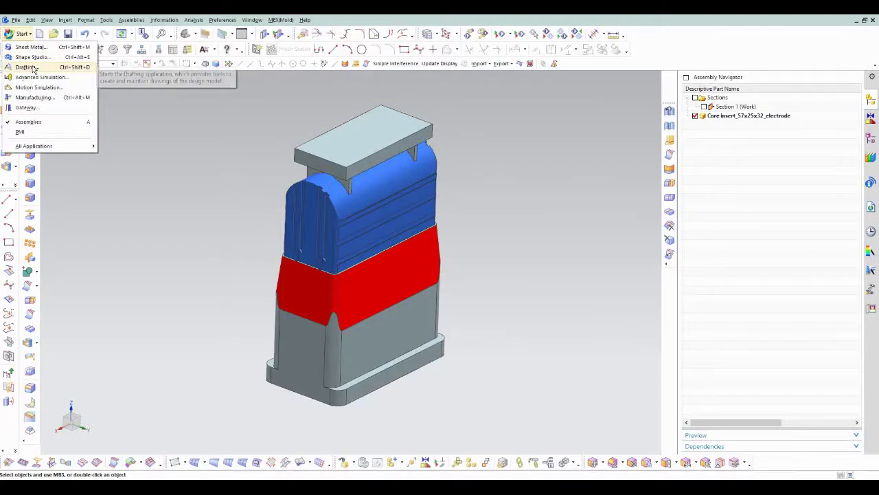
- Switch to Drafting and collapse the ELE1 sheet's views in the Part Navigator
left_click(38, 72)
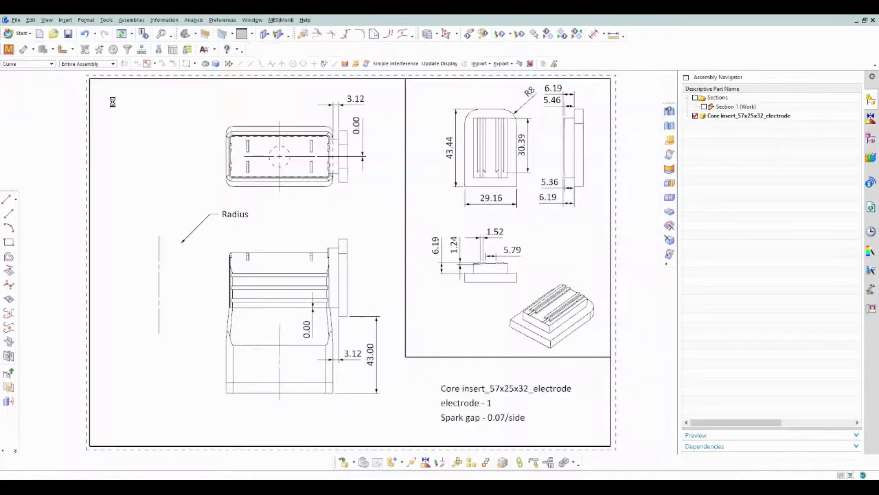
left_click(870, 153)
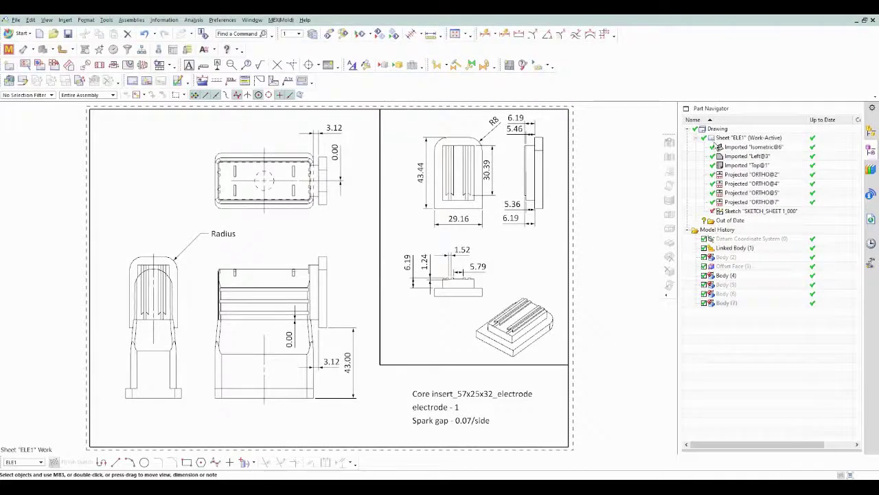
left_click(704, 138)
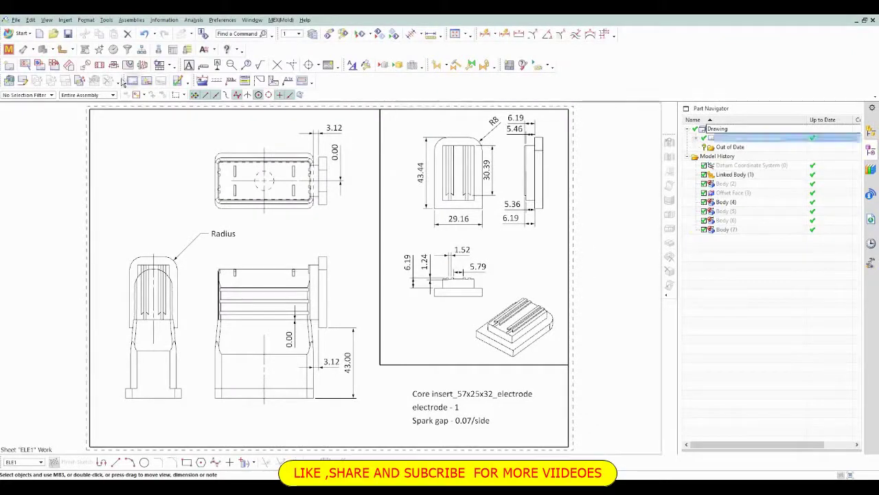
- Cancel the Base View and insert a new A4 210x297 sheet named ELE2
left_click(38, 65)
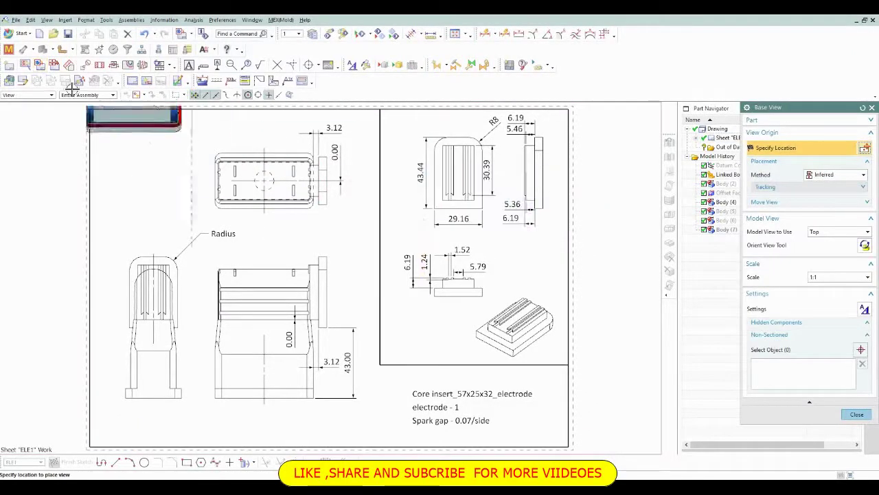
left_click(31, 64)
left_click(31, 64)
left_click(31, 64)
left_click(31, 63)
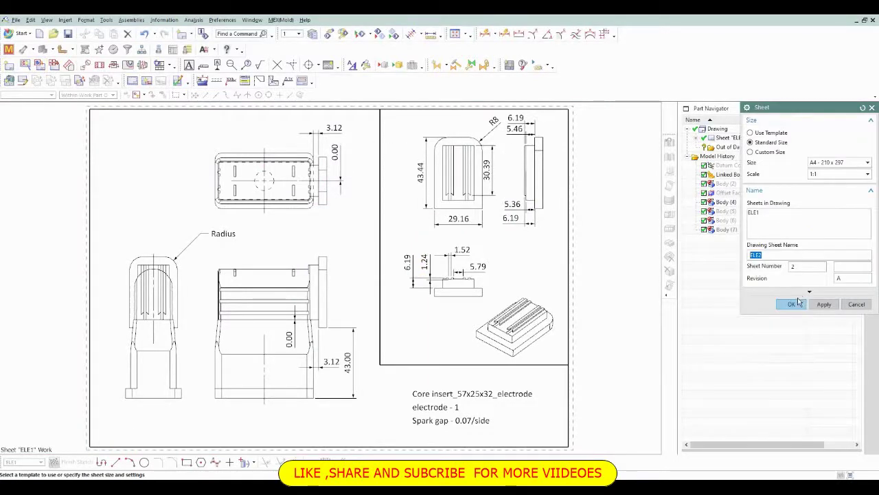
left_click(797, 303)
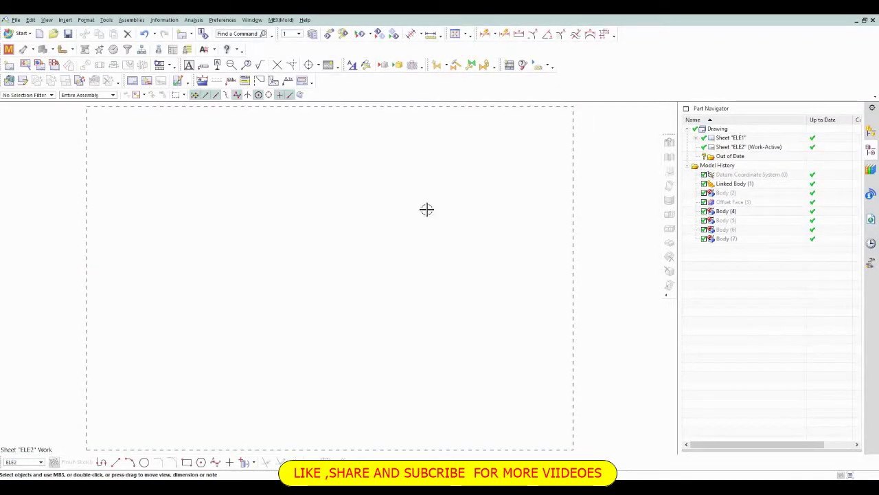
- Review the ELE2 sheet settings and close them unchanged
left_click(734, 148)
double_click(733, 148)
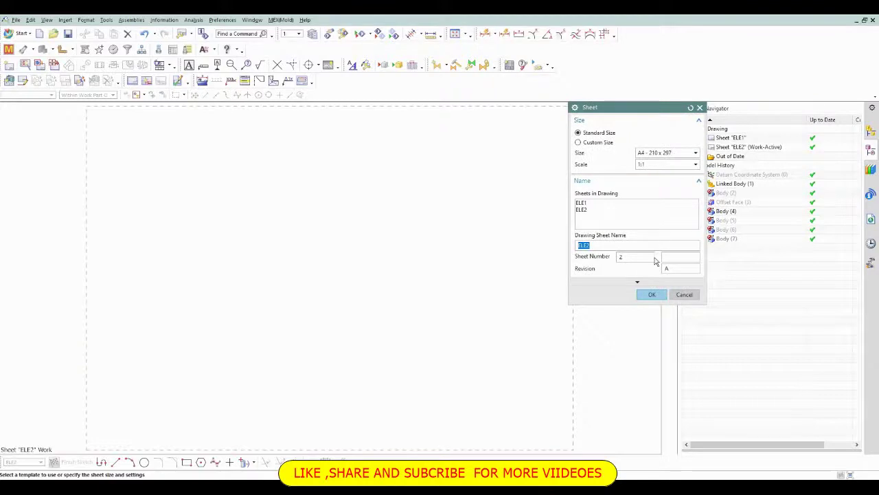
key("Return")
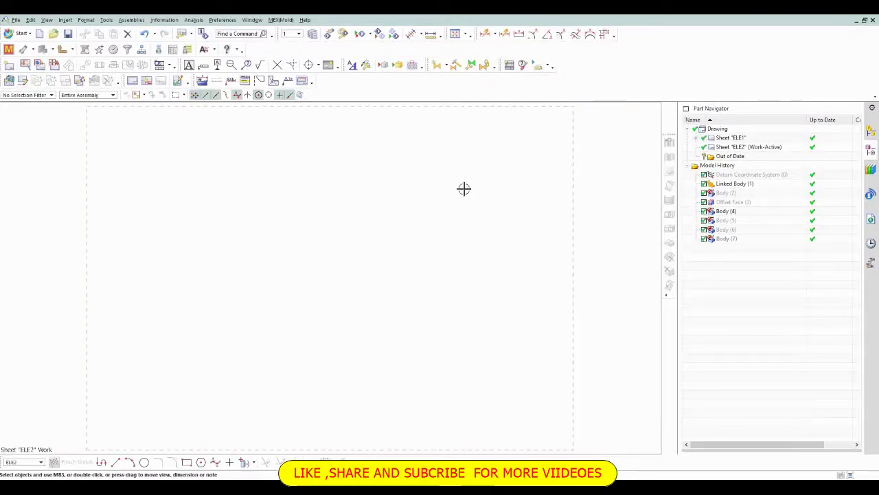
- Place a reoriented top base view with projected views below and to its right
left_click(39, 65)
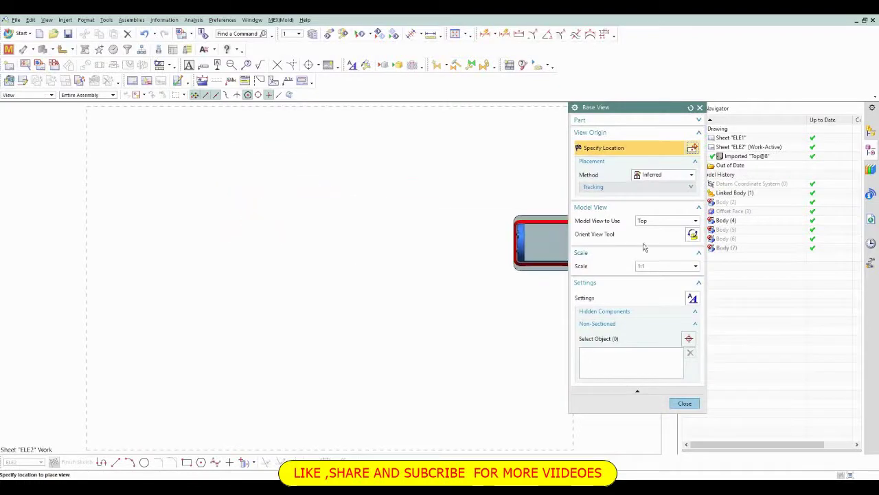
left_click(692, 235)
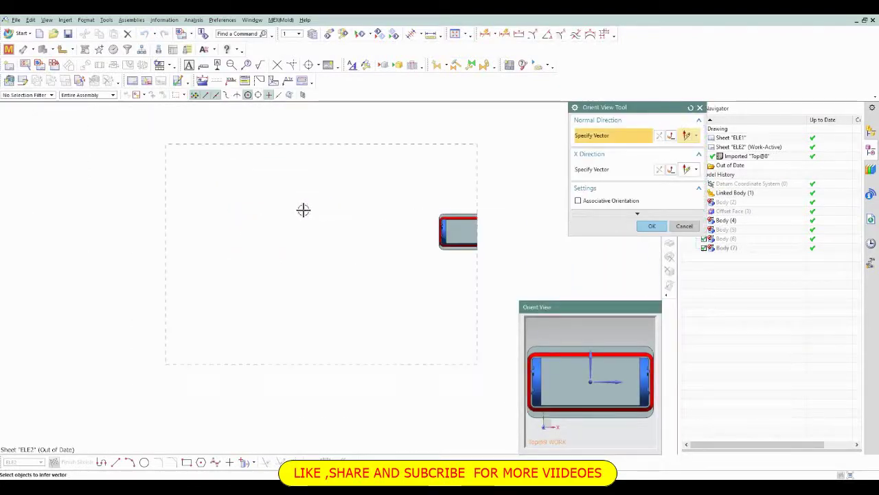
middle_click_drag(613, 369, 600, 366)
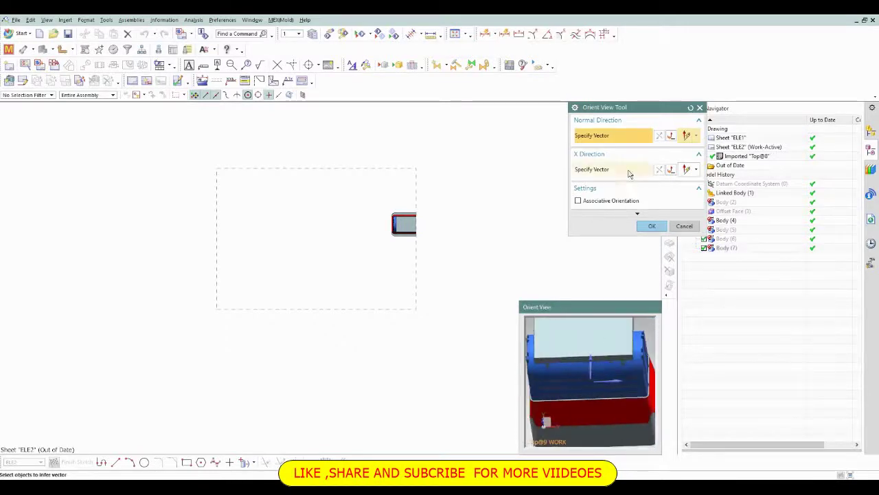
left_click(652, 226)
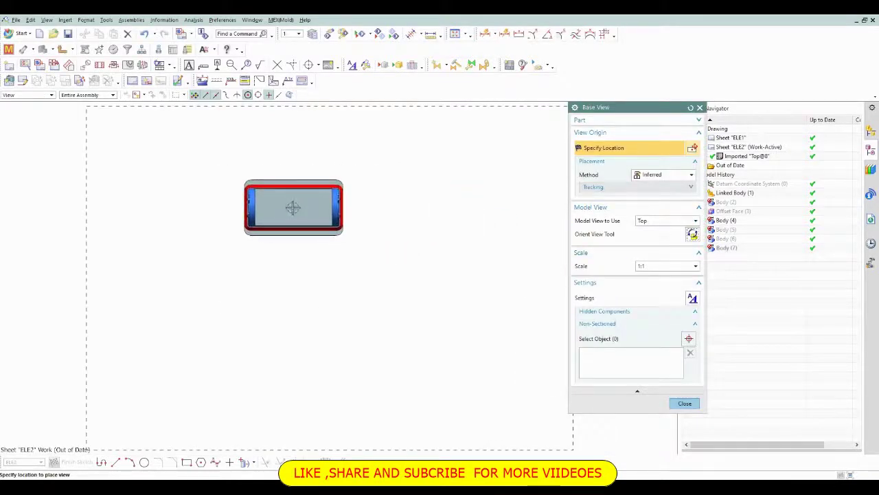
scroll(316, 201, "down", 3)
left_click(274, 198)
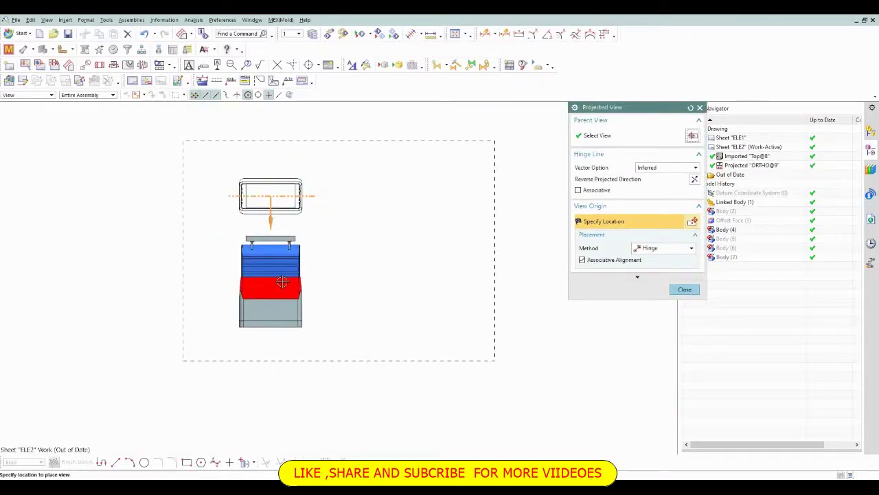
left_click(282, 283)
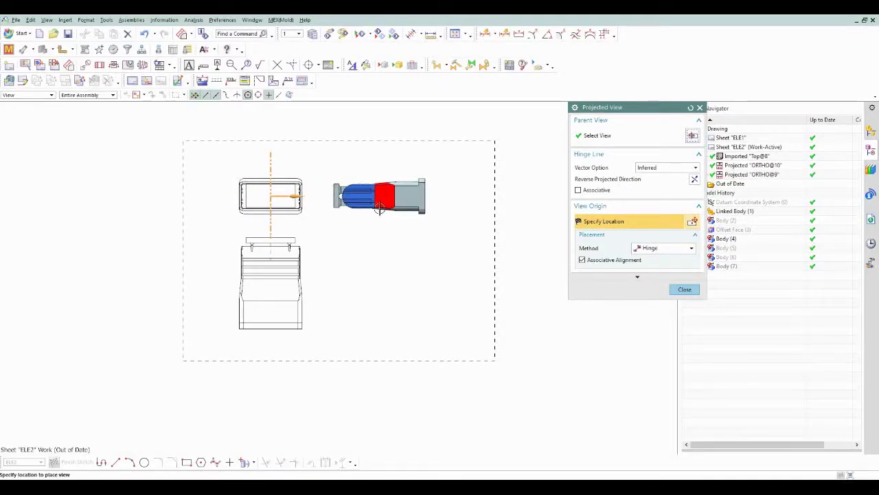
left_click(379, 209)
- Add a Bottom base view with projected views below and to its right
key("Escape")
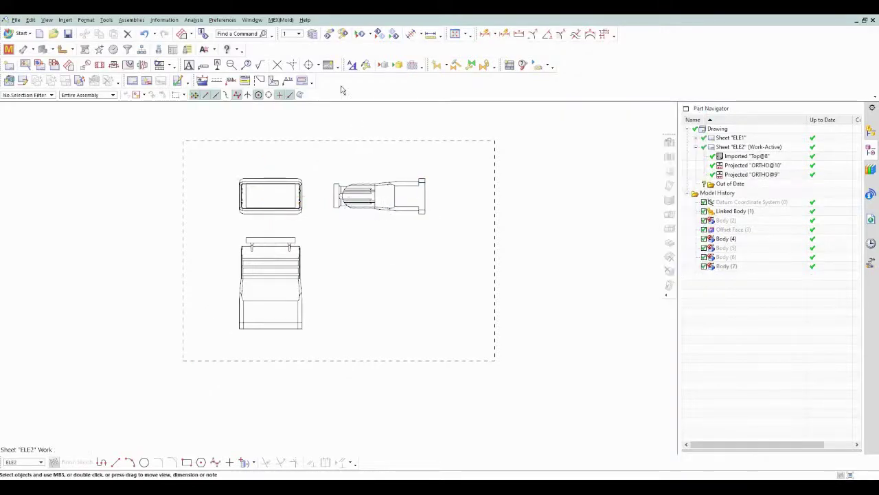
left_click(313, 34)
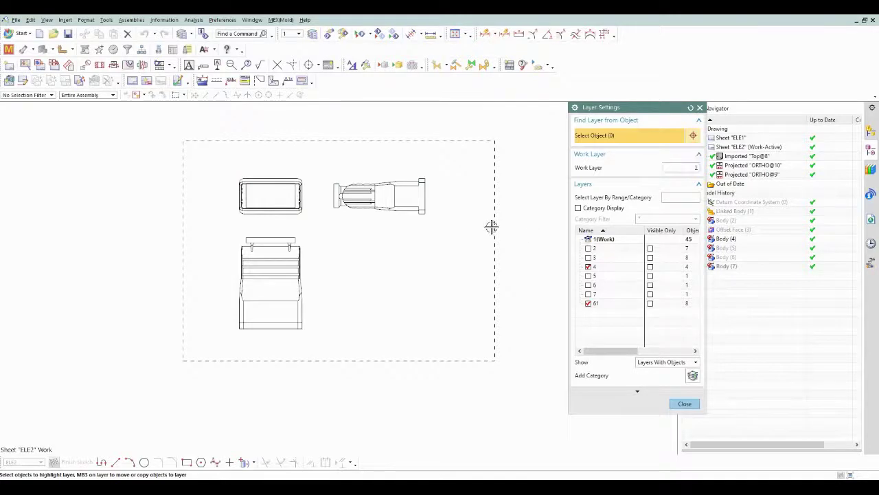
key("Escape")
left_click(39, 67)
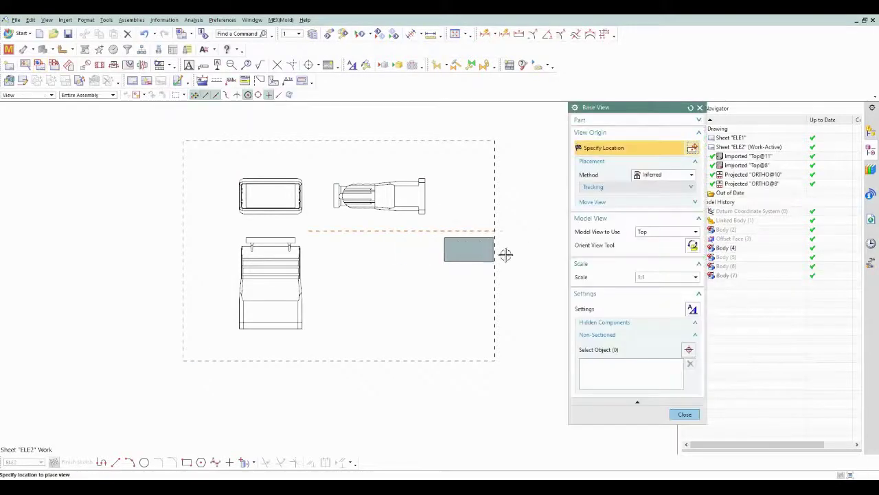
left_click(658, 233)
left_click(647, 273)
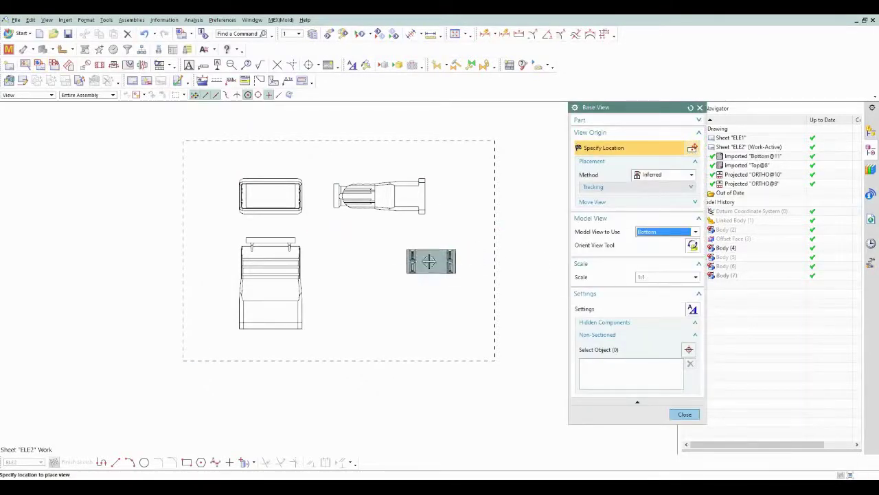
scroll(413, 268, "up", 3)
scroll(412, 260, "down", 2)
left_click(410, 261)
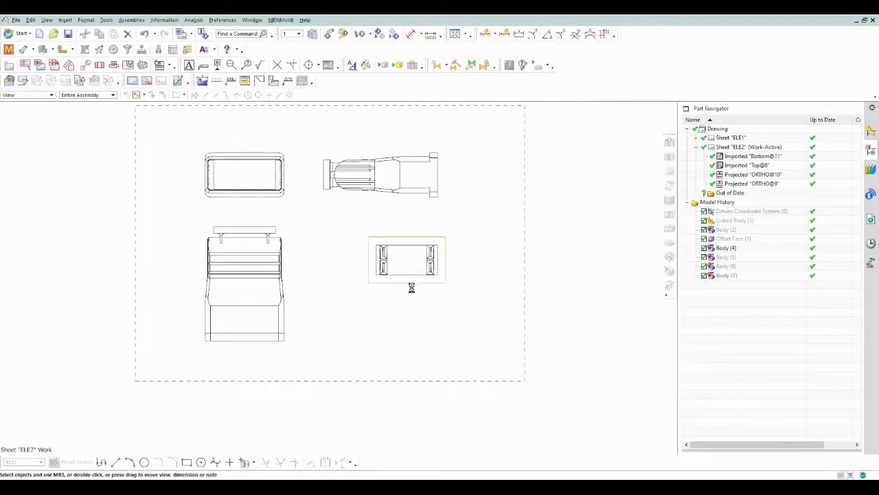
left_click(407, 314)
left_click(472, 268)
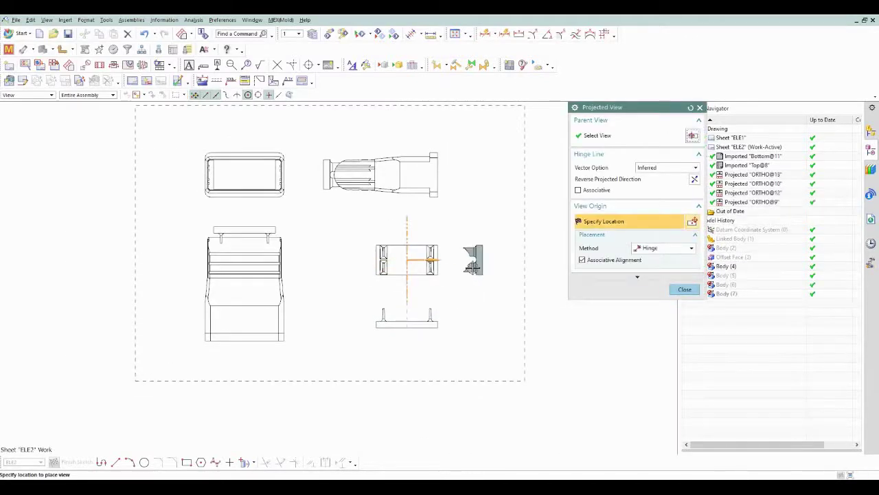
key("Escape")
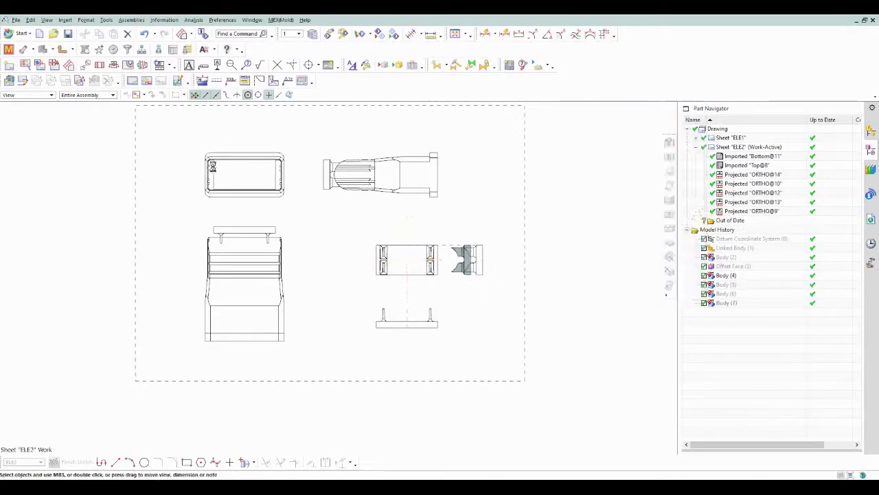
- Add a reoriented Isometric base view at the sheet's lower right
left_click(39, 65)
left_click(669, 231)
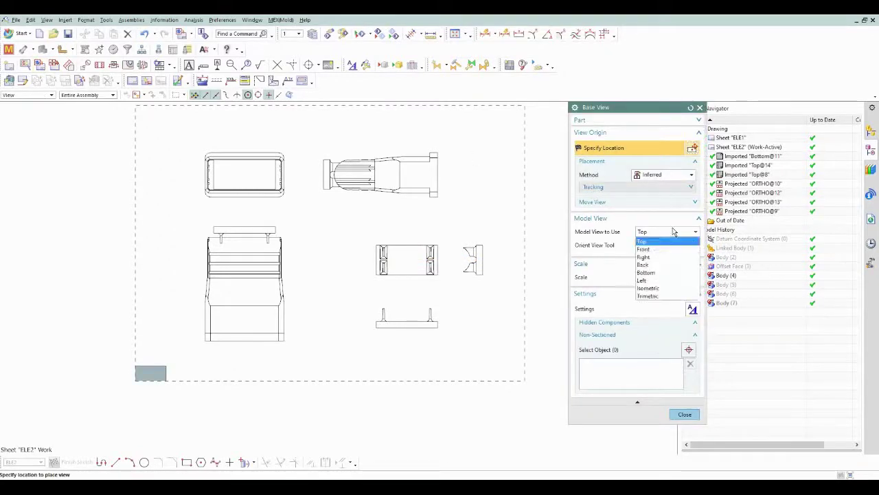
left_click(664, 288)
left_click(692, 245)
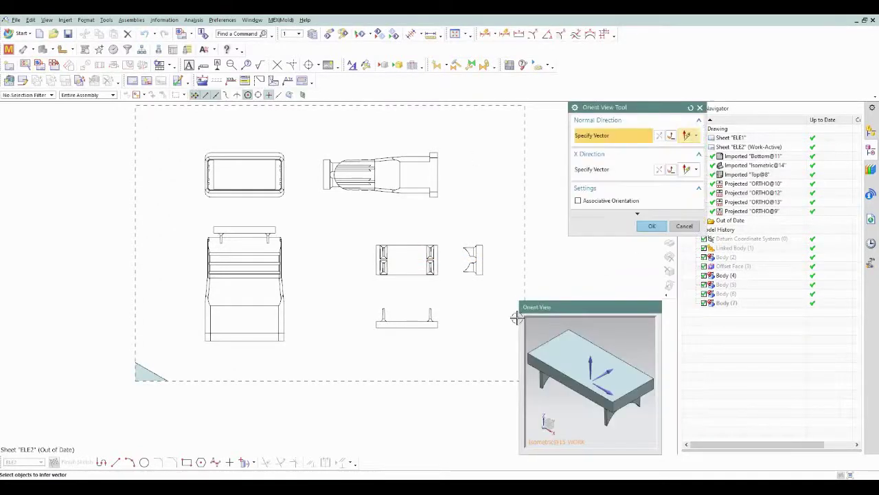
left_click(630, 382)
middle_click(628, 347)
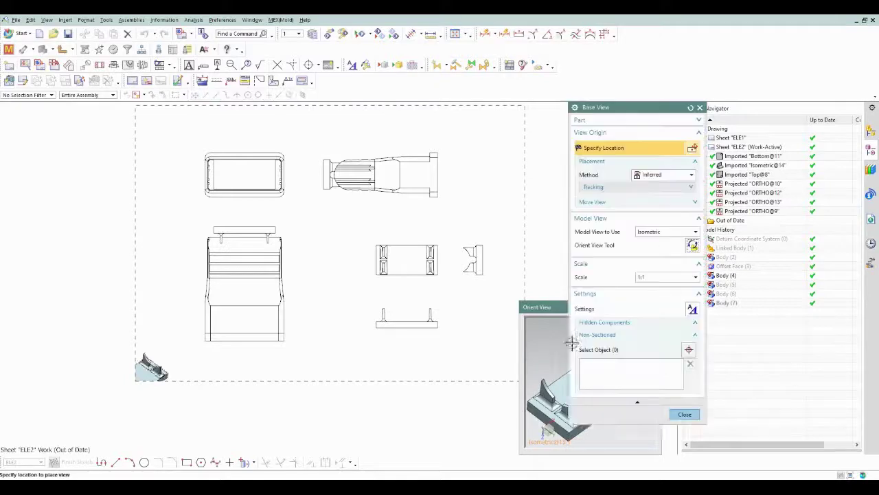
left_click(479, 309)
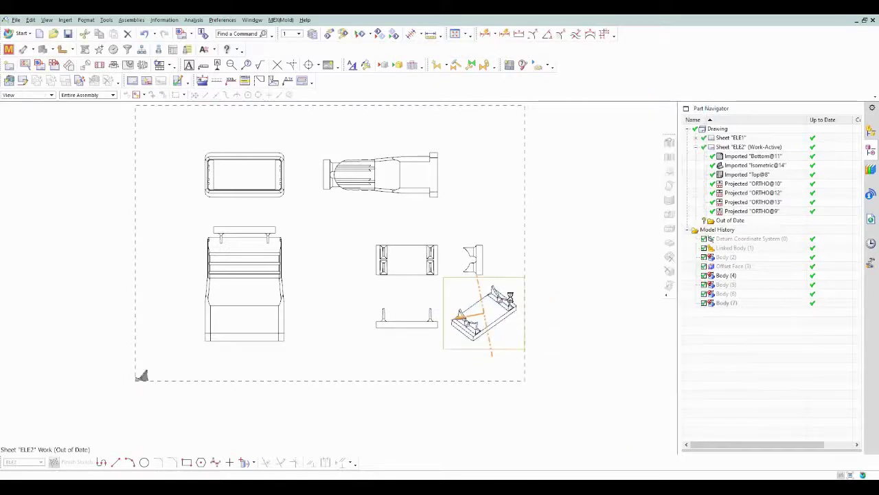
right_click(499, 206)
- Fit the sheet and draw a sketch rectangle from its top-left to bottom-right border corners
left_click(516, 228)
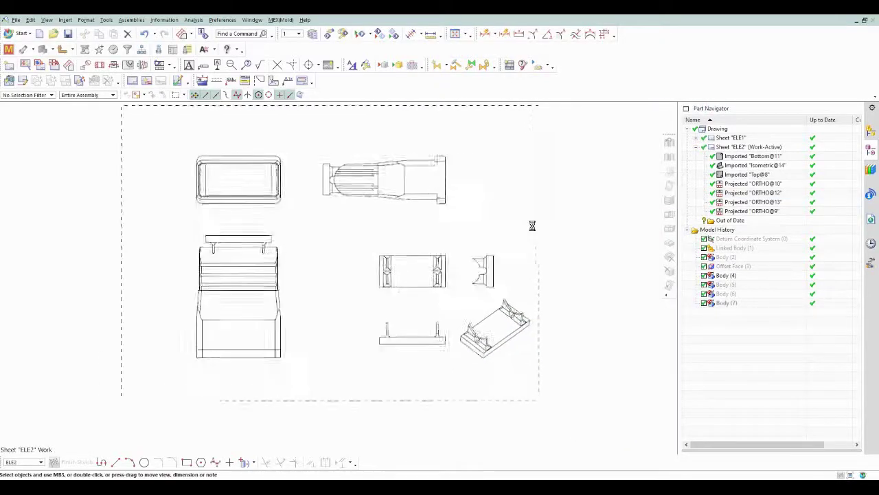
left_click(186, 462)
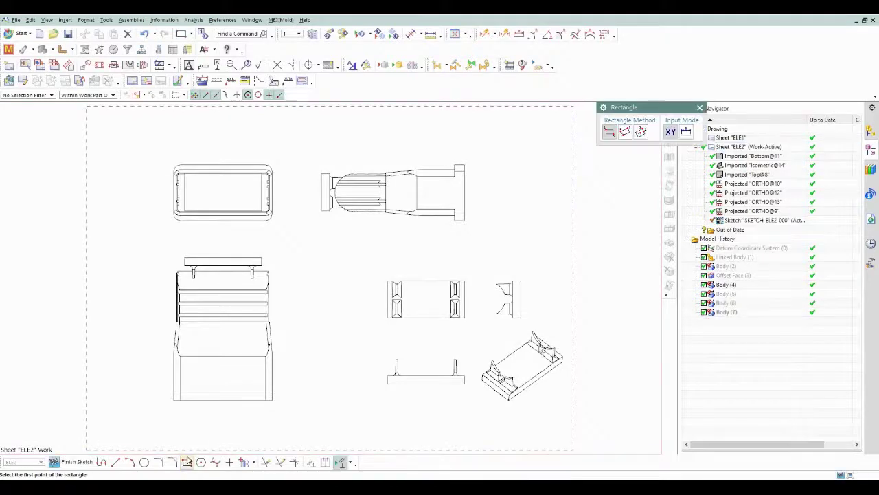
left_click(89, 109)
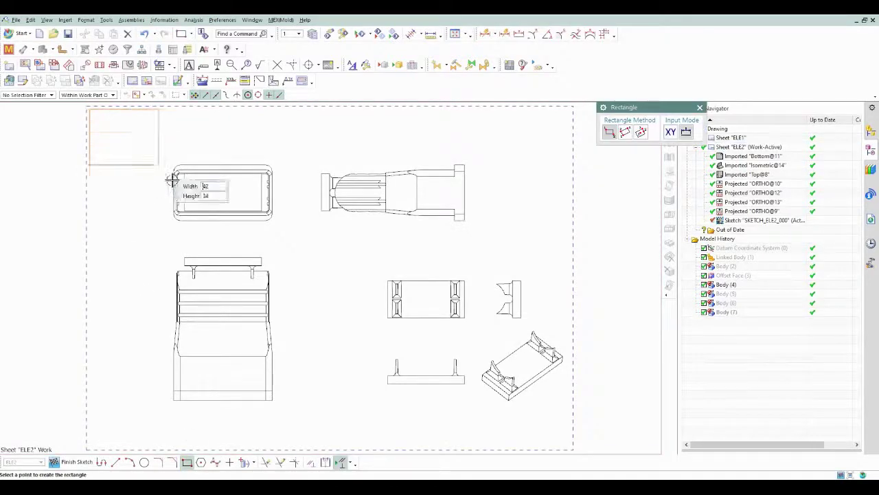
left_click(571, 446)
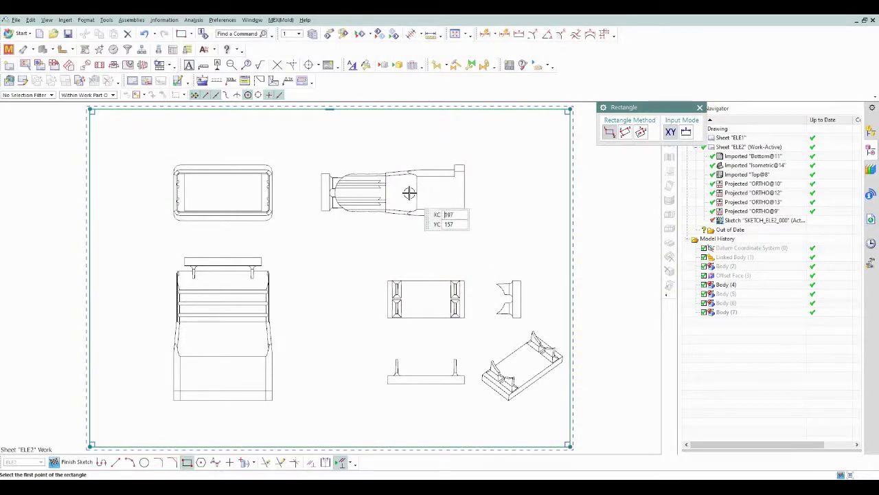
key("Escape")
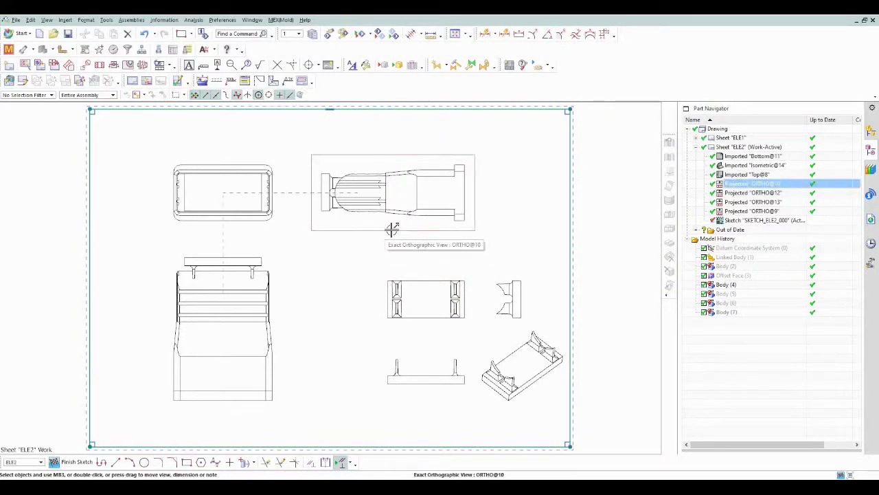
- Add a projected side view from front view ORTHO@9 and delete view ORTHO@10
right_click(281, 300)
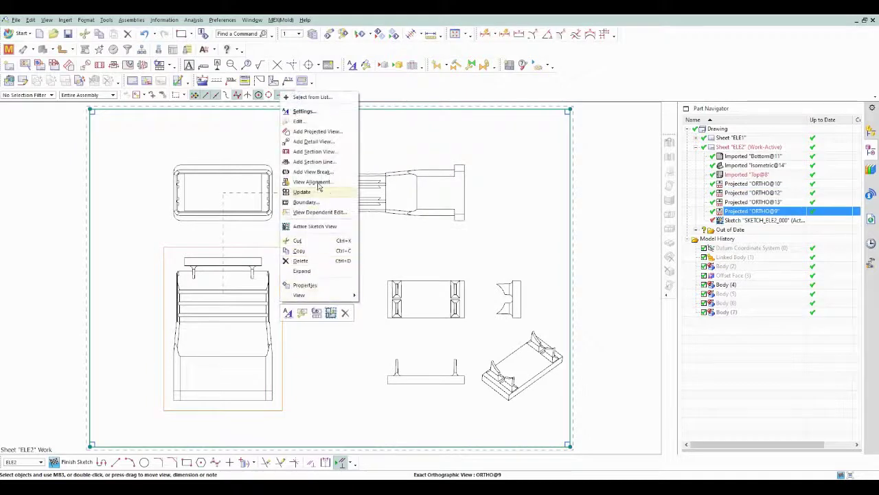
left_click(317, 132)
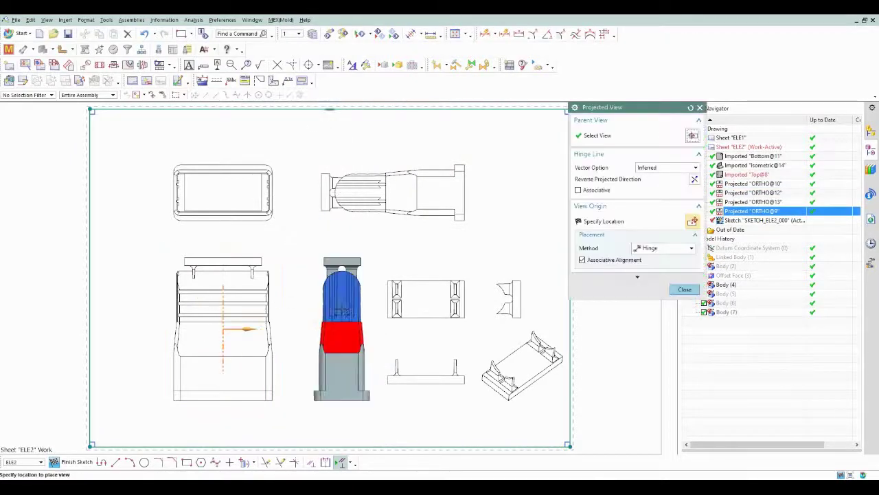
key("Escape")
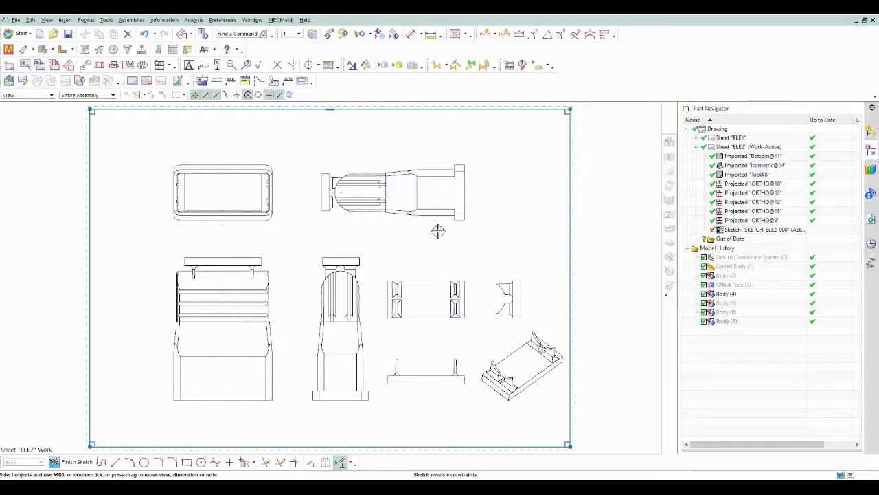
left_click(441, 227)
key("Delete")
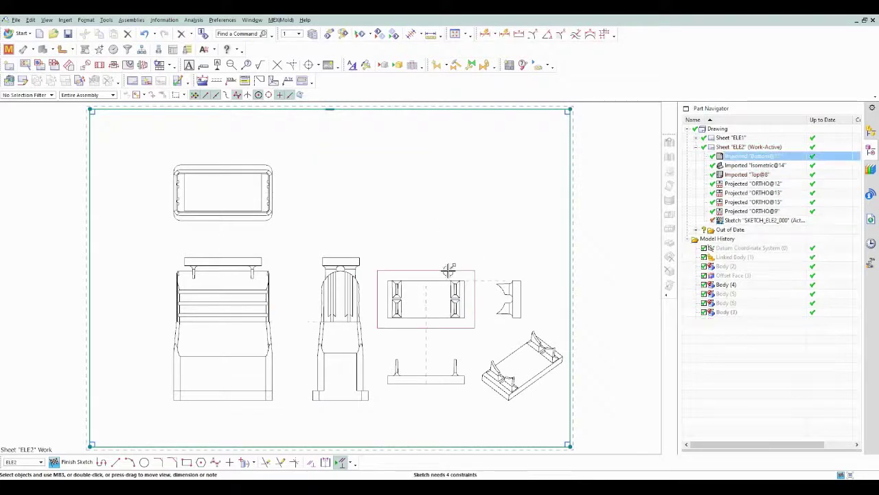
- Move the bottom view, its projected view and the isometric view to the upper right
left_click_drag(443, 271, 442, 127)
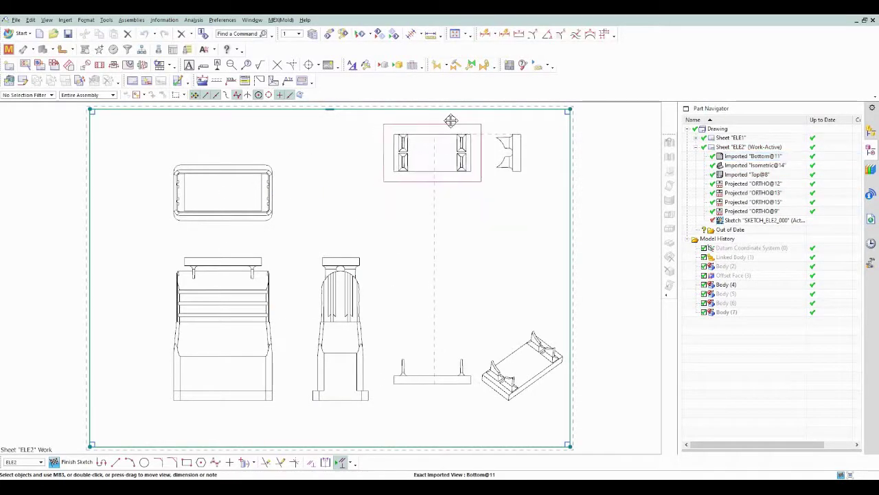
left_click_drag(443, 127, 451, 120)
left_click_drag(445, 364, 449, 237)
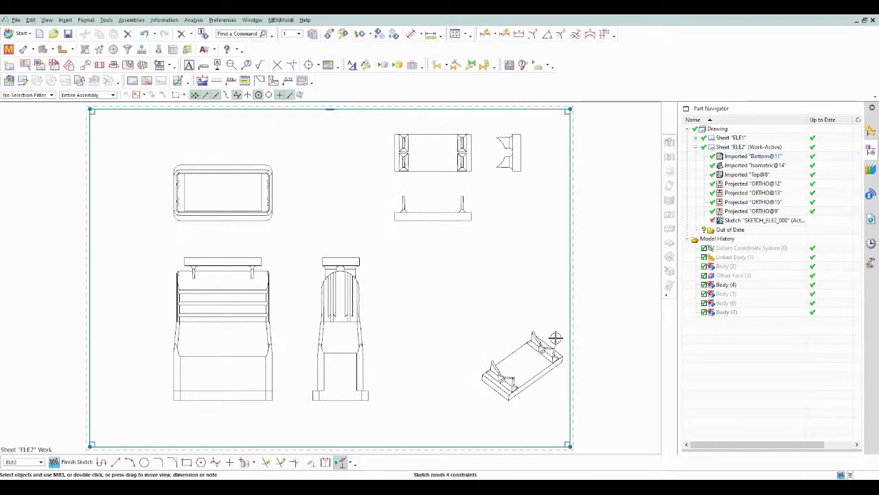
left_click_drag(546, 402, 521, 270)
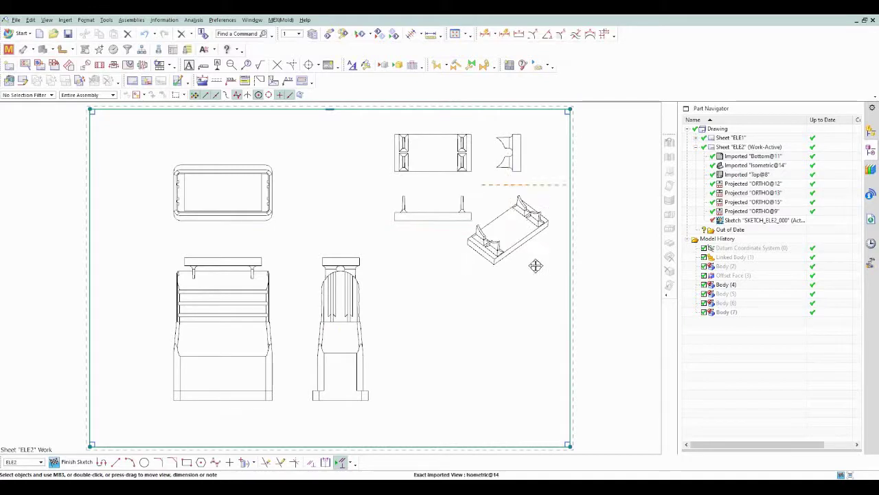
left_click_drag(441, 231, 428, 230)
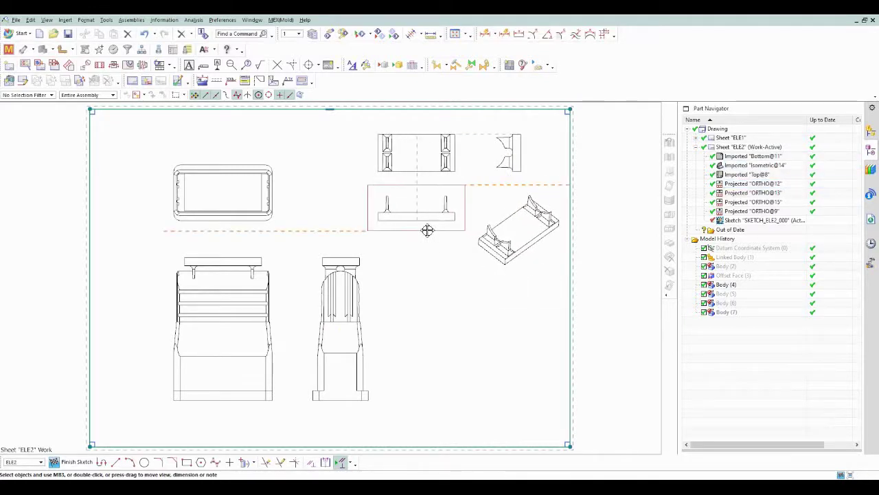
right_click(449, 269)
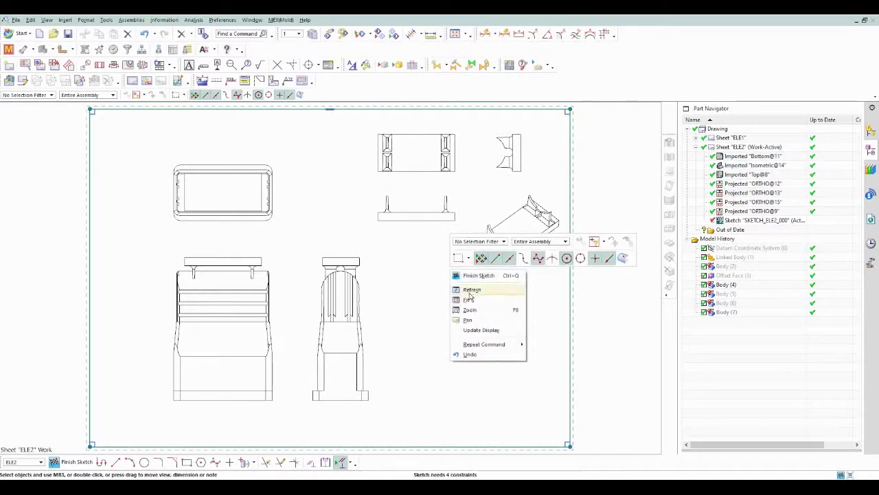
- Draw a sketch rectangle from the sheet's top-right corner boxing the upper-right views
left_click(469, 297)
right_click(472, 294)
left_click(479, 294)
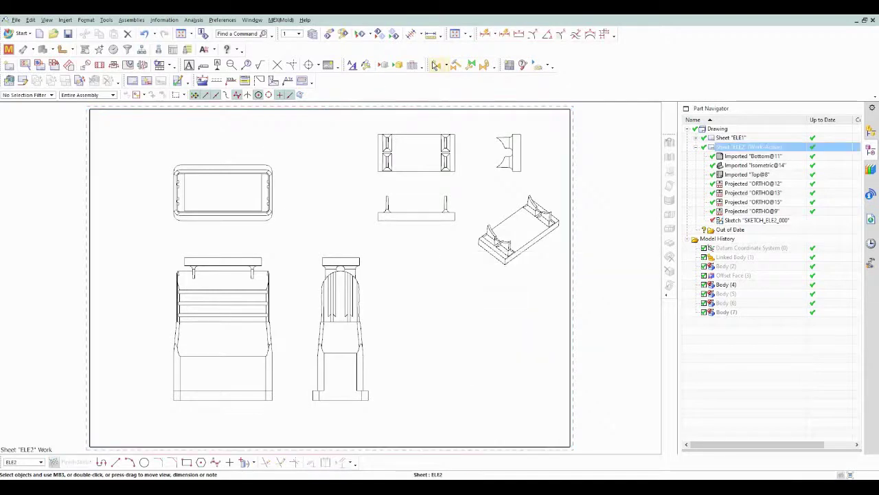
left_click(186, 461)
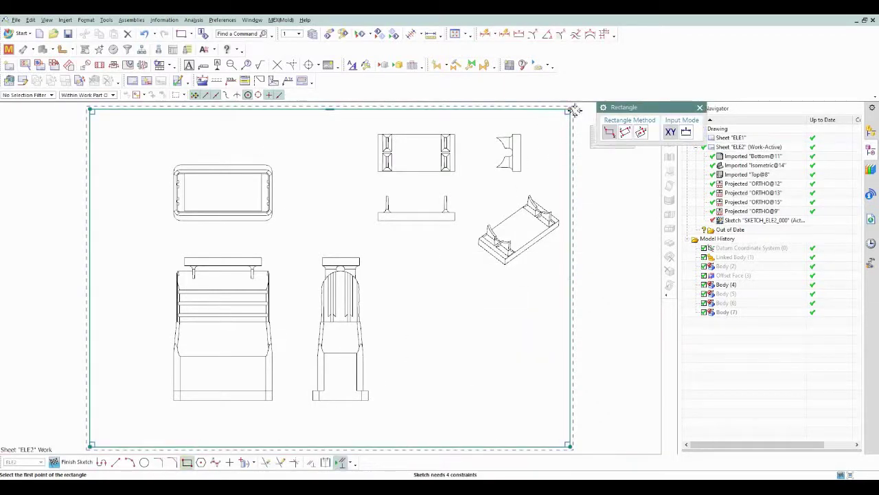
left_click(570, 110)
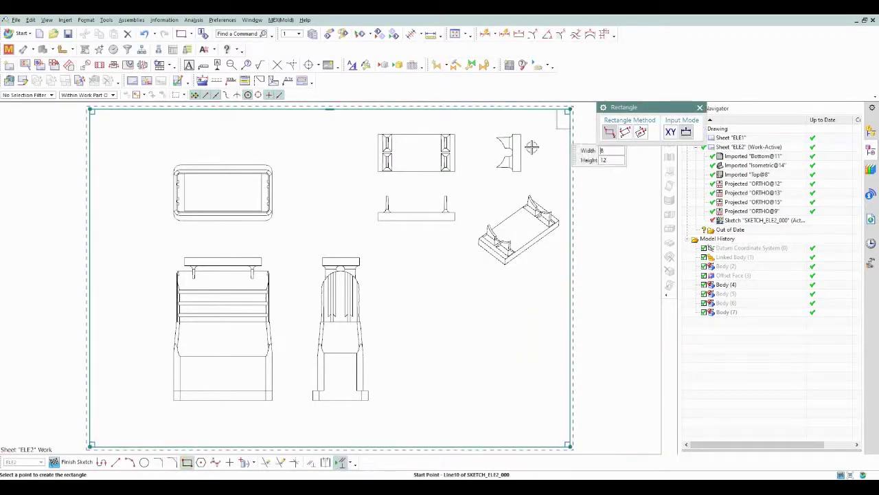
left_click(365, 278)
right_click(412, 294)
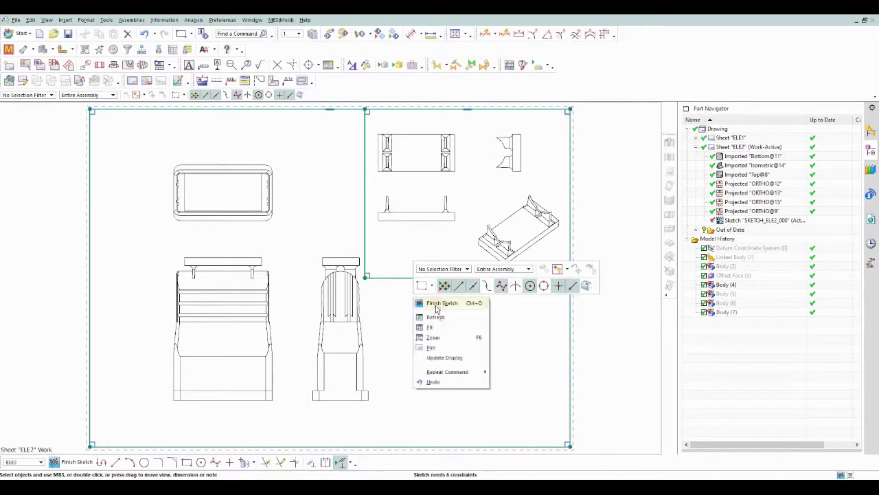
left_click(432, 304)
- Finish the sketch and shift the top, front and side views left
right_click(334, 173)
left_click(353, 190)
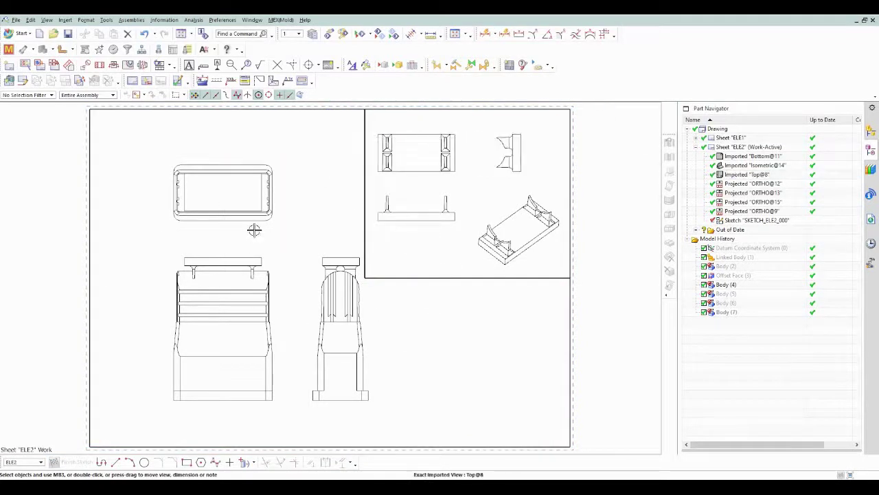
mouse_move(254, 229)
left_mouse_down()
mouse_move(229, 204)
mouse_move(215, 212)
left_mouse_up()
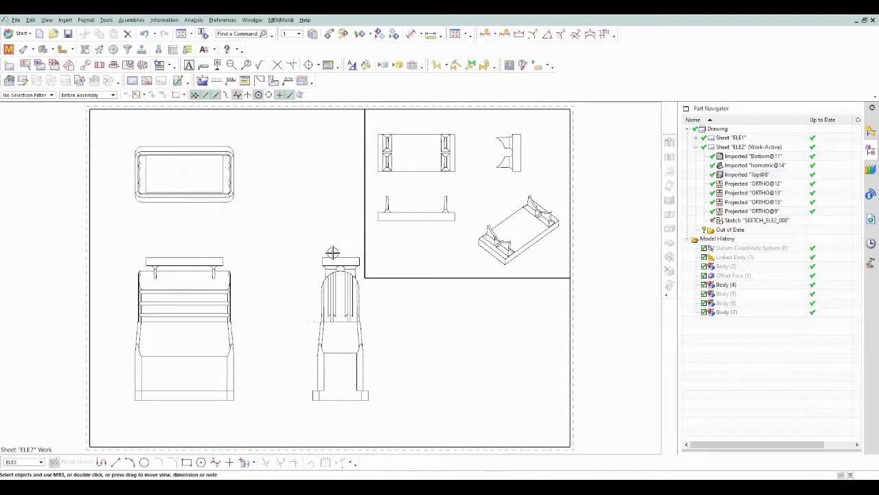
left_click_drag(340, 251, 305, 251)
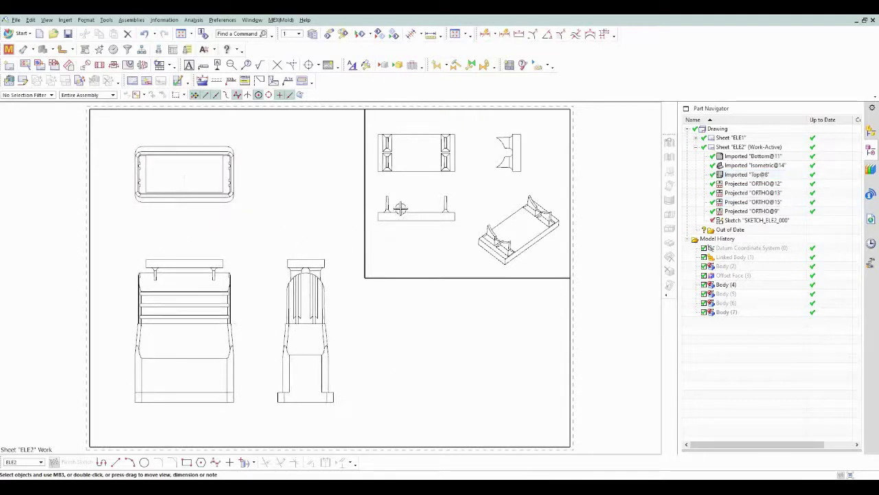
- Show hidden lines as dashed in the top view
right_click(247, 177)
left_click(265, 186)
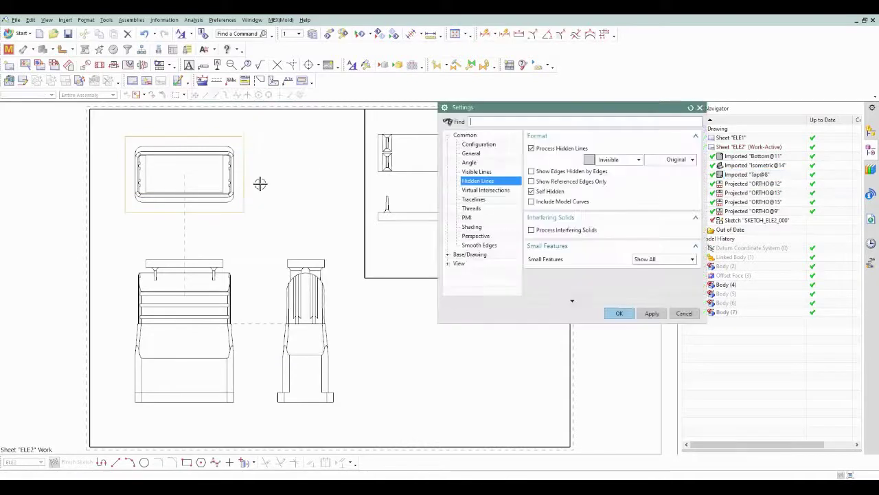
left_click(613, 165)
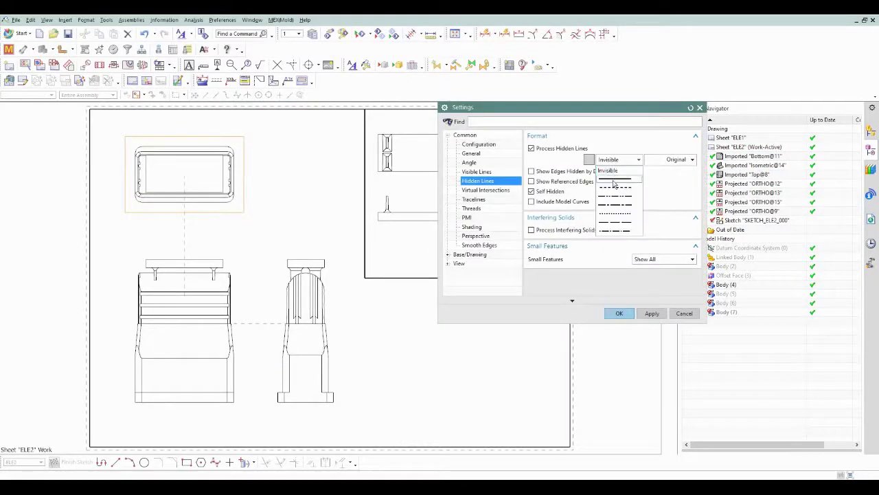
left_click(615, 190)
left_click(619, 313)
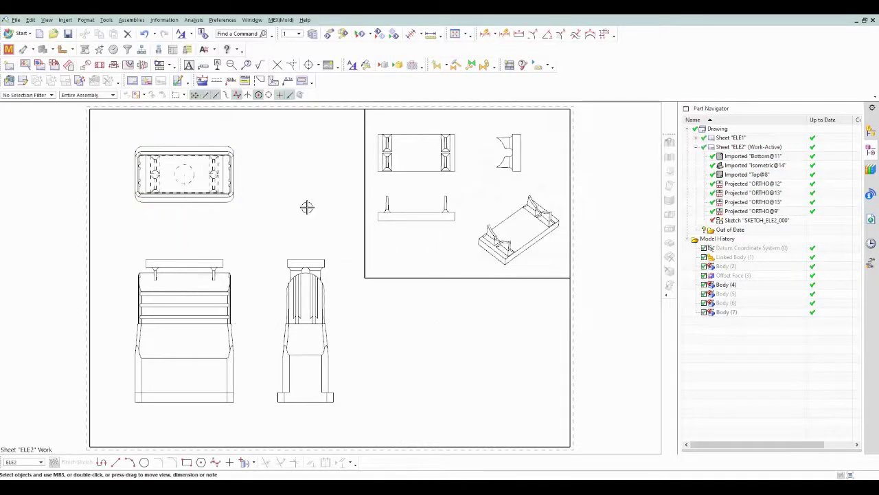
- Show hidden lines as dashed in the front view
right_click(242, 263)
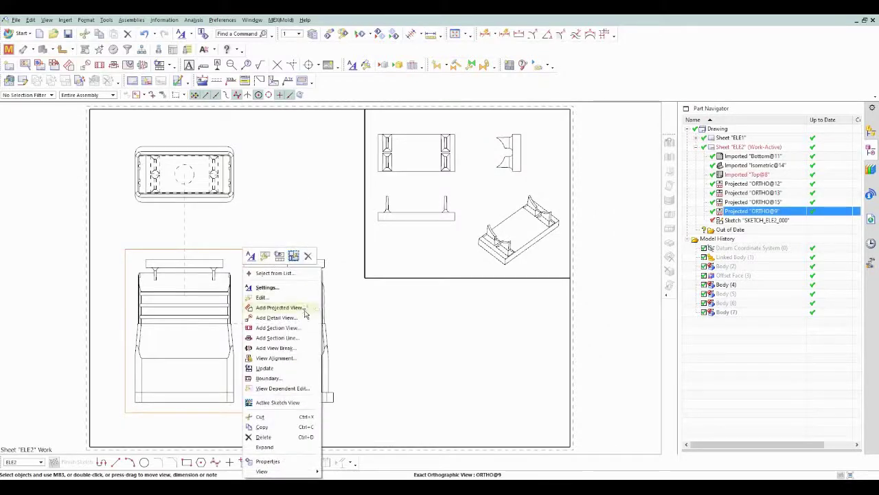
left_click(270, 297)
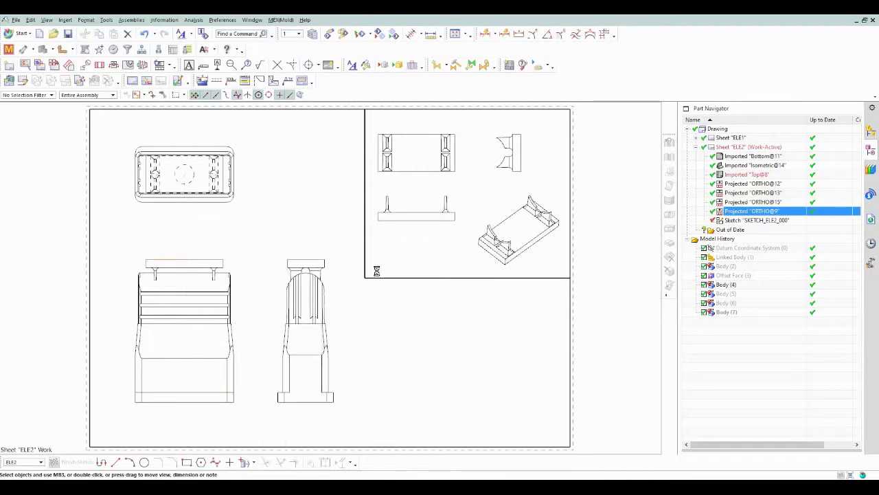
key("Escape")
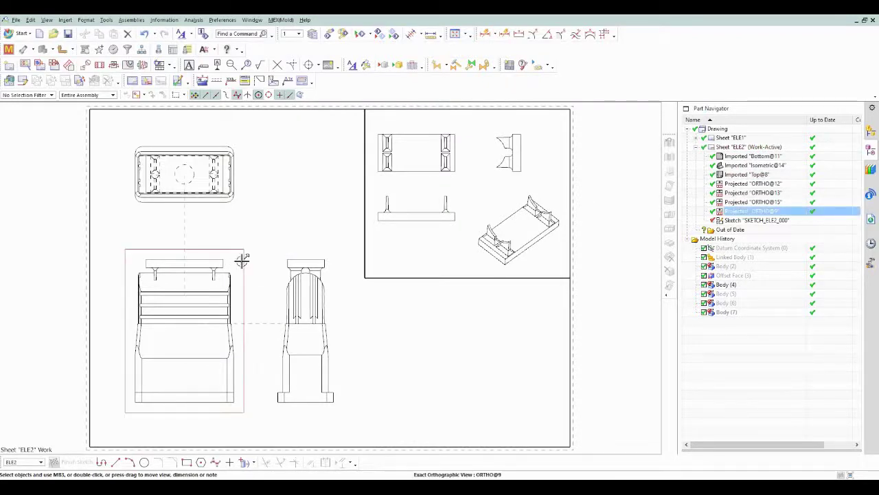
right_click(241, 260)
left_click(265, 267)
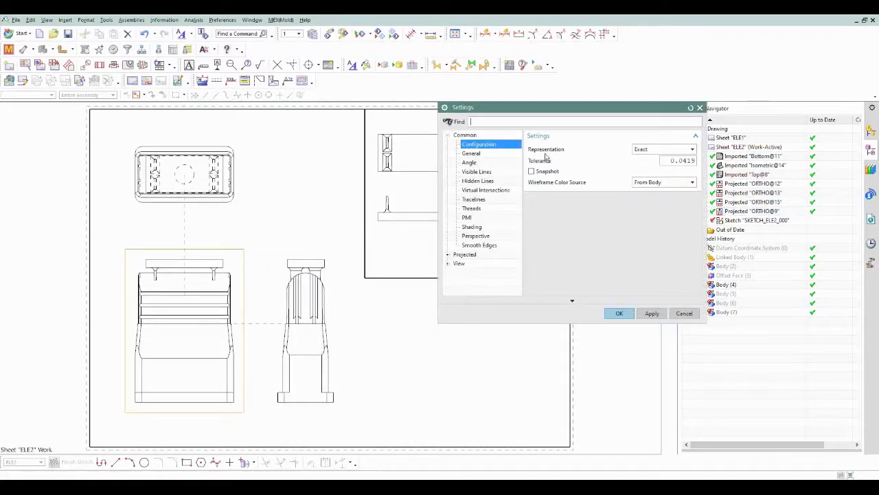
left_click(478, 181)
left_click(616, 159)
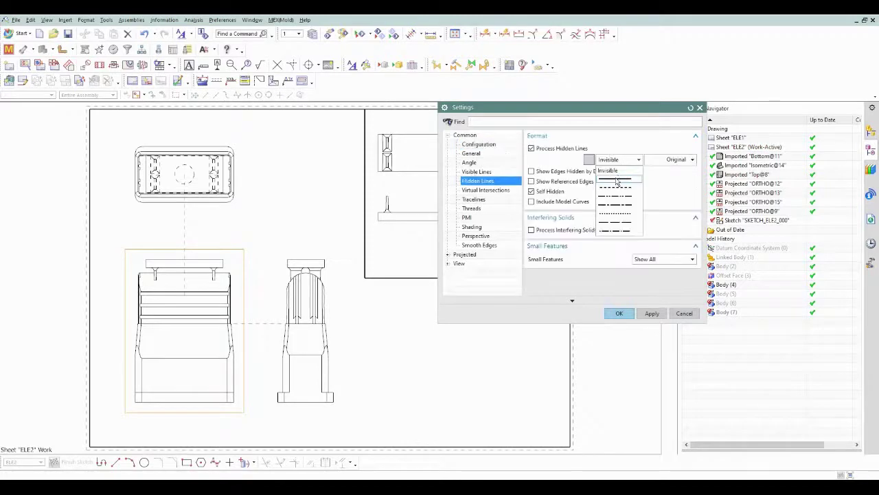
left_click(616, 192)
middle_click(616, 192)
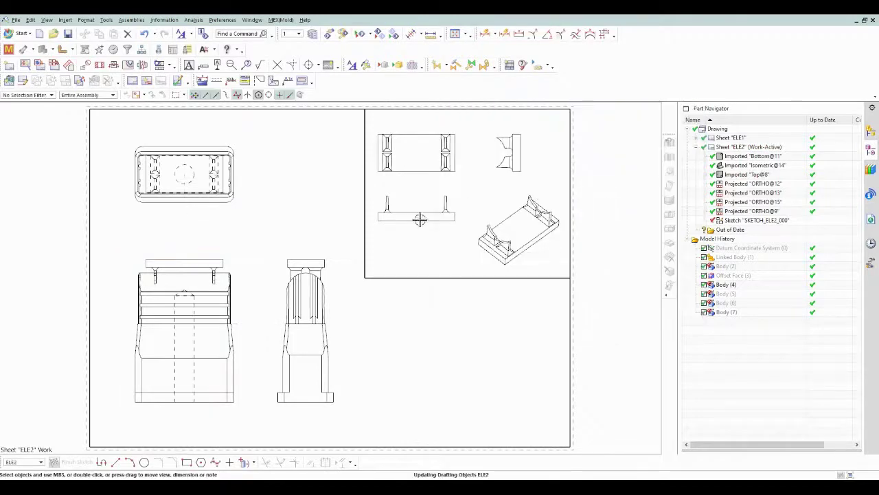
- Show hidden lines as dashed in the side view
right_click(340, 254)
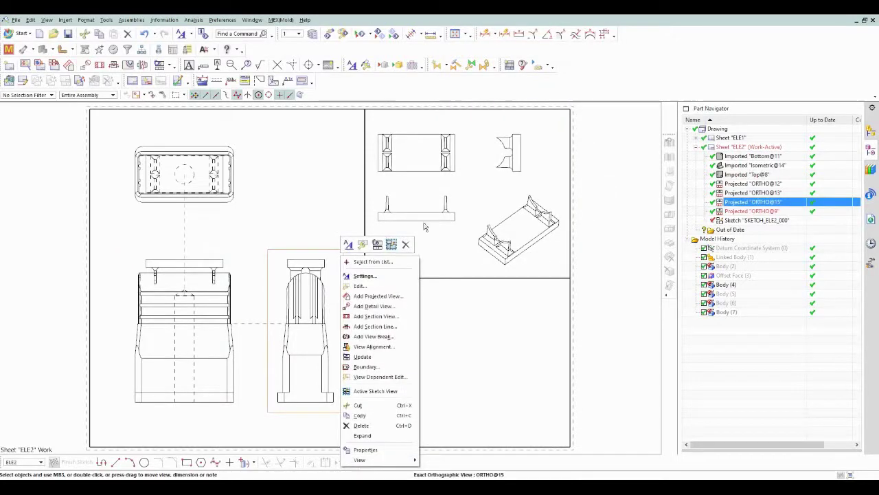
left_click(364, 276)
left_click(618, 163)
left_click(618, 185)
middle_click(618, 185)
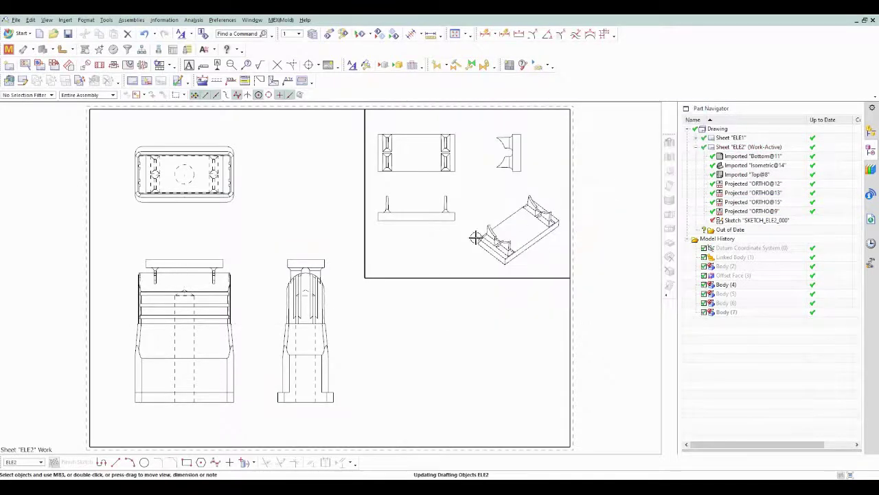
- Zoom in on the arched top of the side view
right_click(333, 189)
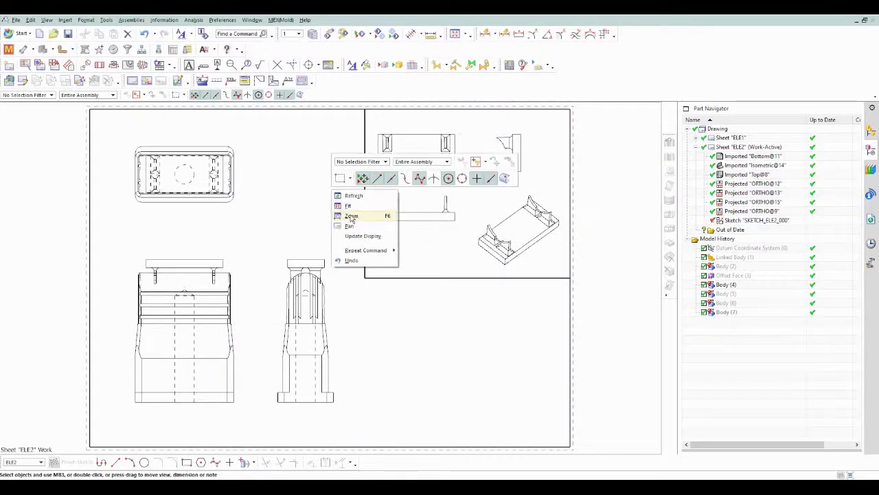
left_click(351, 217)
left_click_drag(300, 287, 321, 307)
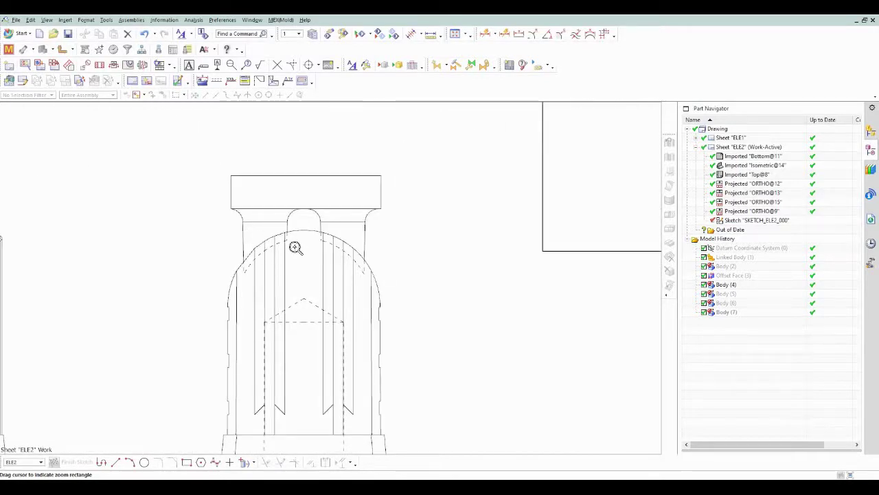
key("Escape")
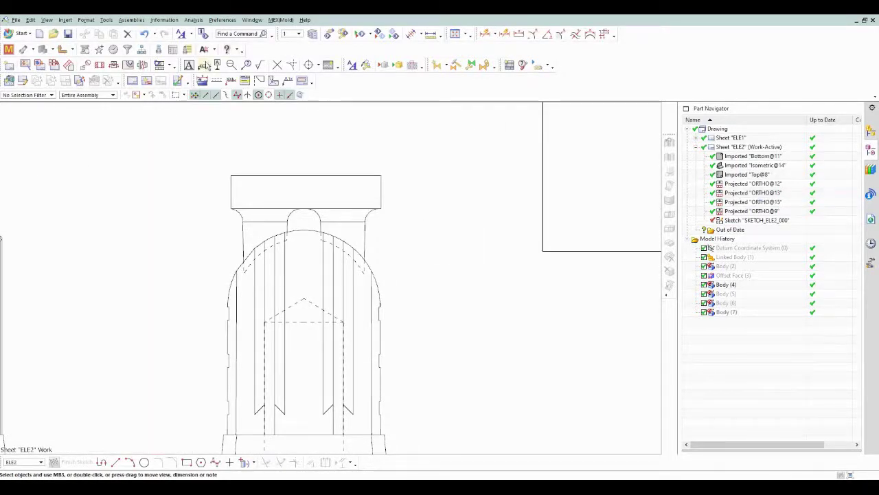
- Place a vertical 6.68 Rapid Dimension from the top arc to the edge, right of the arc
left_click(485, 35)
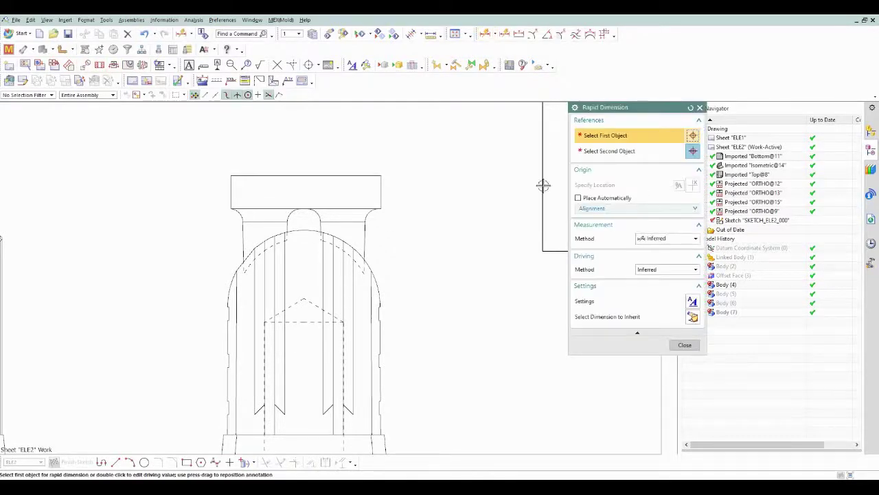
key("ctrl+l")
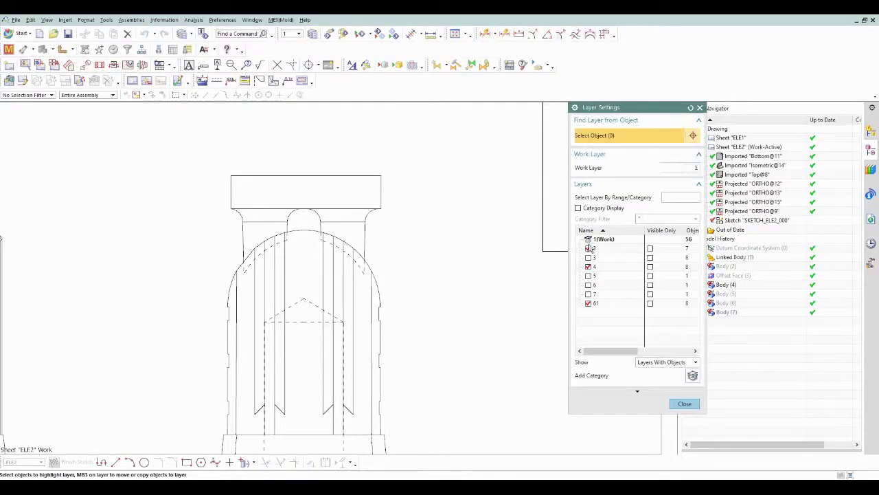
left_click(485, 65)
left_click(483, 34)
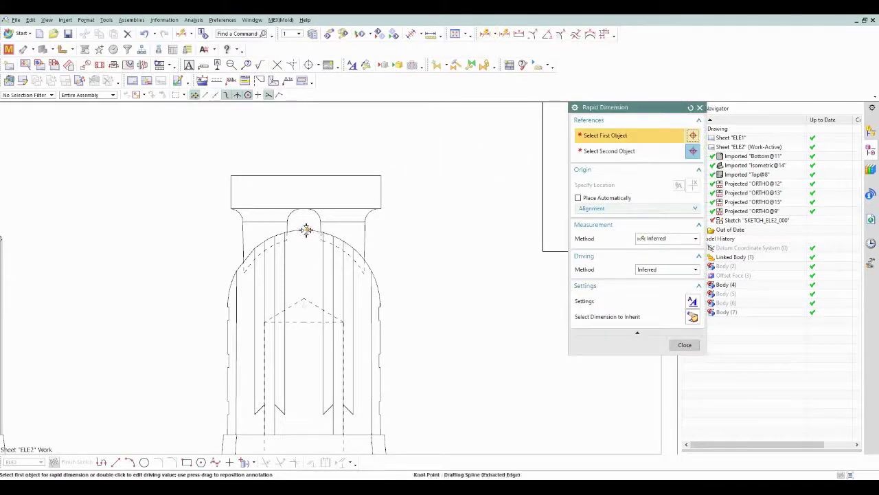
left_click(304, 229)
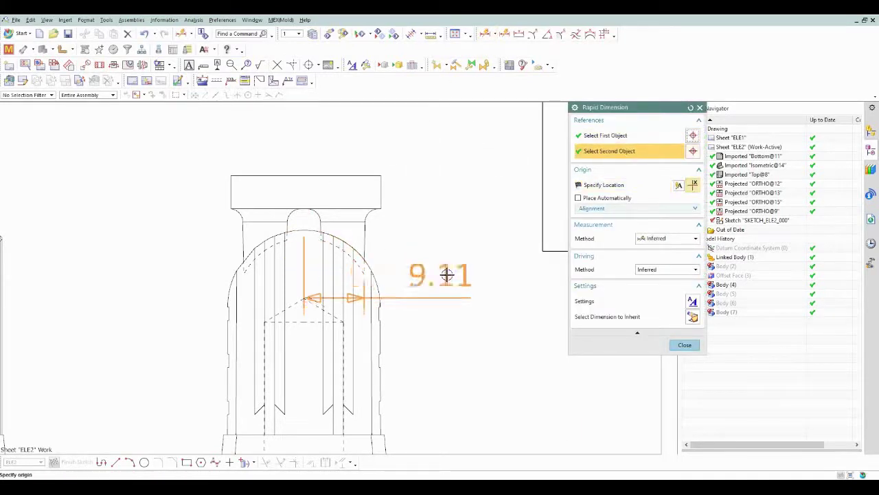
left_click(374, 274)
left_click(463, 268)
mouse_move(463, 268)
left_mouse_down()
mouse_move(481, 167)
mouse_move(454, 166)
left_mouse_up()
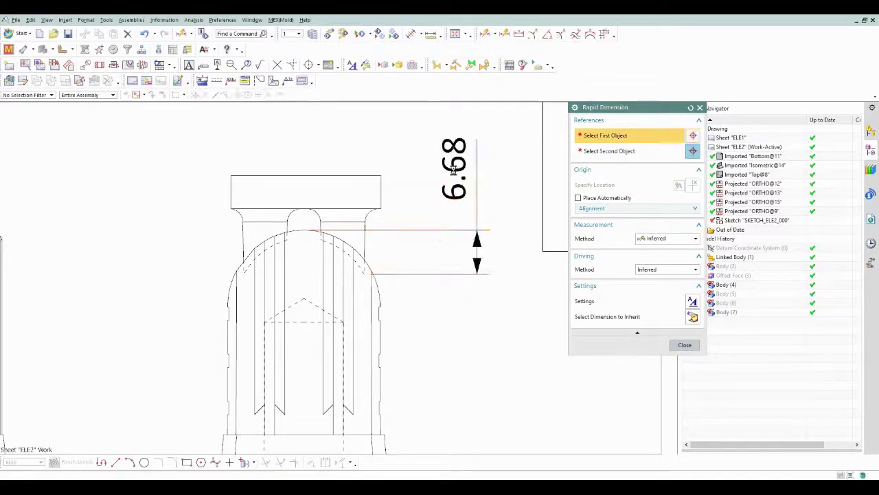
- Append ELE. DEEP as text to the 6.68 dimension
double_click(453, 169)
scroll(412, 220, "up", 3)
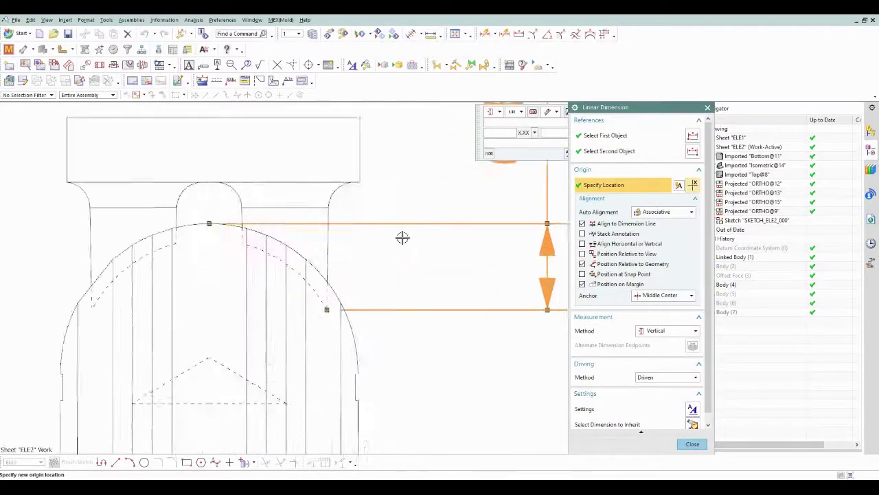
scroll(391, 244, "down", 5)
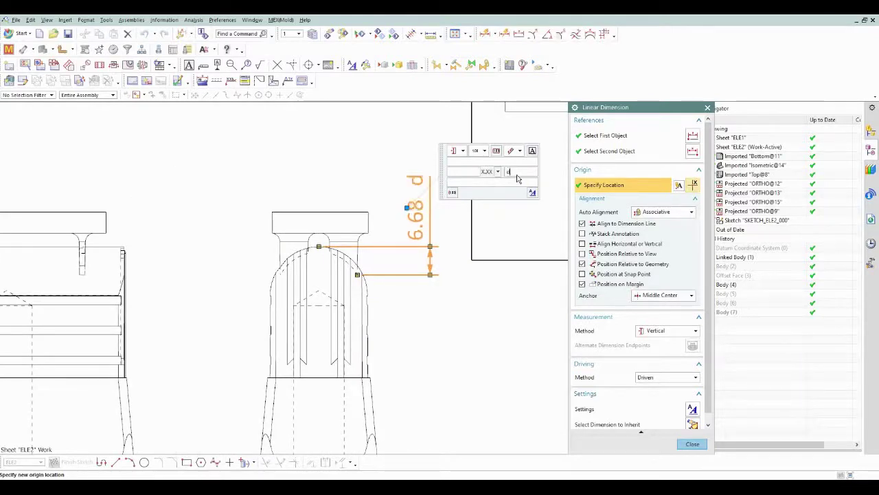
type("le")
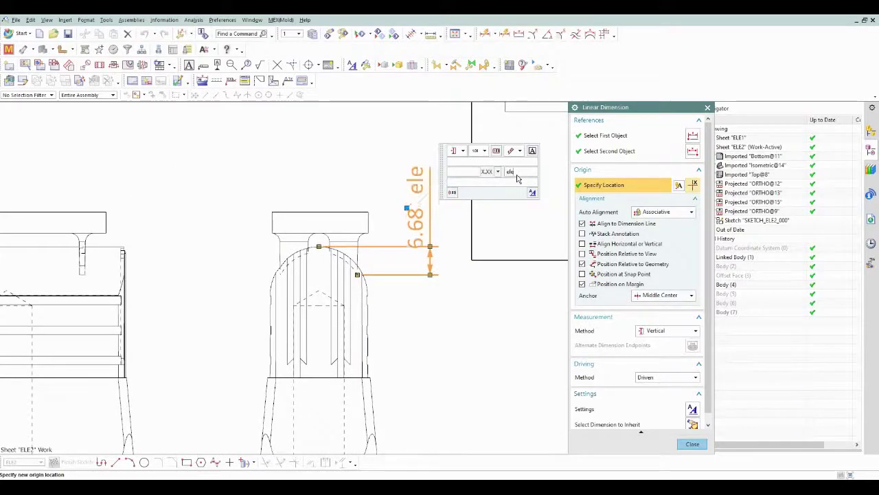
key("BackSpace")
key("BackSpace")
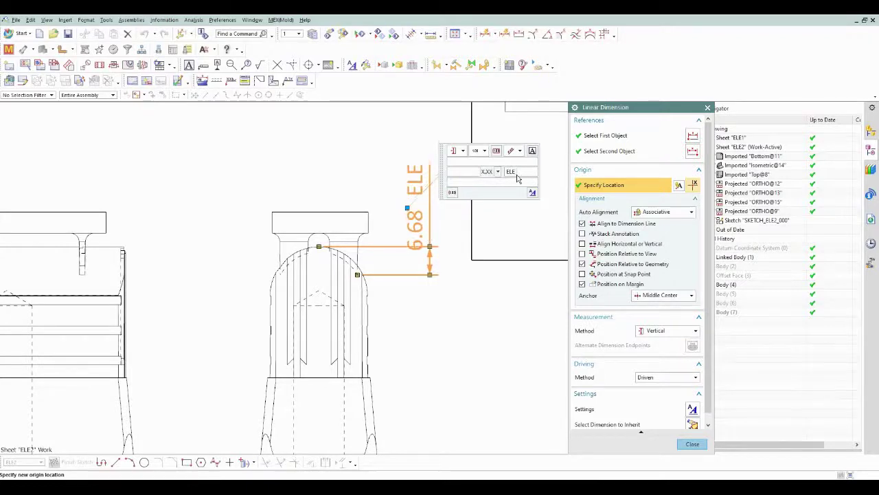
type(". DEEP")
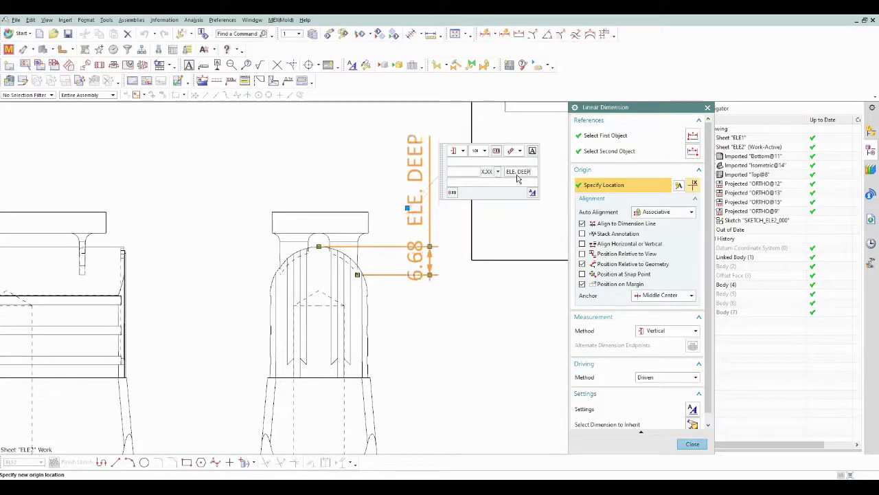
key("Escape")
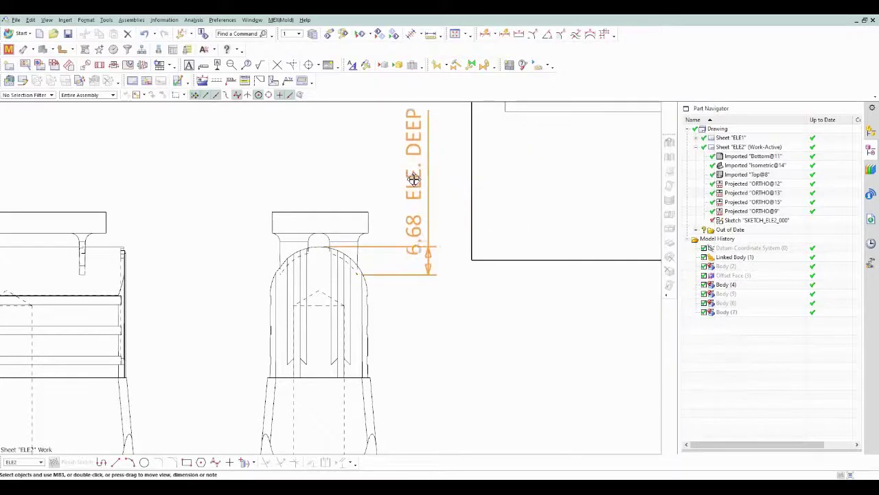
- In the top view's Settings, set the Hidden Lines style to invisible
scroll(400, 197, "down", 2)
scroll(401, 197, "down", 1)
scroll(449, 274, "down", 2)
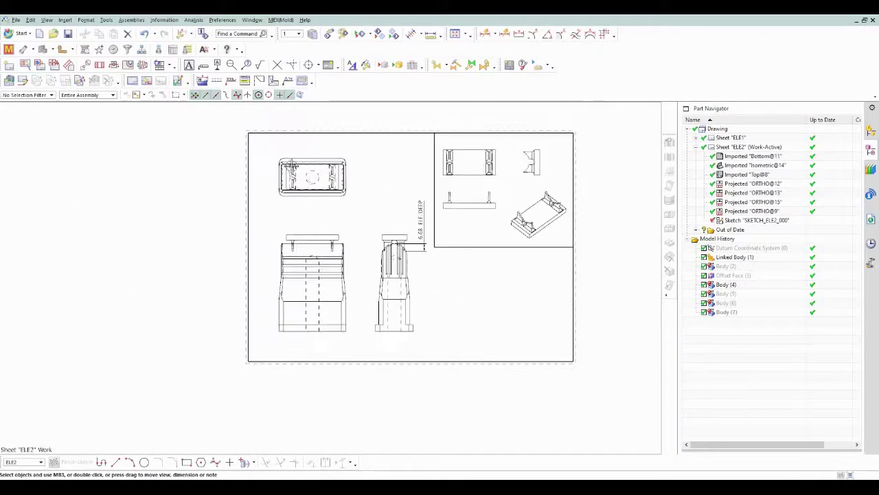
scroll(292, 166, "up", 2)
scroll(330, 160, "up", 2)
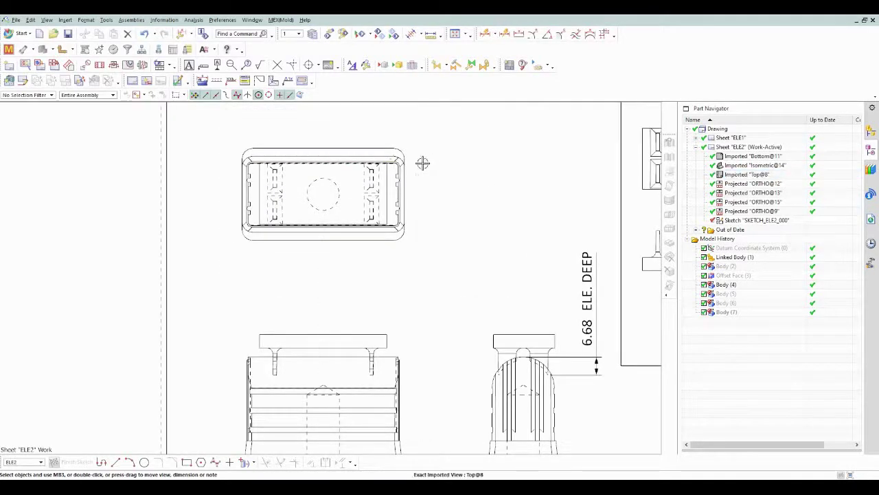
double_click(422, 163)
left_click(621, 160)
left_click(623, 205)
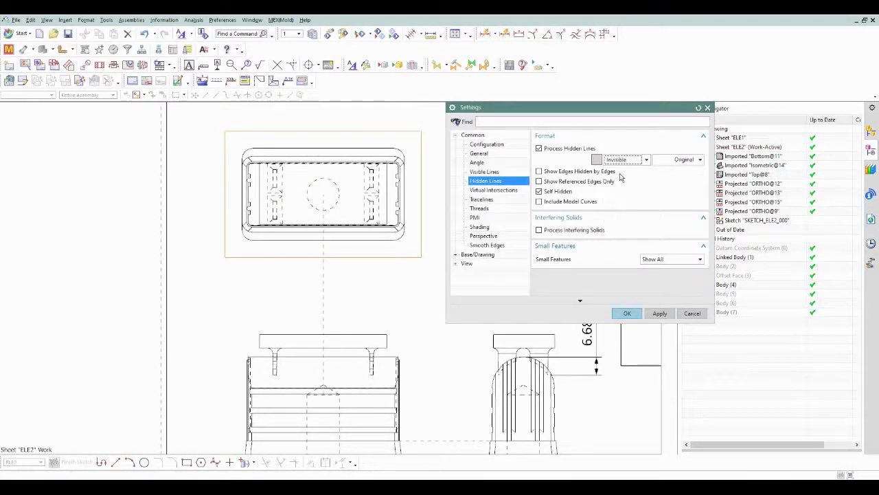
middle_click(446, 141)
scroll(330, 137, "up", 1)
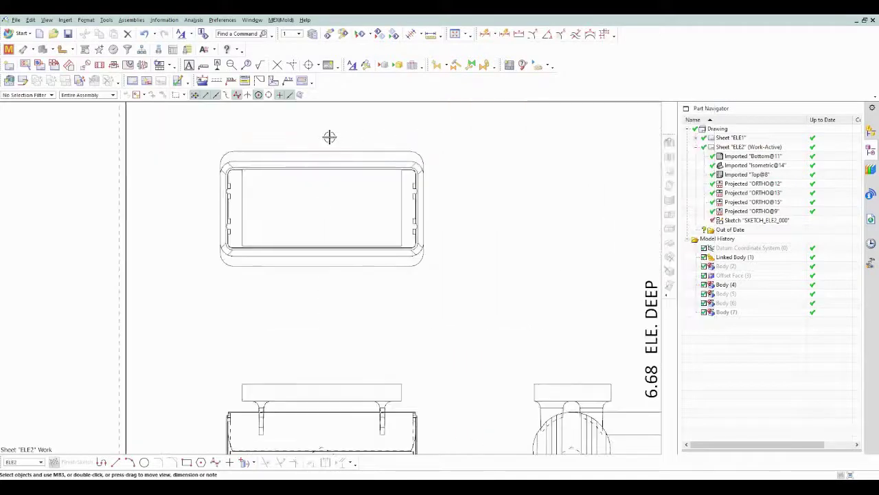
- Create a vertical 2D centerline between the top view's left and right edges
left_click(318, 66)
left_click(328, 119)
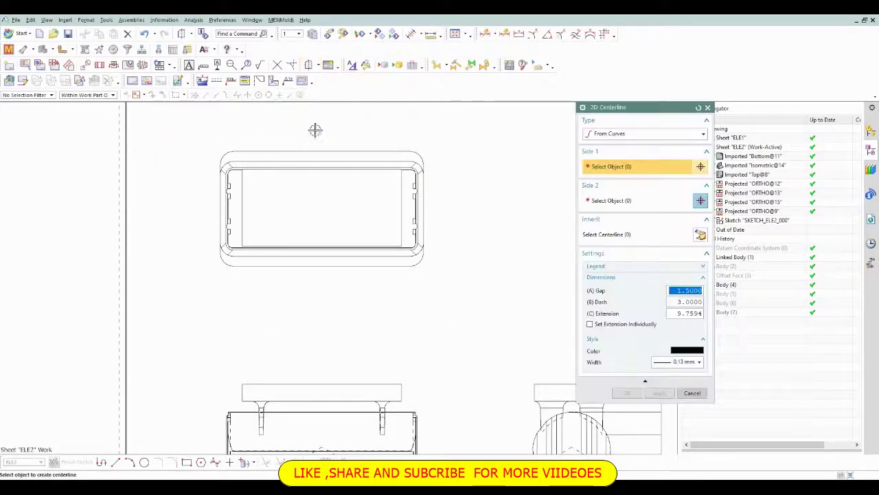
left_click(241, 184)
left_click(401, 187)
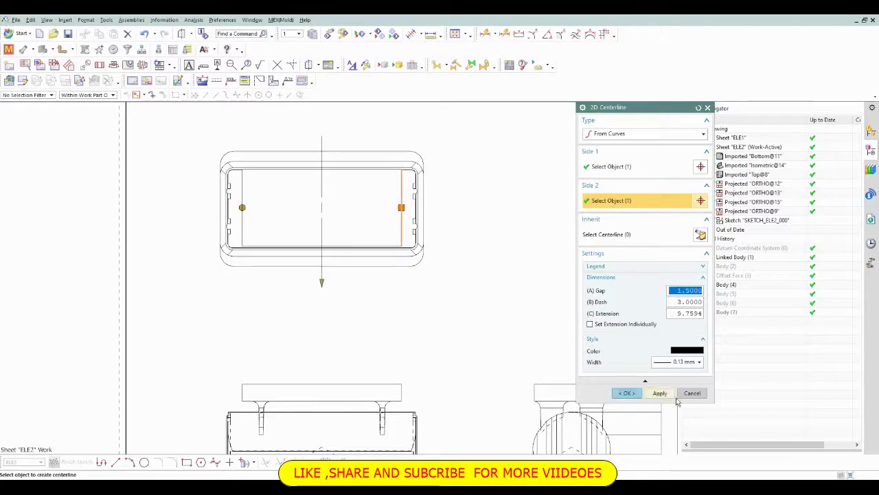
left_click(660, 394)
- Add horizontal 2D centerlines between the bottom and top inner edges and between the outer edges
left_click(393, 246)
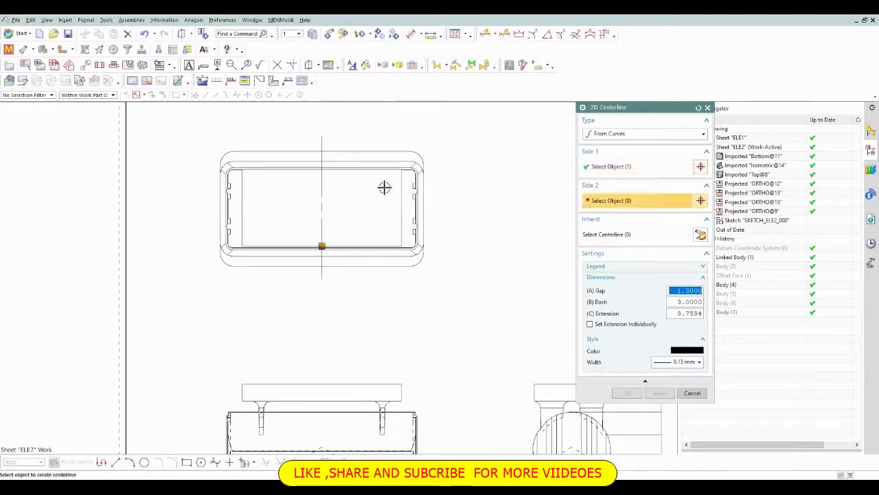
left_click(387, 171)
middle_click(364, 190)
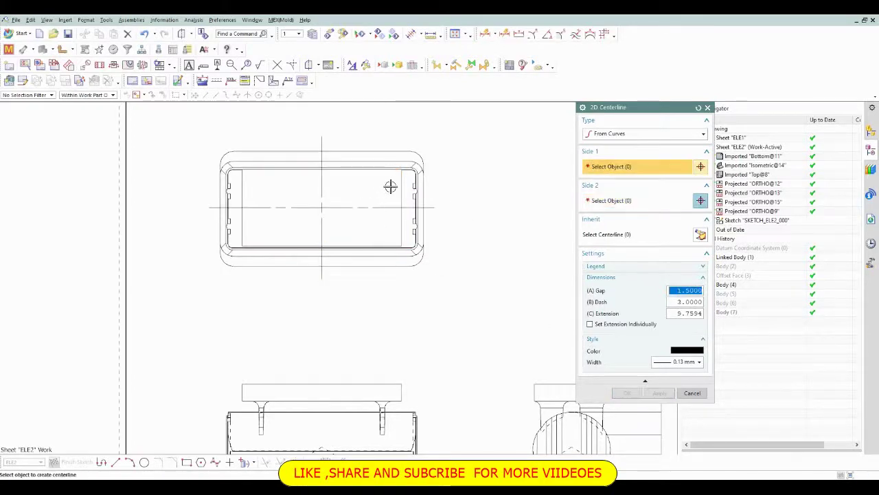
left_click(393, 151)
left_click(383, 267)
scroll(341, 214, "up", 2)
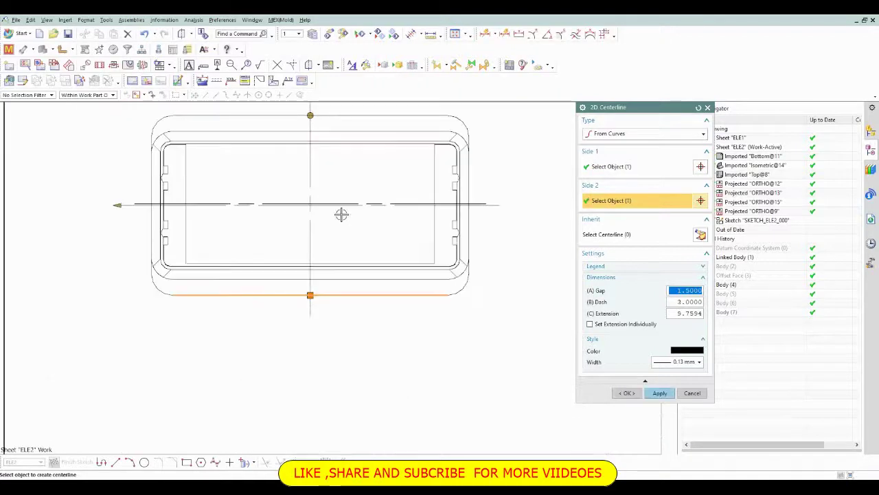
scroll(216, 196, "up", 2)
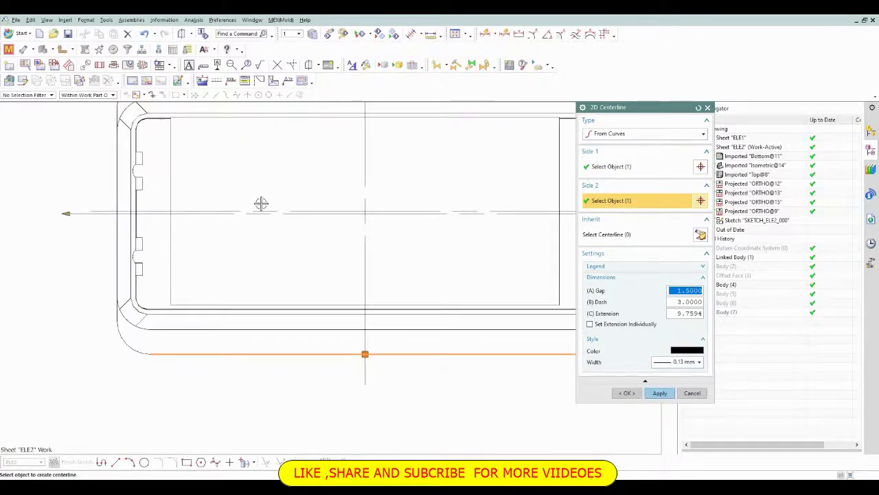
scroll(261, 203, "down", 2)
middle_click(341, 208)
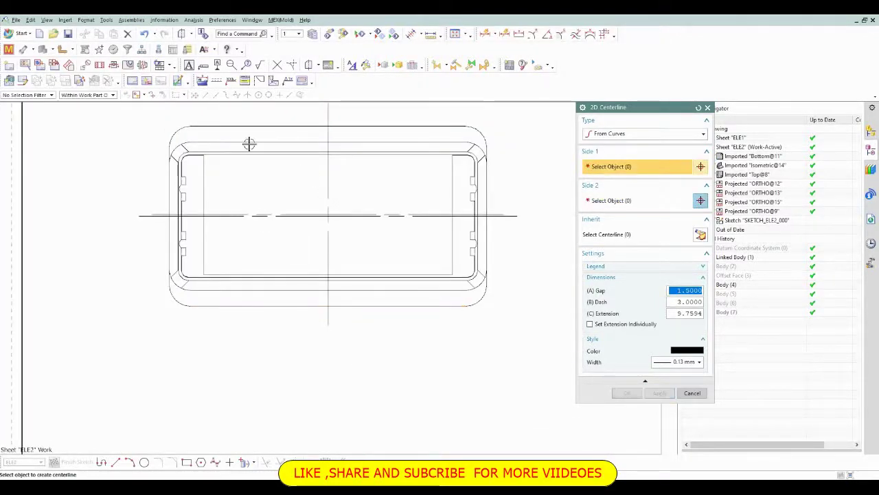
- Add a 2D centerline spanning the part between its far left and right edges
left_click(168, 149)
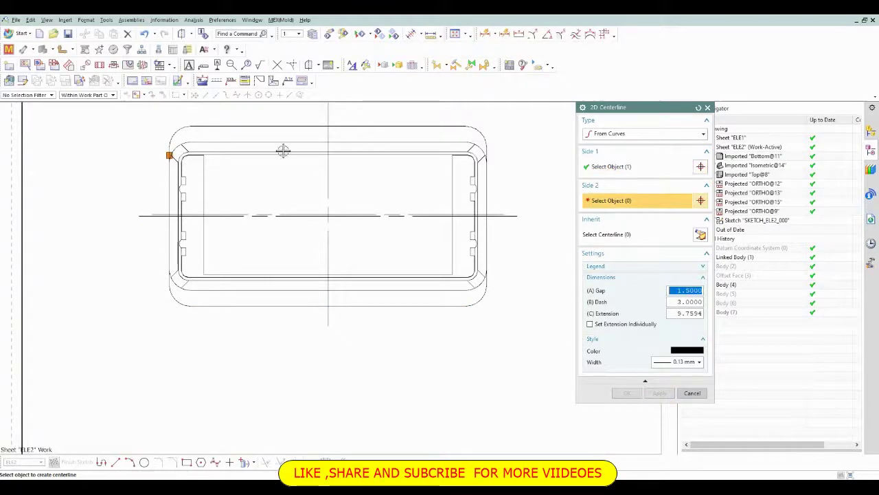
left_click(486, 148)
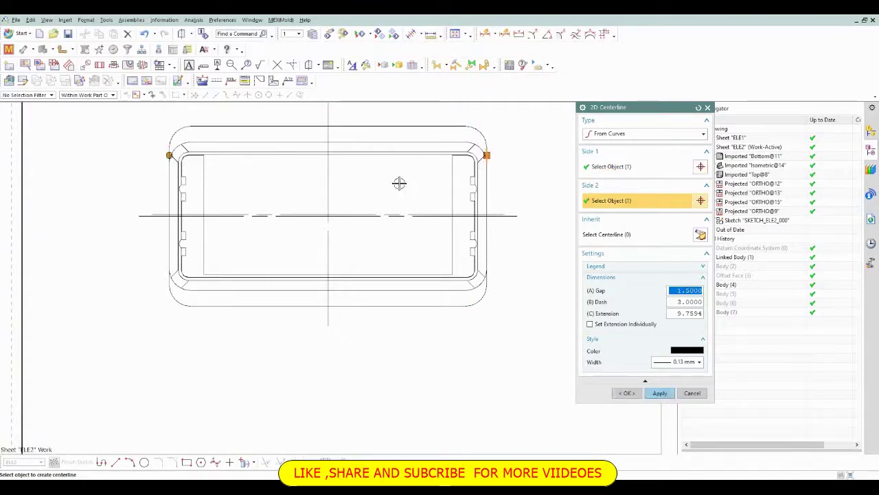
scroll(399, 218, "down", 2)
scroll(397, 219, "up", 2)
middle_click(397, 218)
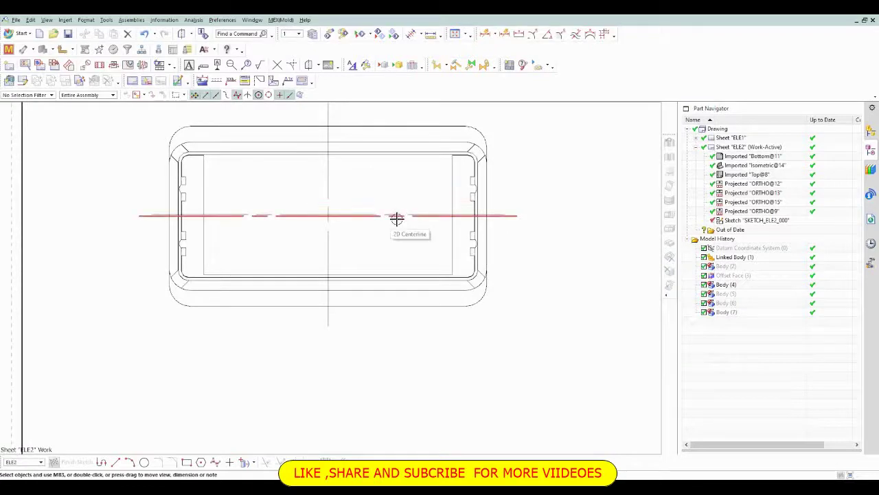
scroll(397, 218, "down", 2)
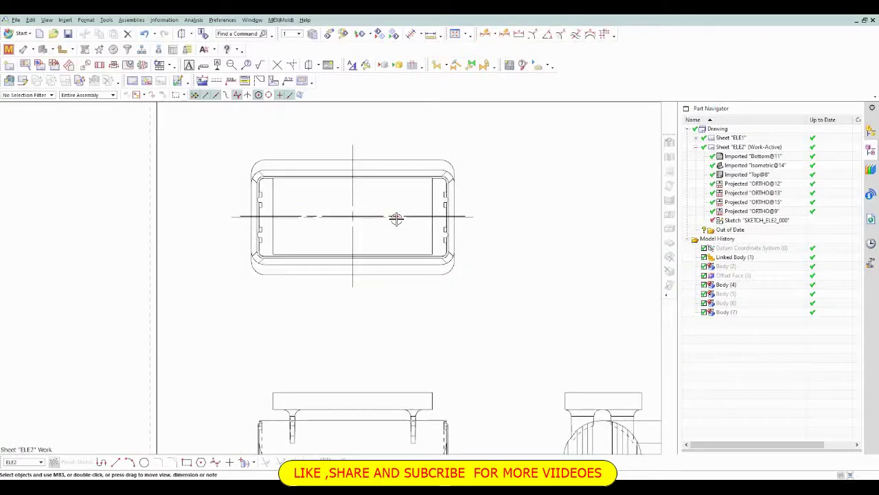
scroll(291, 182, "up", 2)
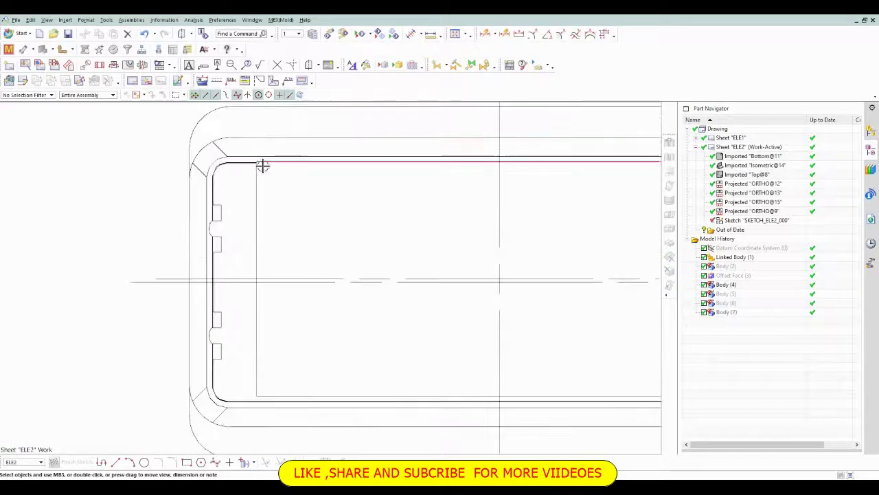
scroll(263, 165, "down", 2)
scroll(347, 210, "up", 1)
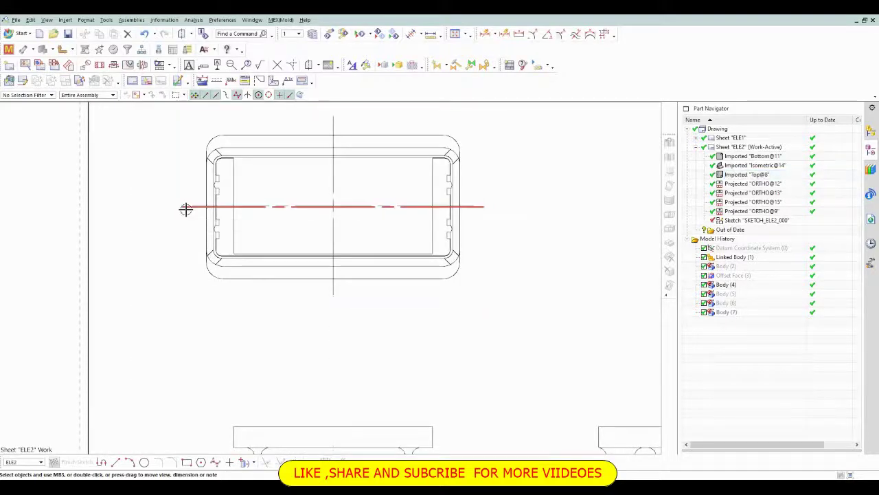
- Edit the horizontal centerline by reselecting its second side
double_click(185, 208)
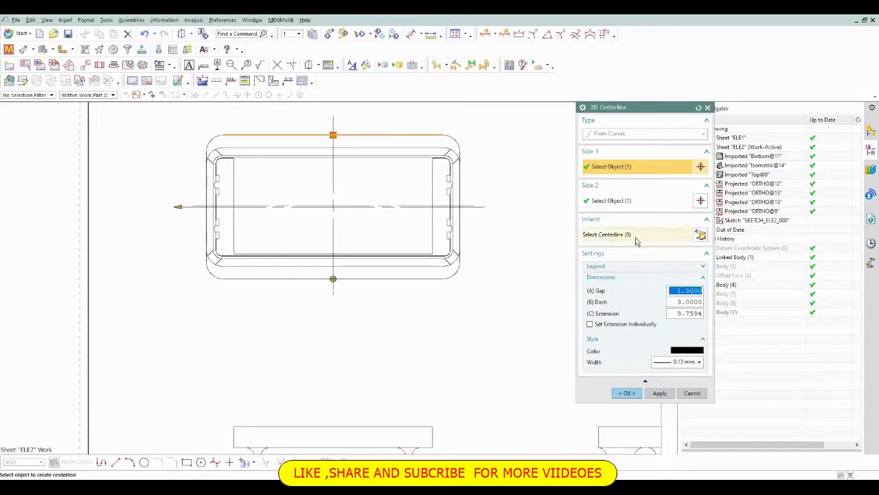
left_click(639, 202)
middle_click(474, 216)
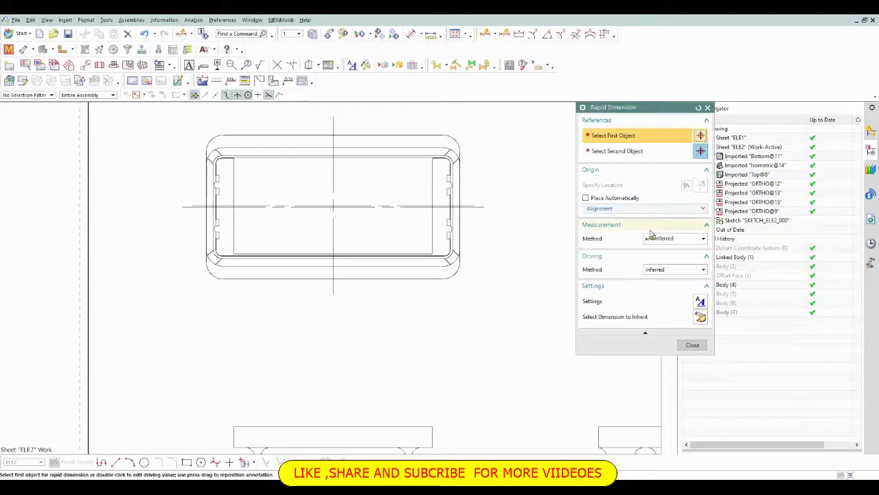
- Add a vertical 0.31 dimension from the horizontal centerline, right of the top view
left_click(663, 238)
left_click(663, 268)
scroll(480, 206, "up", 5)
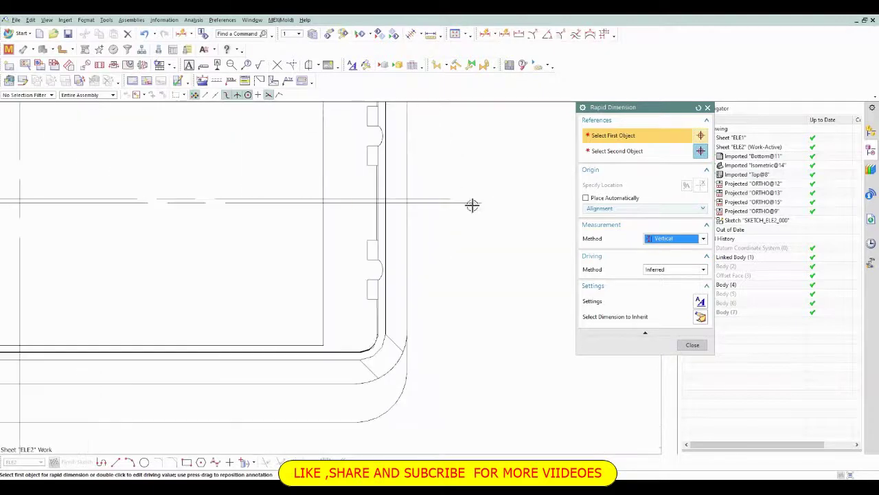
left_click(451, 201)
left_click(443, 200)
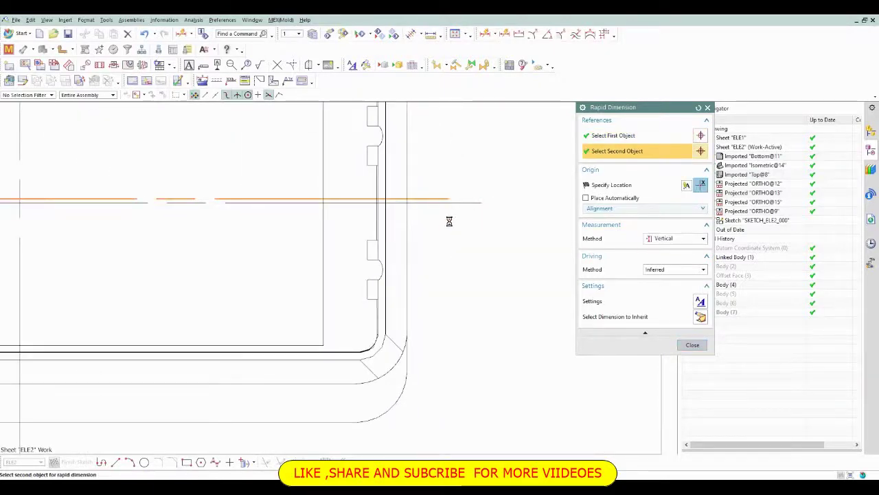
scroll(450, 221, "down", 3)
scroll(453, 206, "down", 2)
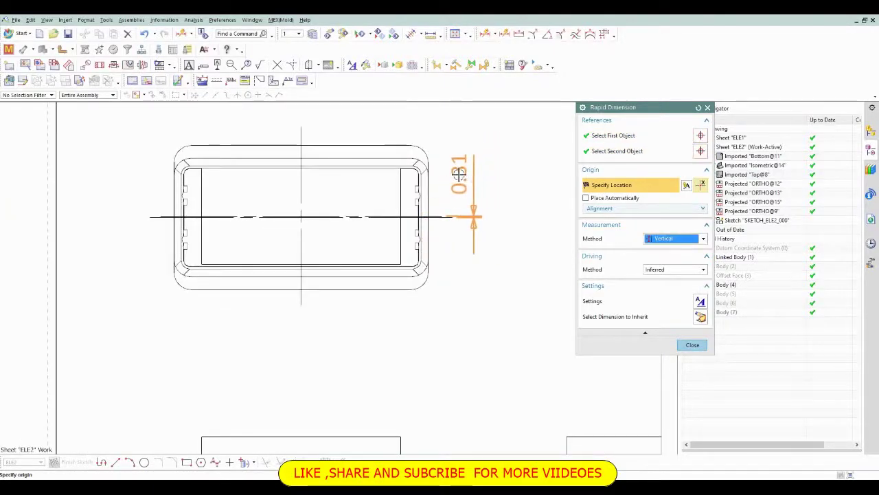
left_click(467, 168)
middle_click(508, 177)
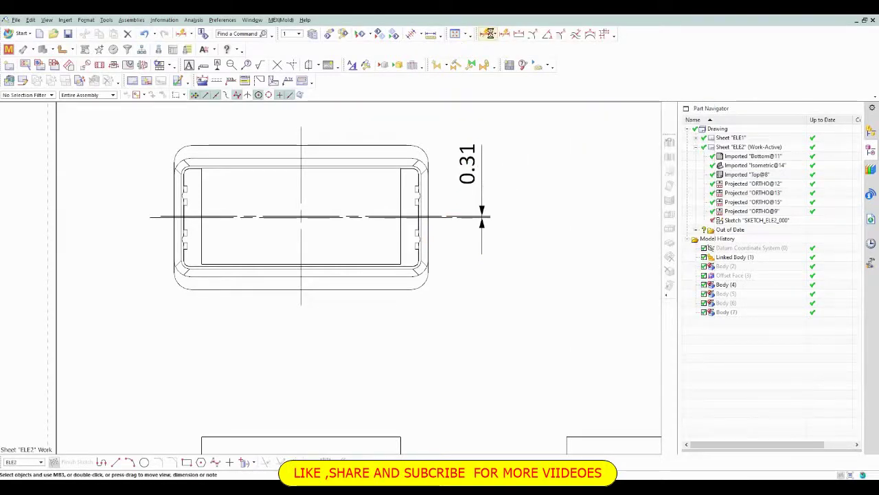
- Place a 0.00 dimension from the horizontal centerline, left of the view
left_click(488, 34)
scroll(305, 219, "up", 4)
left_click(320, 220)
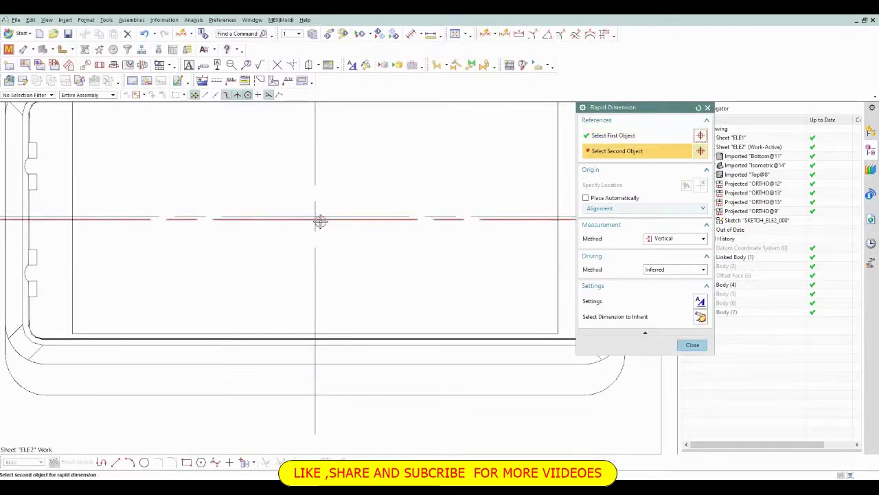
left_click(315, 217)
scroll(295, 220, "down", 3)
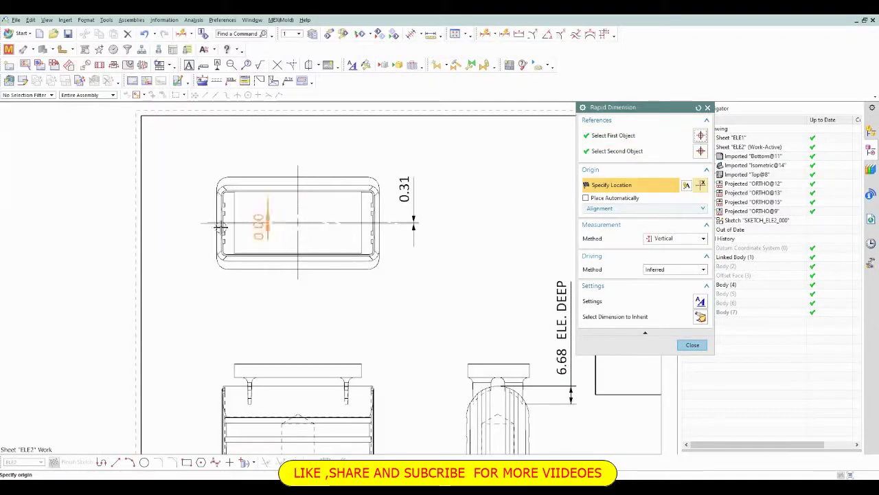
left_click(182, 196)
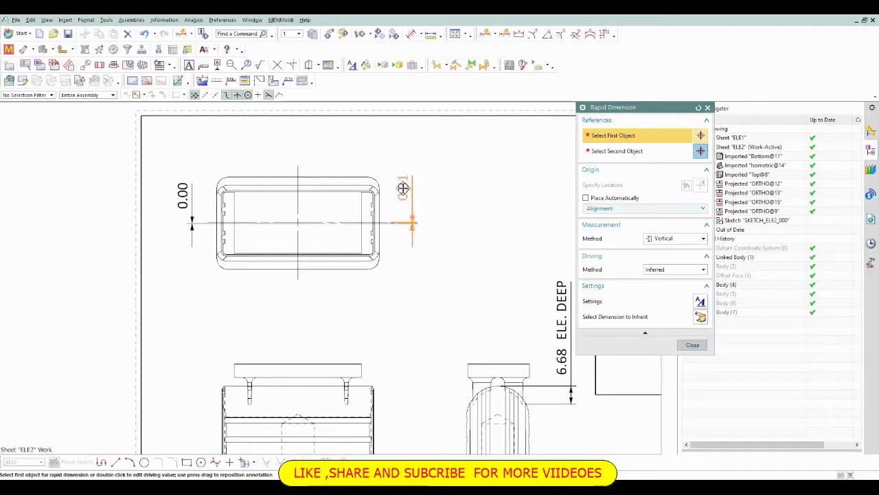
- Add a horizontal 0.00 dimension to the vertical centerline, above the view
left_click(302, 199)
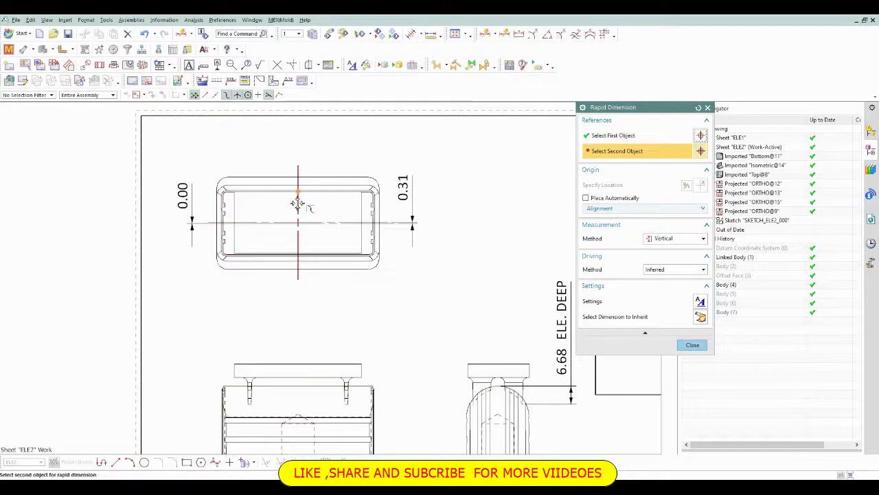
left_click(300, 196)
left_click(674, 238)
left_click(666, 247)
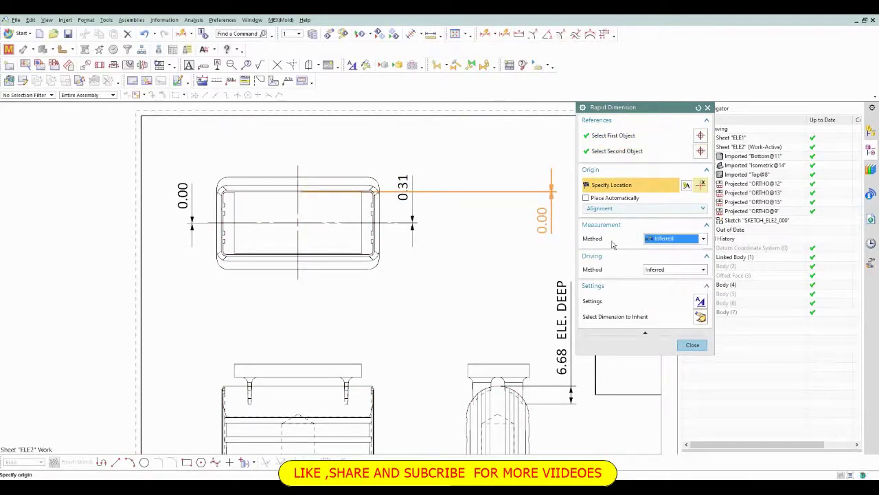
left_click(674, 238)
left_click(662, 249)
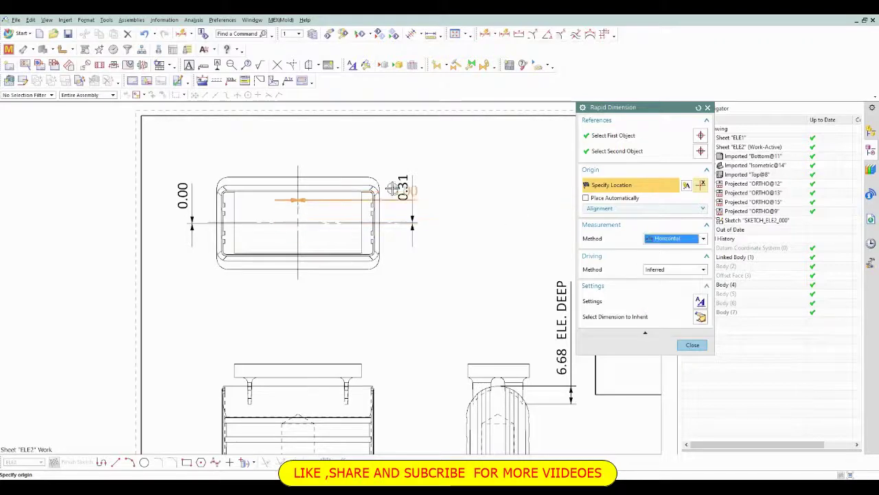
left_click(333, 151)
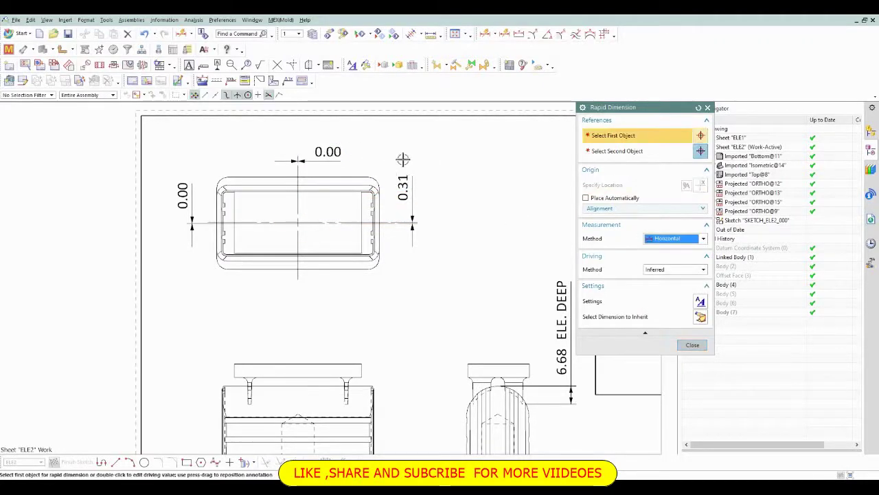
middle_click(446, 169)
scroll(447, 170, "down", 1)
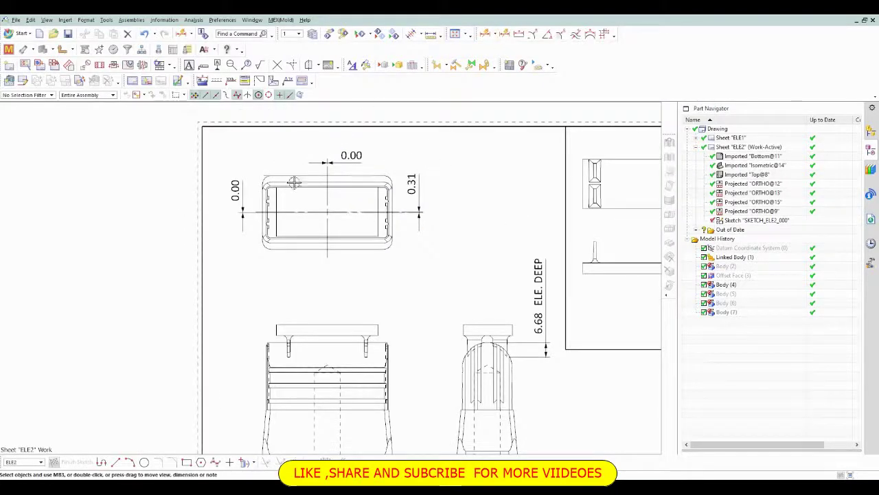
scroll(294, 183, "up", 3)
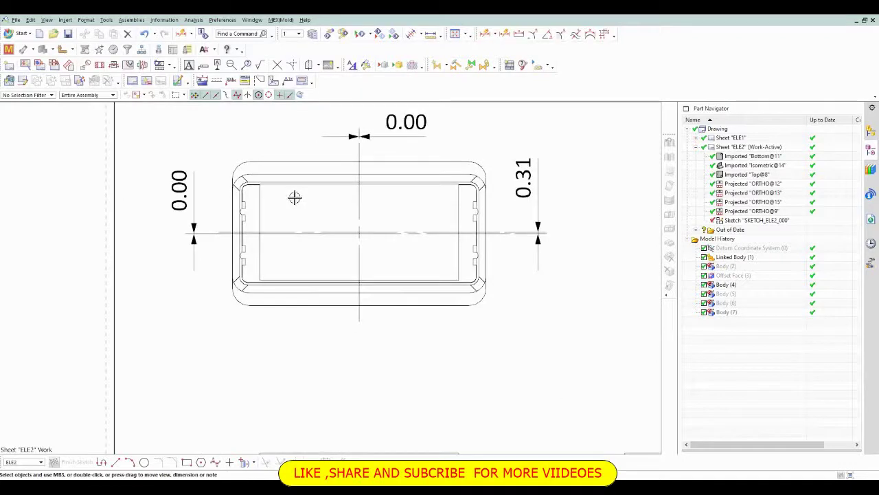
- Dimension both halves' 23.52 widths from the vertical centerline, below the view
left_click(263, 252)
left_click(359, 265)
left_click(347, 347)
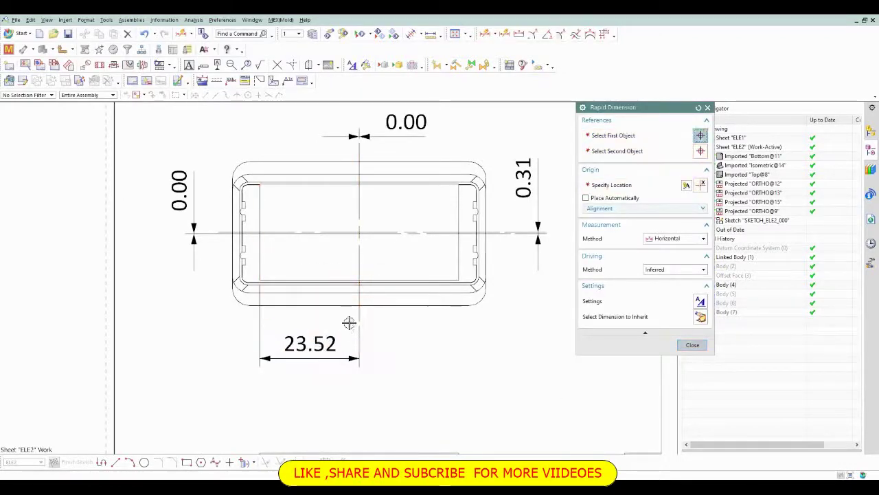
left_click(441, 282)
left_click(459, 268)
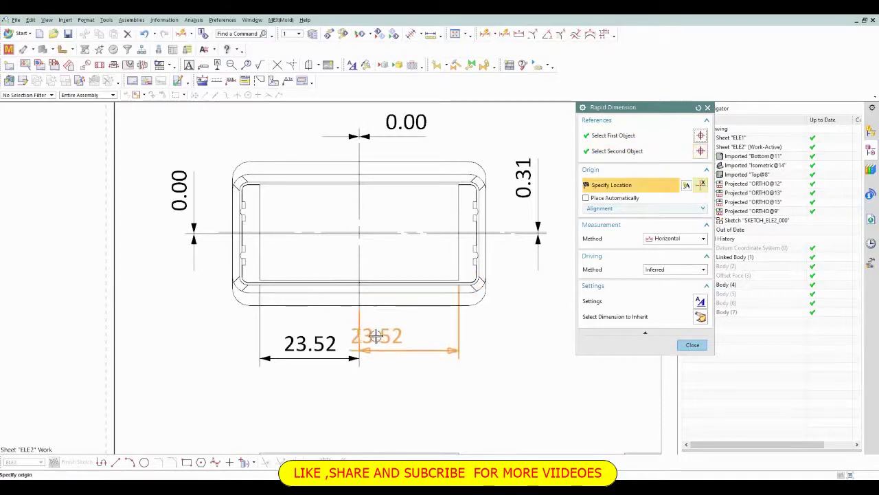
left_click(397, 340)
- Add an 11.52 vertical dimension from the bottom edge to the horizontal centerline
scroll(481, 280, "up", 2)
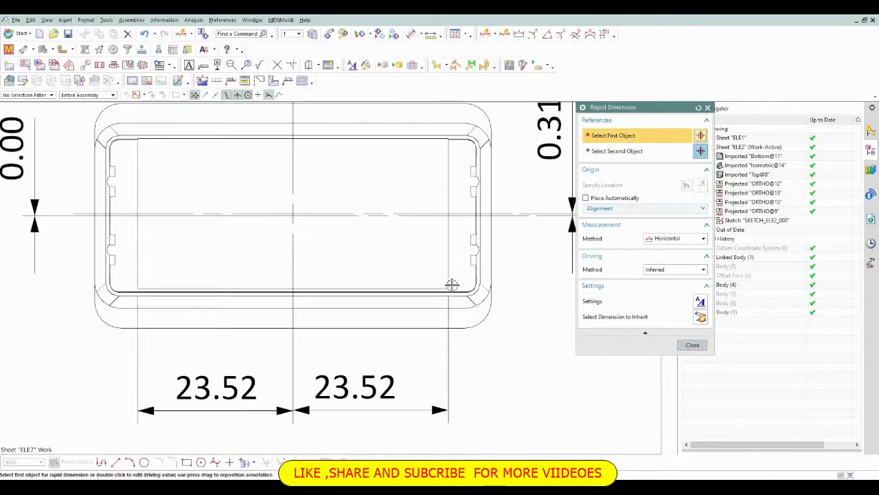
left_click(443, 290)
left_click(457, 217)
scroll(435, 236, "down", 3)
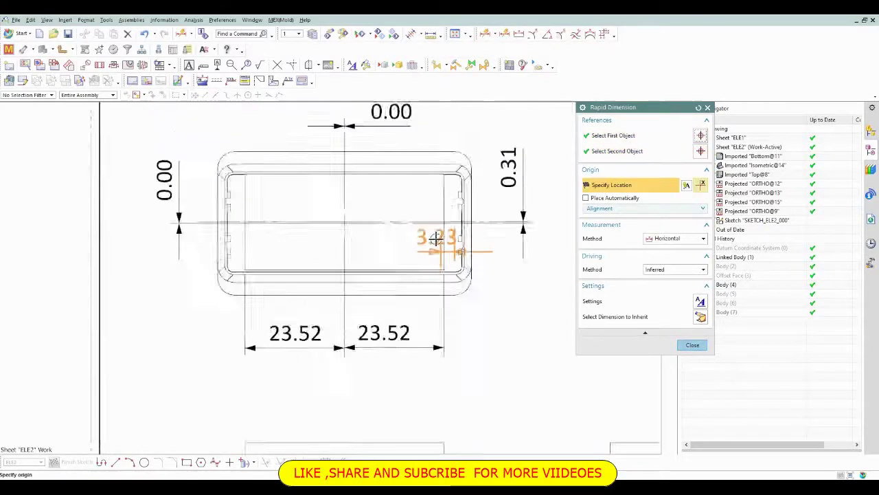
left_click(673, 239)
left_click(663, 249)
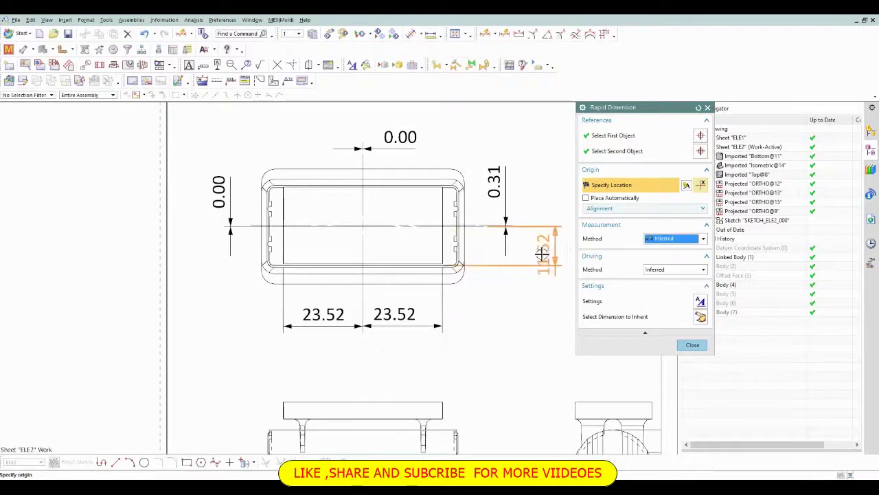
left_click(540, 247)
- Add an 11.36 height dimension from the horizontal centerline, right of the view
scroll(473, 232, "up", 2)
scroll(403, 220, "up", 2)
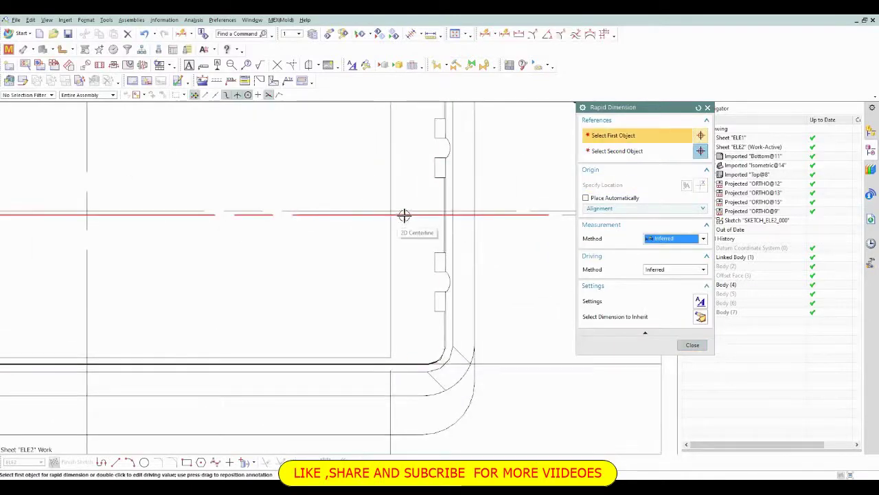
left_click(404, 217)
scroll(406, 193, "down", 3)
scroll(375, 168, "up", 3)
left_click(375, 169)
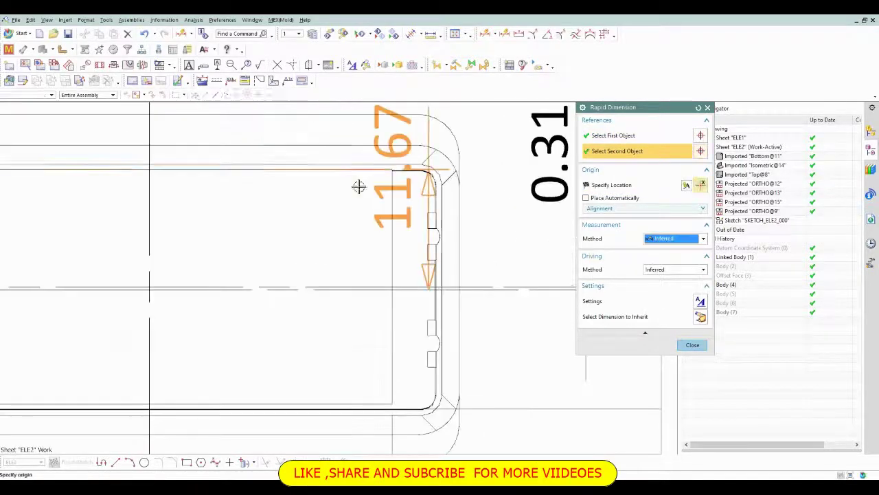
scroll(359, 186, "down", 3)
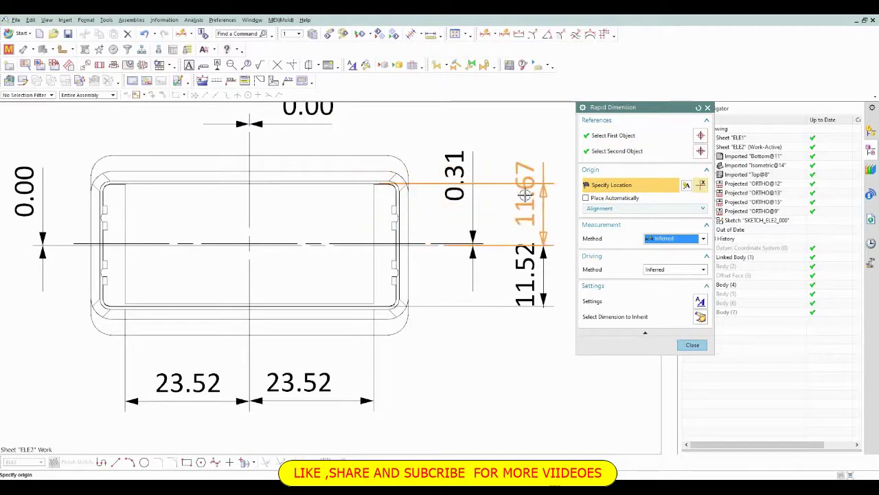
scroll(519, 198, "up", 2)
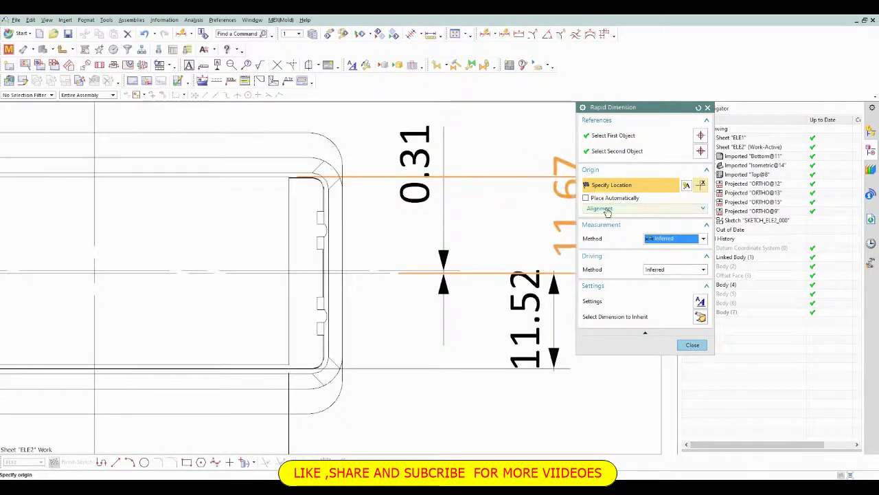
left_click(627, 153)
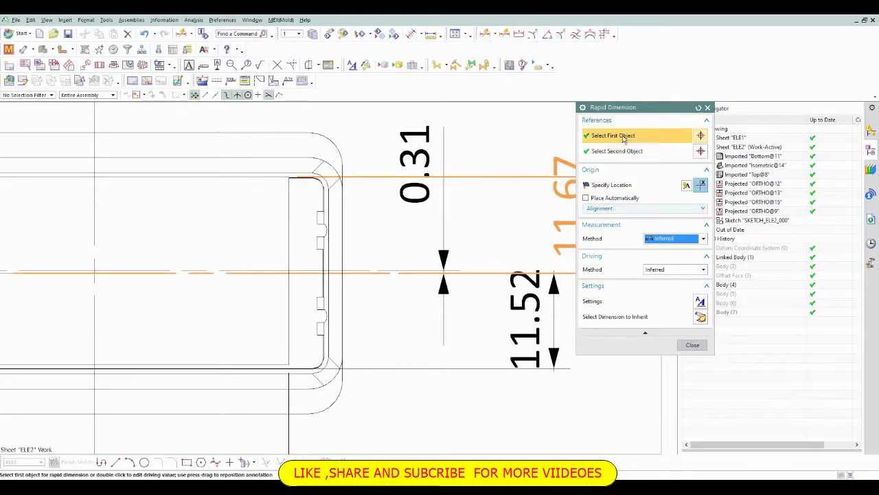
scroll(233, 269, "up", 2)
scroll(237, 268, "up", 2)
left_click(246, 266)
scroll(248, 266, "down", 3)
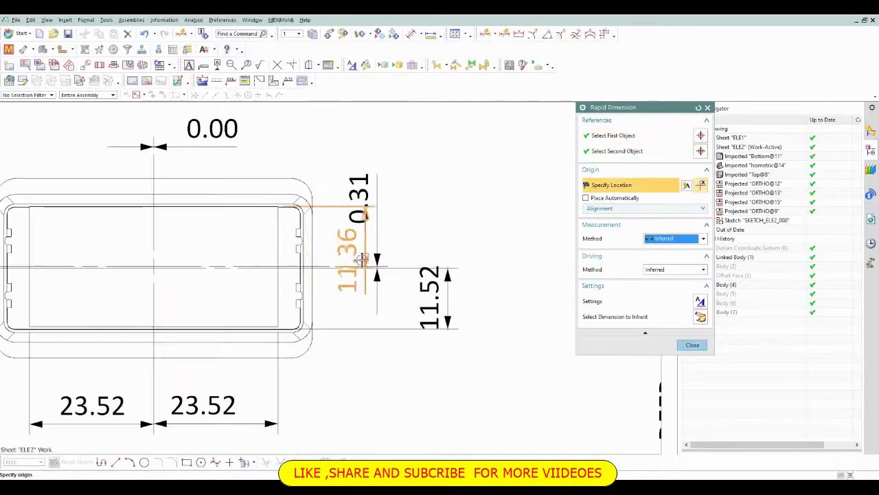
scroll(426, 240, "up", 1)
left_click(443, 237)
middle_click(443, 237)
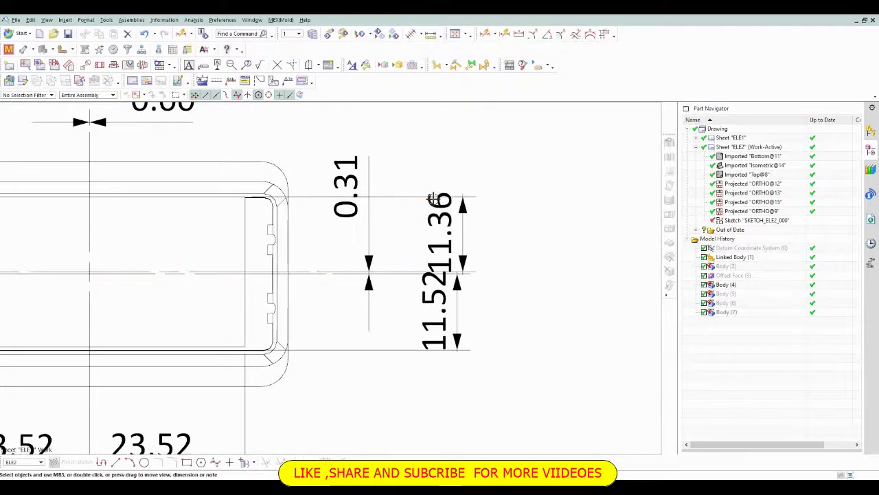
- Reposition the 11.36 dimension against the part edge
double_click(443, 233)
scroll(286, 204, "up", 3)
left_click(348, 192)
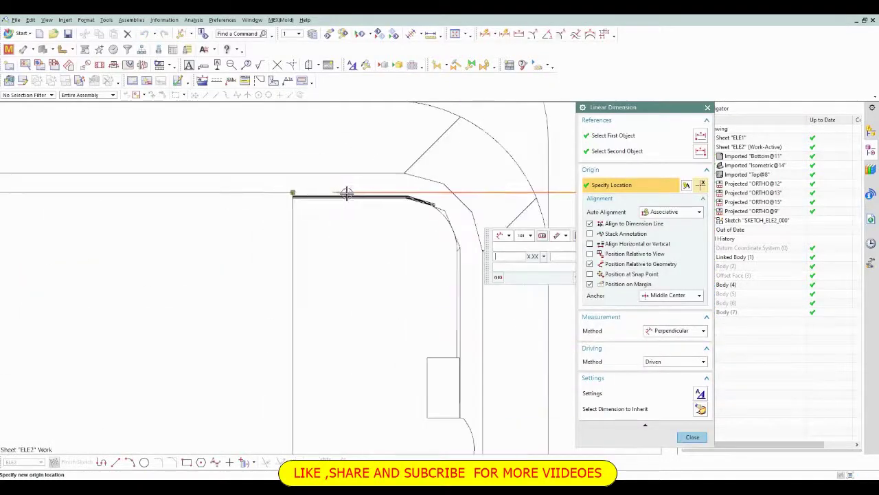
middle_click(348, 192)
scroll(348, 192, "down", 5)
scroll(372, 233, "up", 2)
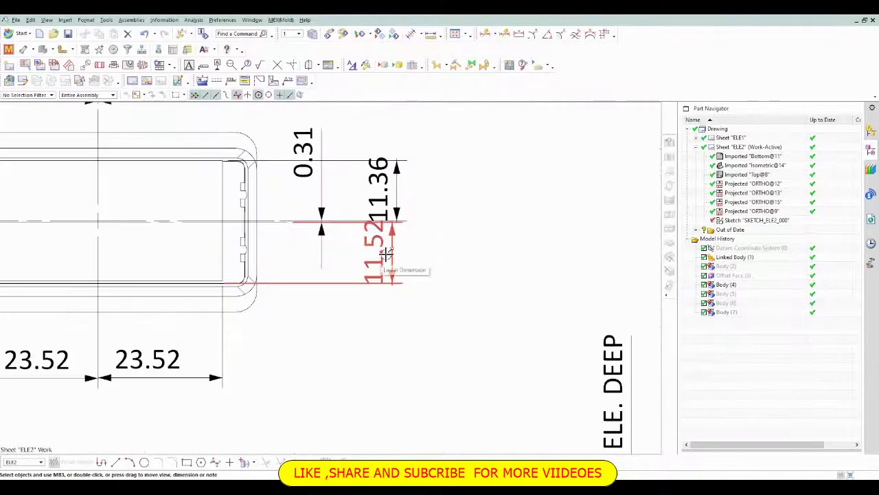
- Open the 11.52, 11.36 and 11.04 dimensions for editing and exit without changes
double_click(388, 251)
left_click(613, 137)
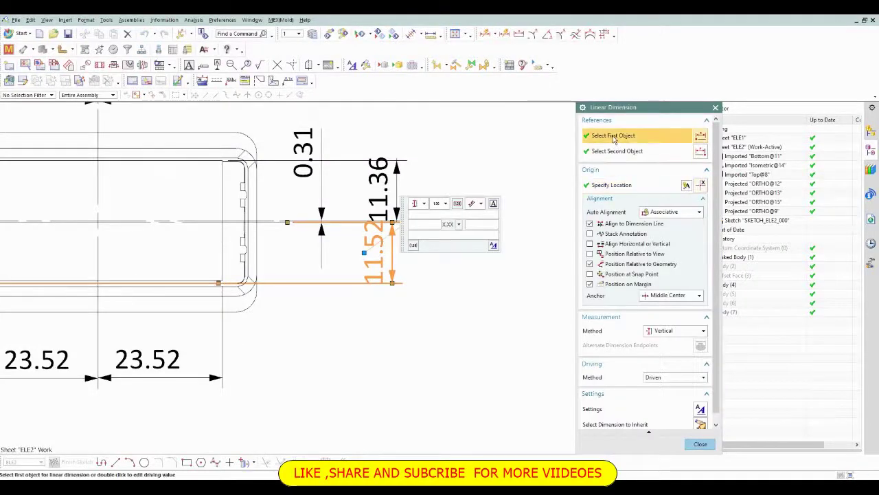
scroll(191, 235, "up", 3)
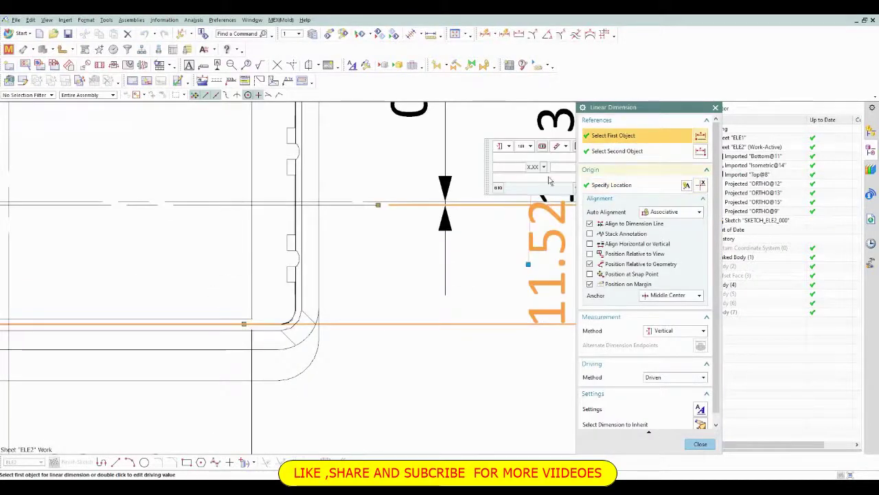
scroll(249, 323, "up", 3)
scroll(258, 302, "down", 4)
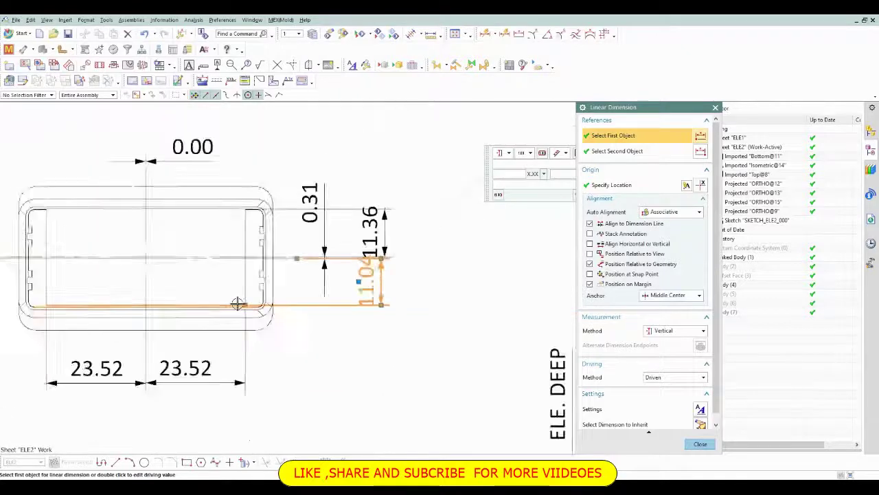
key("Escape")
scroll(344, 233, "up", 3)
double_click(335, 221)
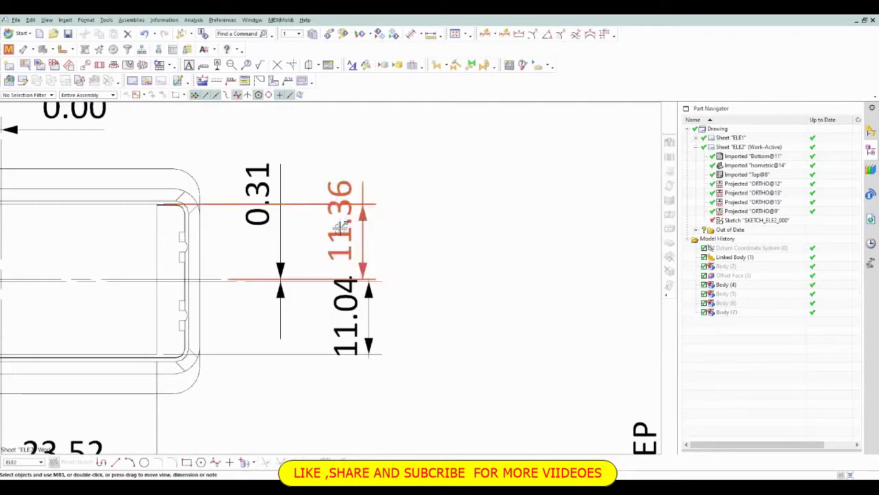
key("Escape")
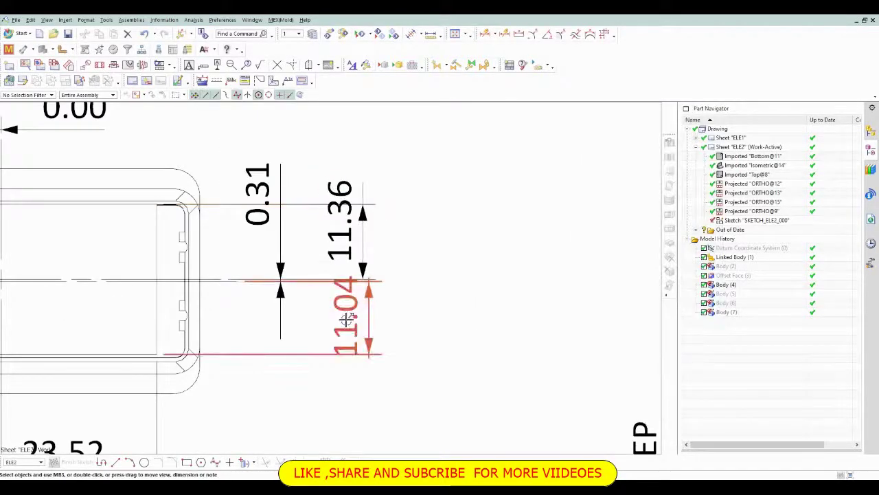
double_click(342, 309)
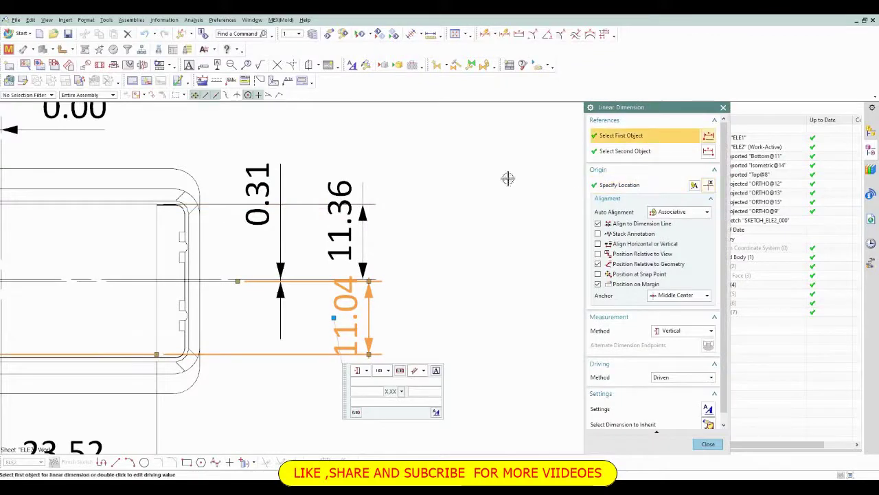
scroll(129, 281, "up", 2)
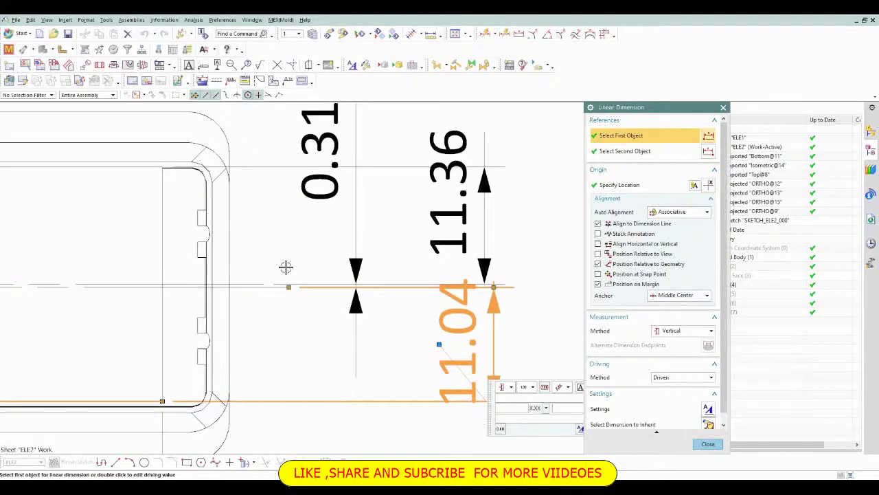
key("Escape")
scroll(324, 270, "down", 2)
- Delete the 11.04 vertical dimension below the centerline
left_click(360, 307)
key("Delete")
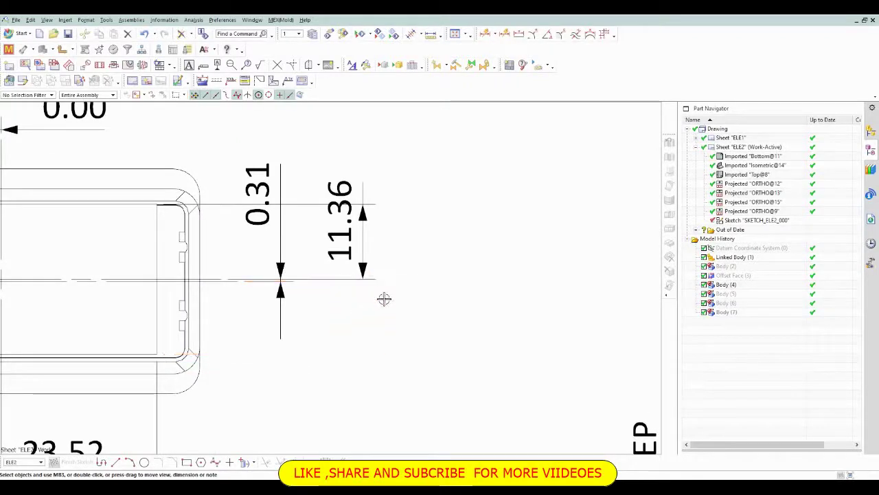
scroll(337, 275, "down", 3)
scroll(307, 293, "up", 3)
- Add the lower 11.36 height dimension from the bottom edge to the horizontal centerline
key("d")
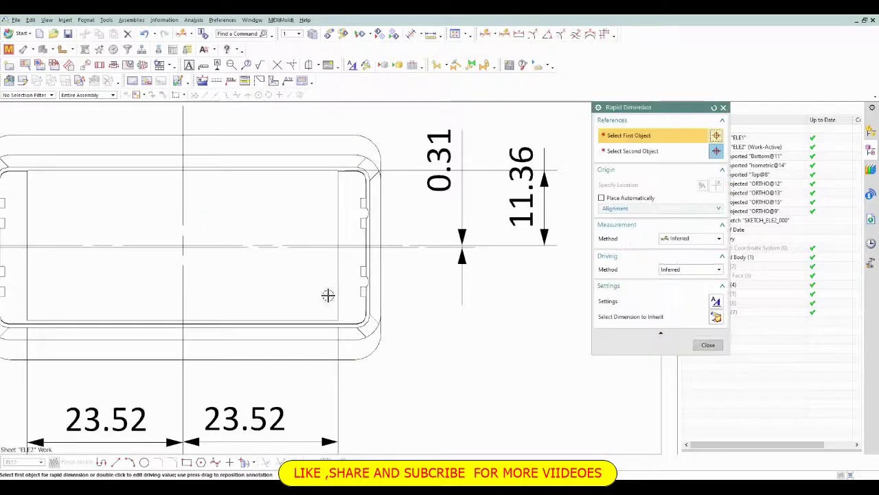
scroll(328, 295, "up", 3)
left_click(347, 340)
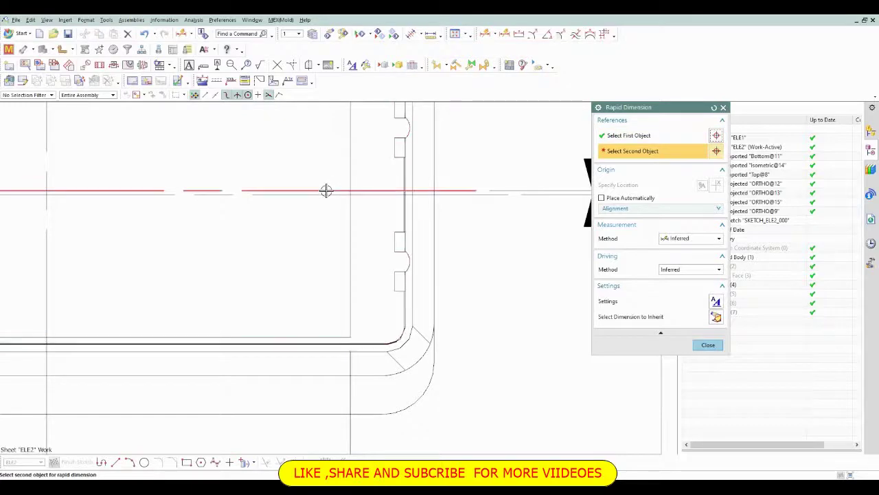
left_click(327, 190)
scroll(326, 190, "down", 2)
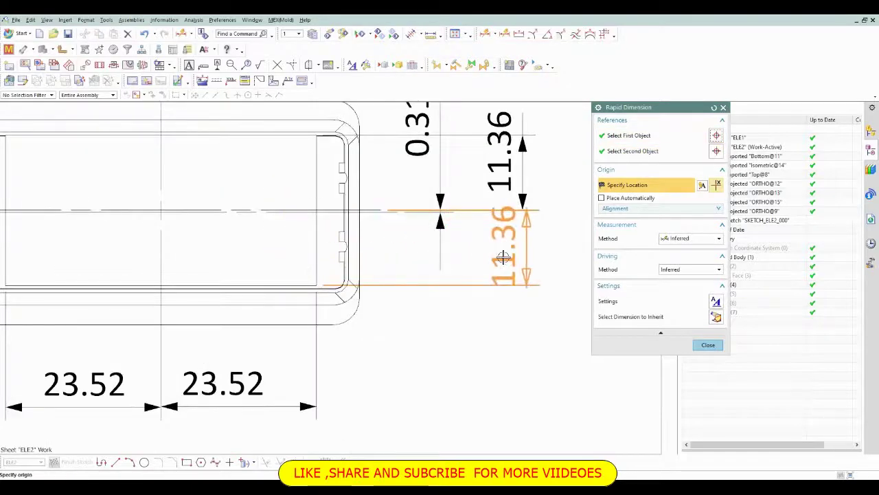
left_click(501, 259)
scroll(465, 263, "down", 2)
middle_click(467, 274)
- Line up the two 11.36 height dimensions in one column beside the top view
scroll(412, 279, "up", 2)
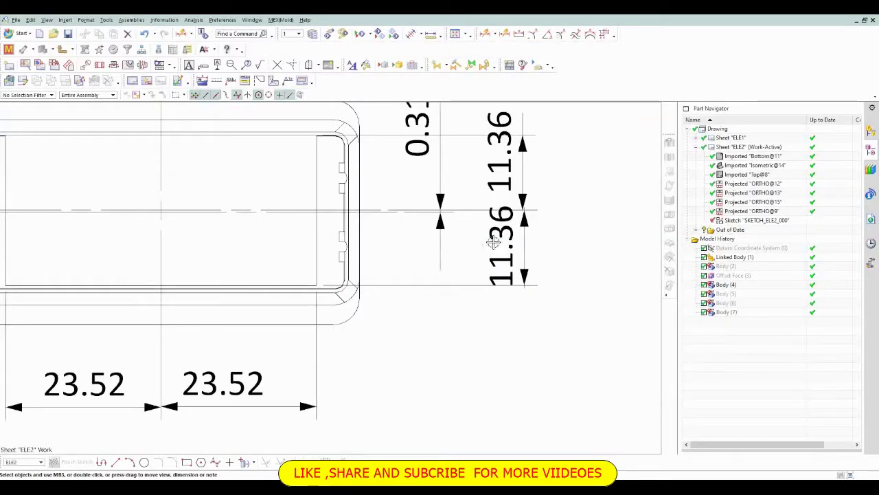
left_click_drag(481, 247, 501, 337)
scroll(467, 261, "down", 1)
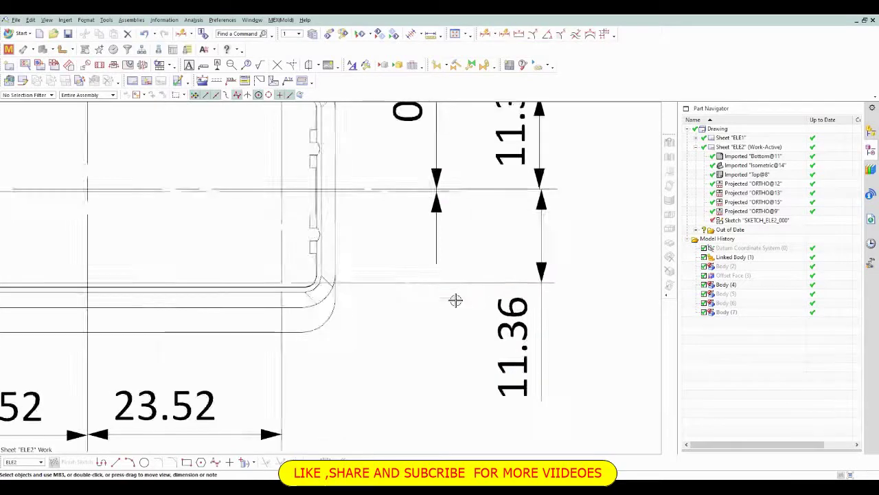
scroll(455, 298, "down", 2)
scroll(477, 236, "up", 2)
left_click_drag(467, 177, 469, 169)
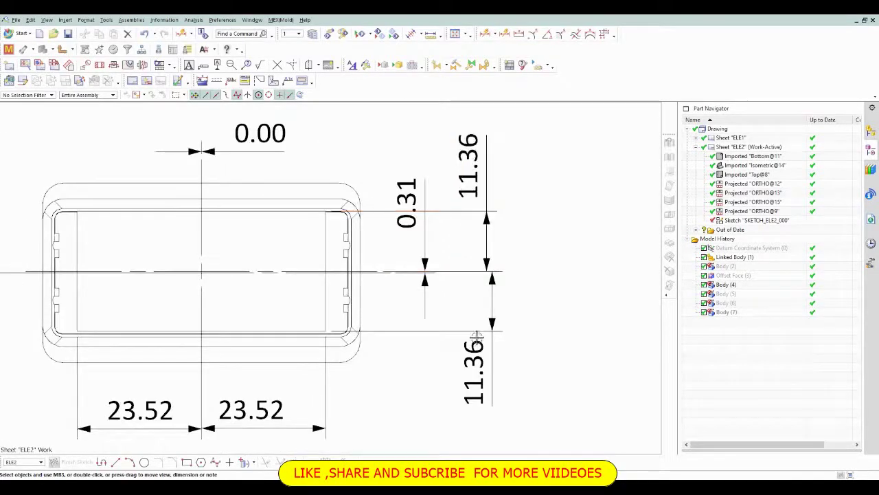
left_click_drag(467, 379, 462, 387)
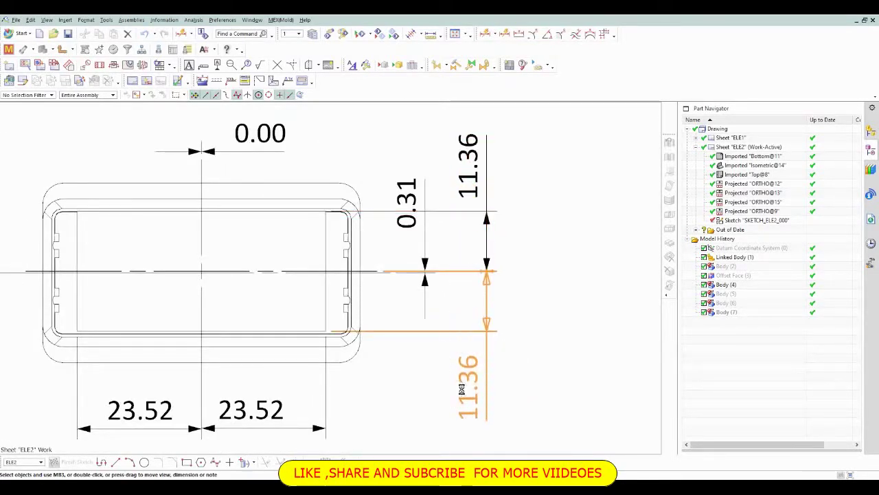
- Move the 0.31 dimension text upward and deselect it
scroll(454, 261, "down", 1)
scroll(424, 215, "up", 1)
mouse_move(424, 215)
left_mouse_down()
mouse_move(412, 172)
mouse_move(418, 175)
left_mouse_up()
key("Escape")
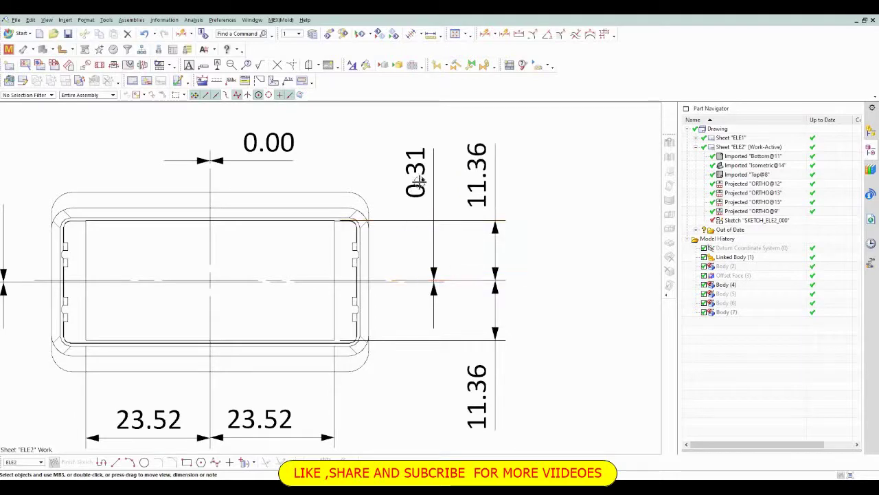
scroll(409, 217, "down", 3)
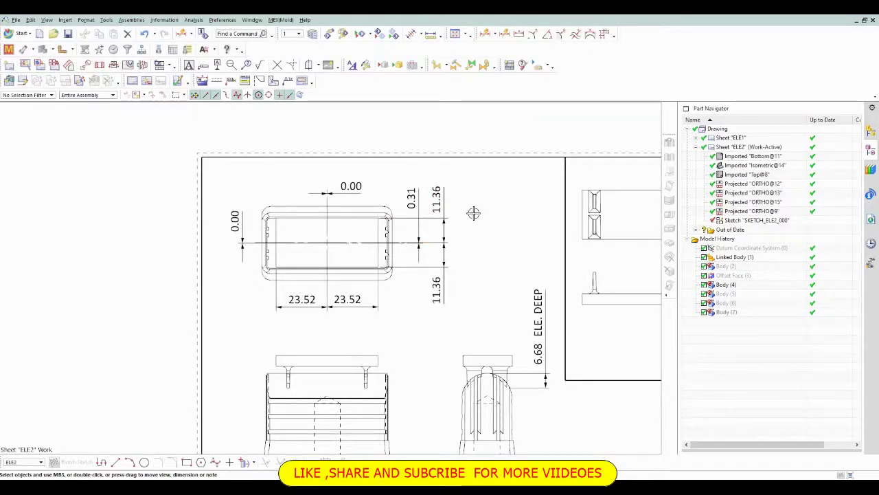
scroll(475, 214, "down", 2)
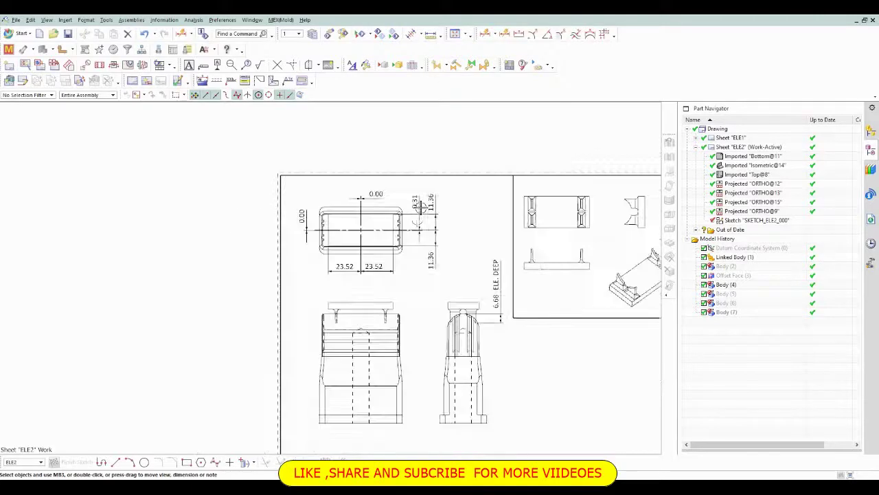
scroll(417, 274, "up", 1)
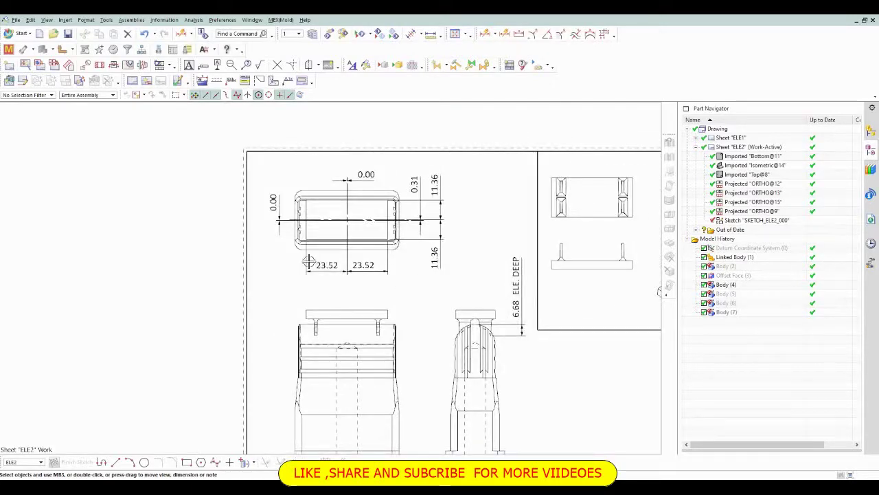
- Create a vertical 2D centerline between the two side edges of the front view's flange
middle_click_drag(308, 261, 305, 229, "shift")
left_click(310, 64)
scroll(304, 307, "up", 3)
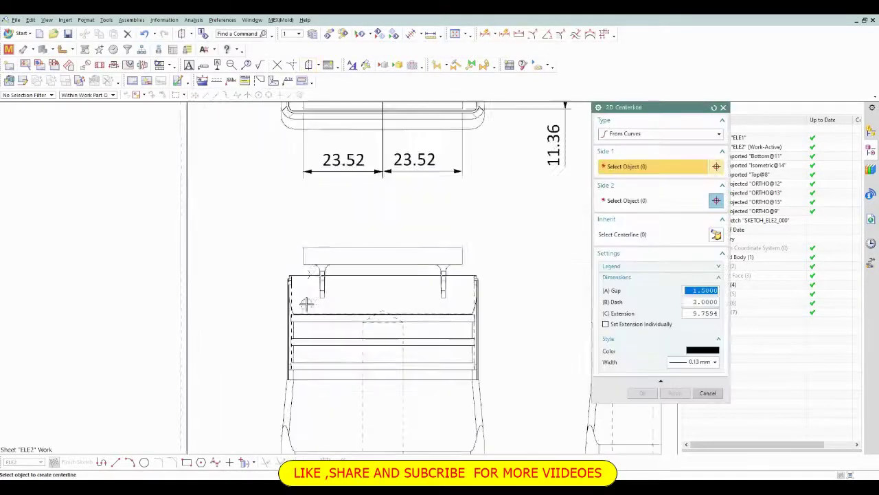
left_click(303, 255)
left_click(465, 255)
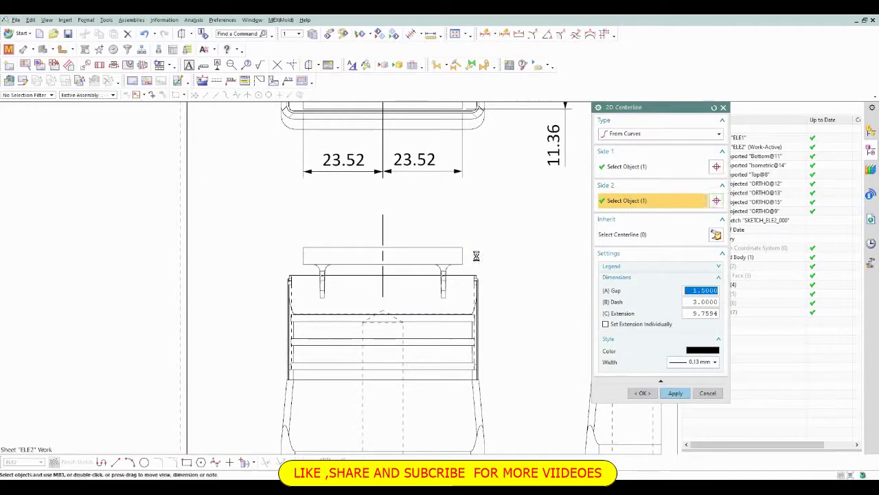
scroll(412, 261, "down", 2)
middle_click(334, 284)
scroll(334, 285, "up", 2)
scroll(313, 289, "up", 1)
scroll(264, 263, "down", 2)
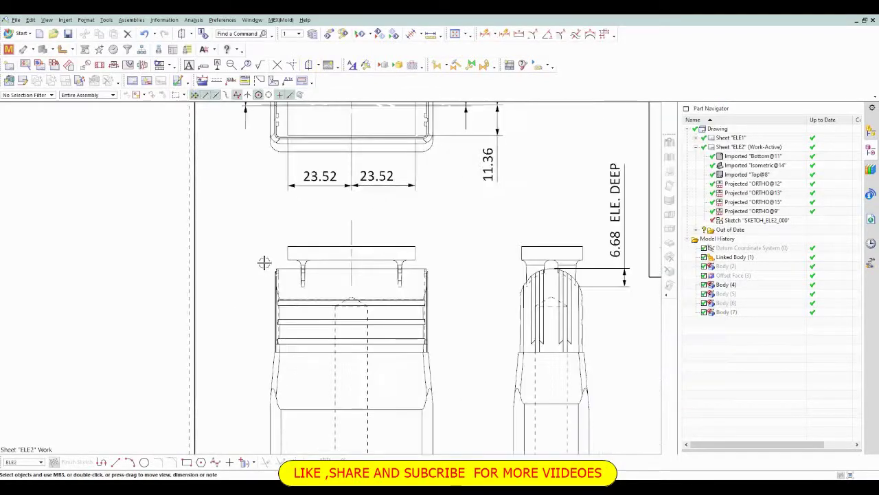
scroll(412, 276, "up", 2)
scroll(412, 276, "down", 2)
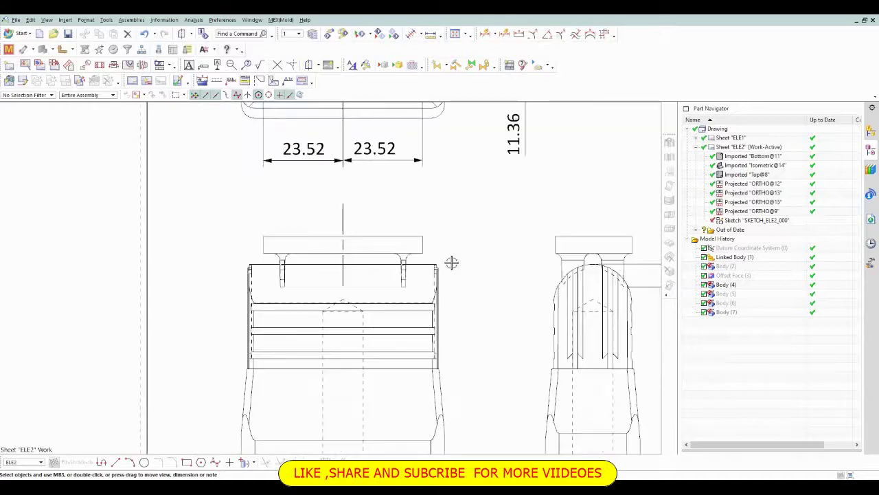
key("d")
scroll(263, 244, "up", 2)
- Dimension the front view's 82.15 overall height on its left and add a REF suffix
left_click(266, 244)
scroll(316, 275, "down", 2)
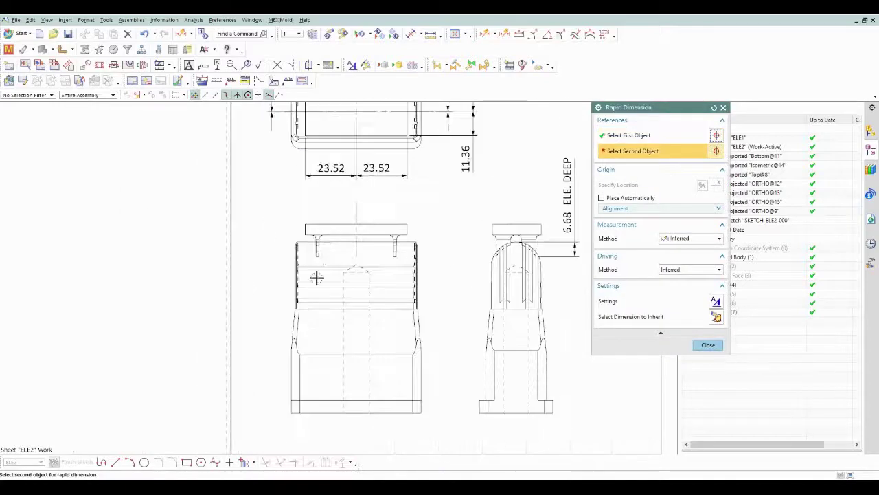
scroll(330, 300, "up", 3)
scroll(309, 358, "down", 2)
left_click(321, 383)
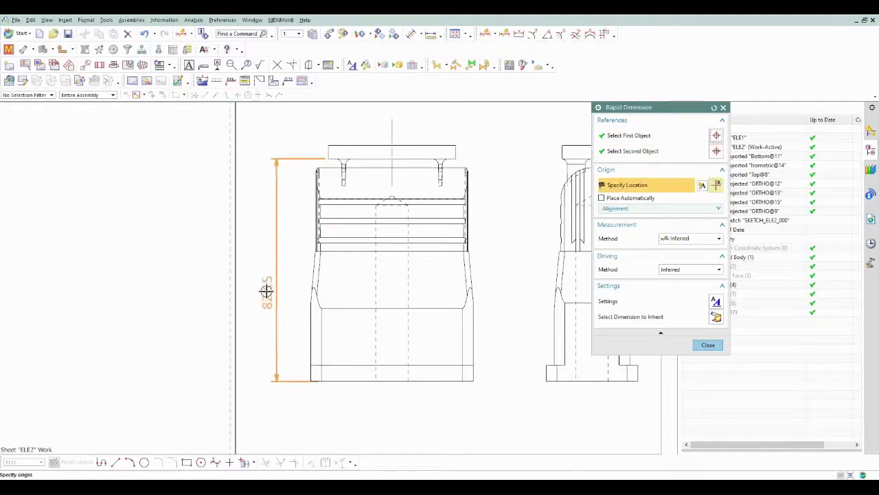
left_click(280, 281)
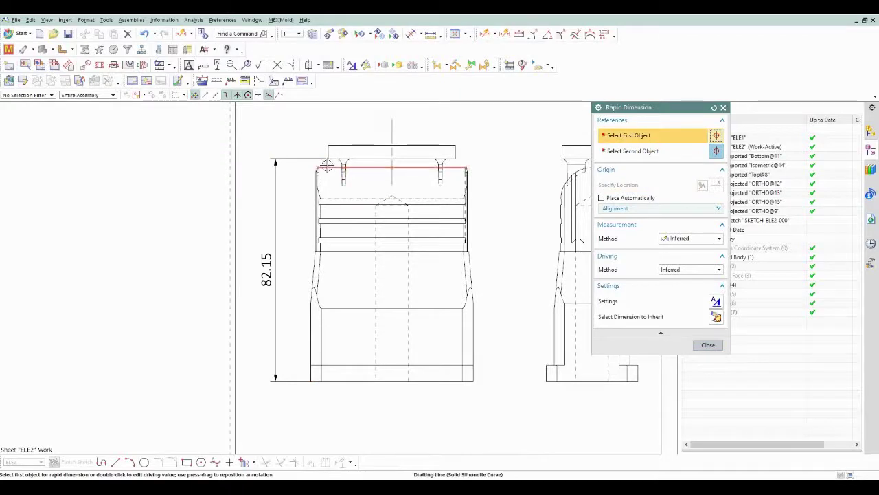
double_click(263, 275)
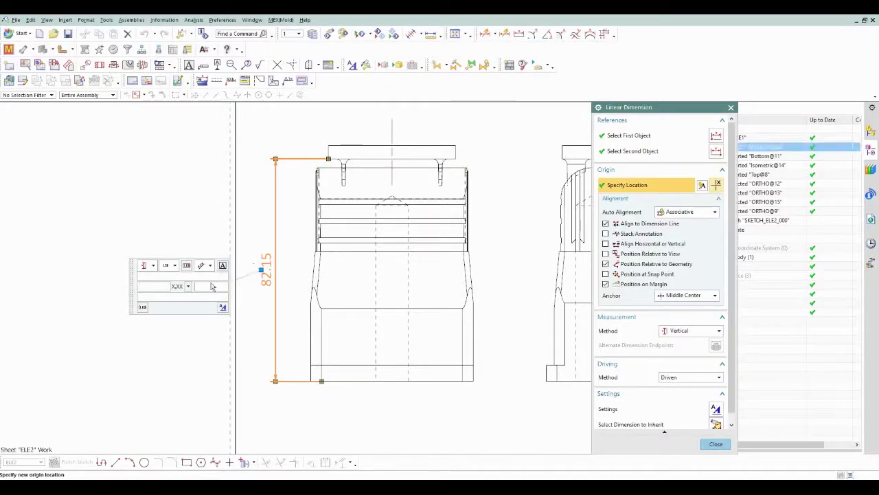
type("REF")
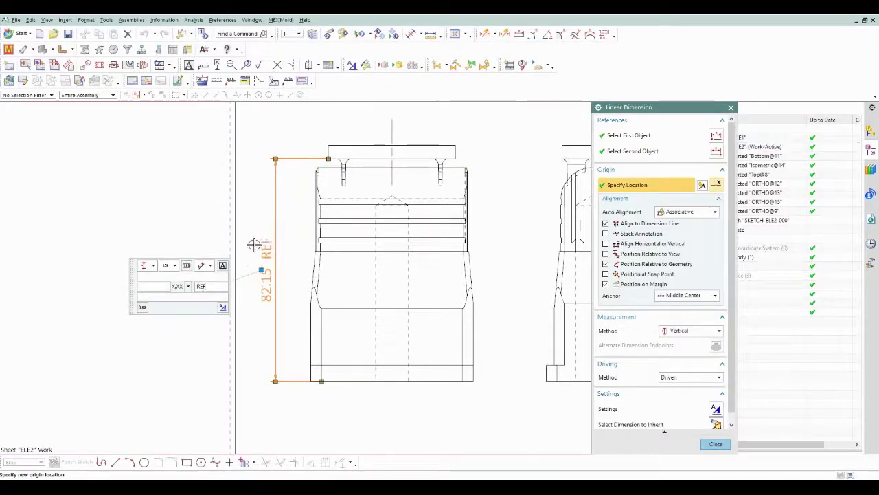
middle_click(255, 244)
scroll(259, 246, "down", 2)
scroll(284, 312, "down", 1)
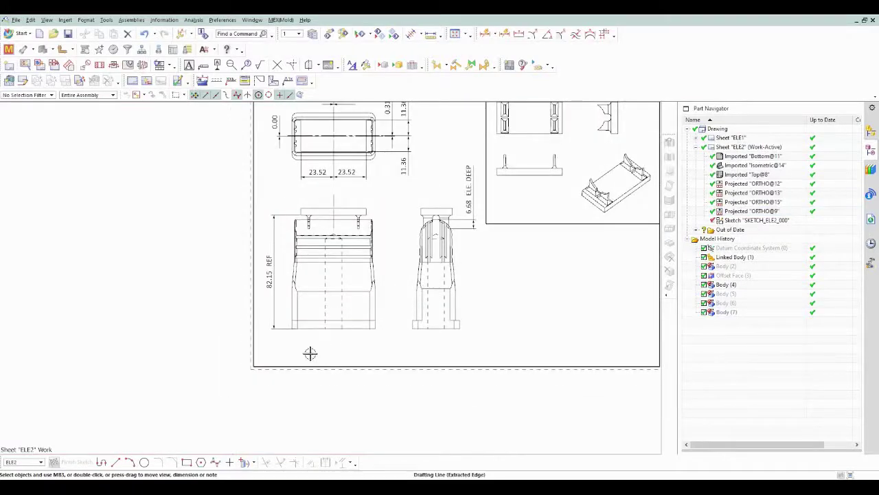
scroll(414, 236, "up", 1)
scroll(414, 233, "up", 2)
scroll(417, 242, "down", 2)
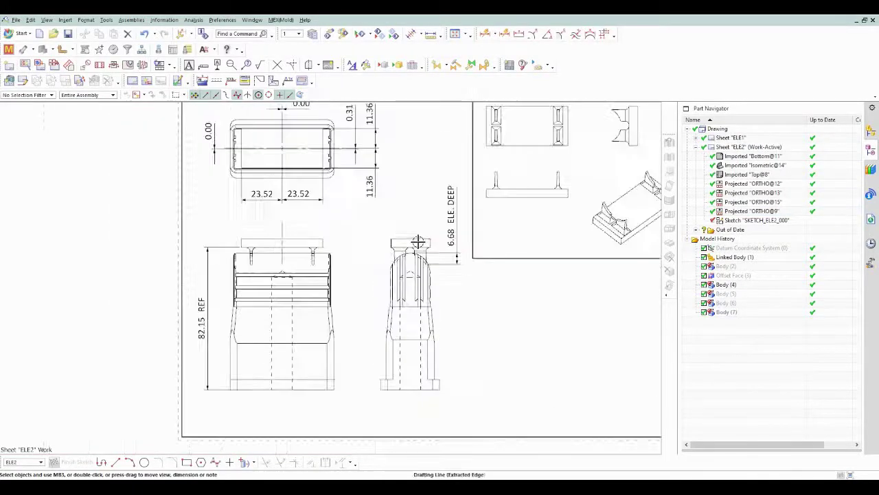
- Pick the side view's bottom and top edges for a height dimension, then cancel and exit
key("d")
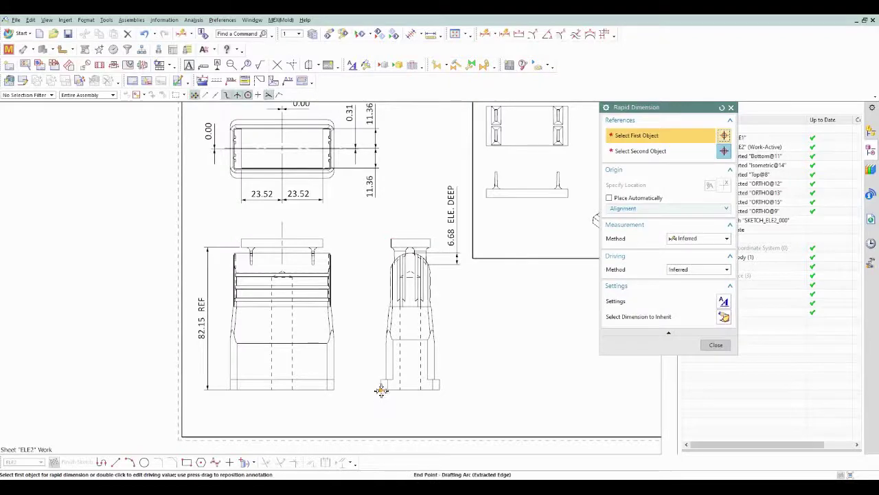
left_click(383, 388)
scroll(382, 275, "up", 2)
left_click(388, 240)
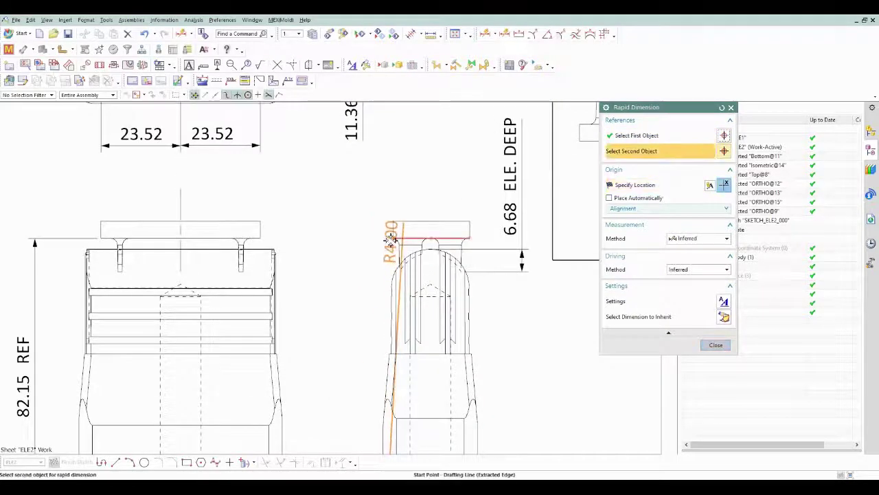
scroll(387, 240, "down", 3)
key("Escape")
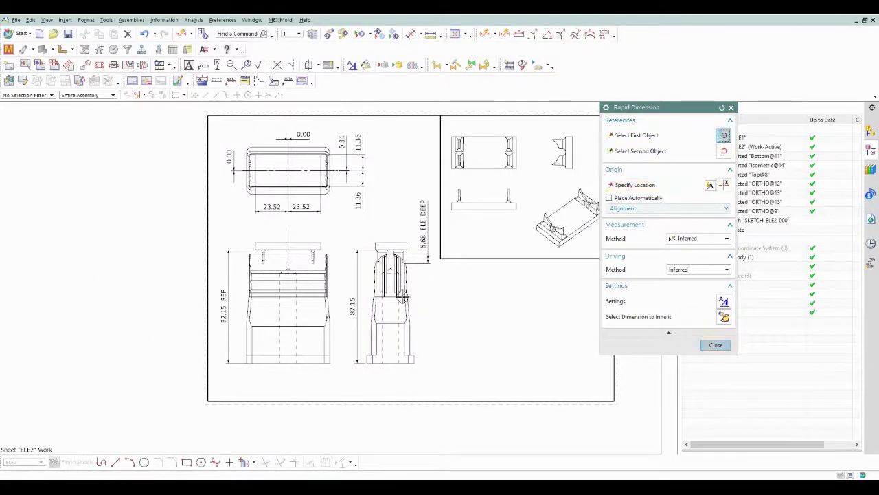
key("Escape")
- Dimension the small view's 47.03 width above it and 22.71 height to its right
scroll(477, 196, "up", 2)
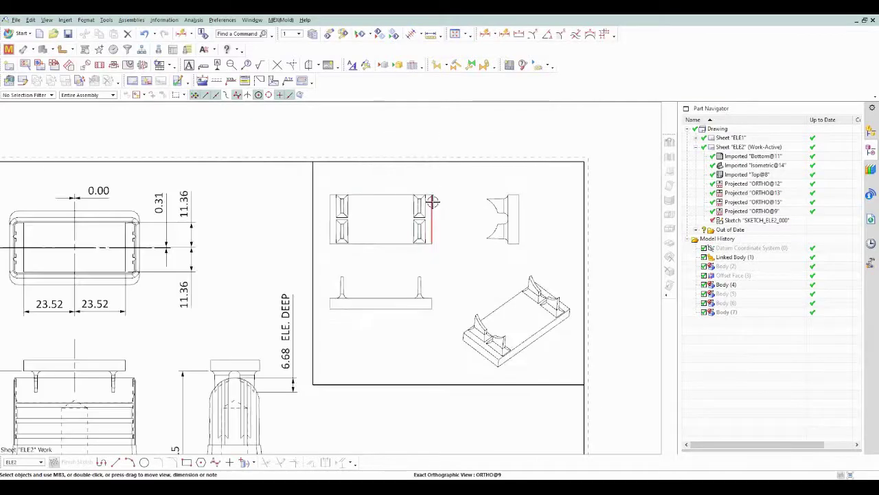
scroll(331, 199, "up", 1)
key("d")
scroll(330, 200, "up", 1)
left_click(328, 202)
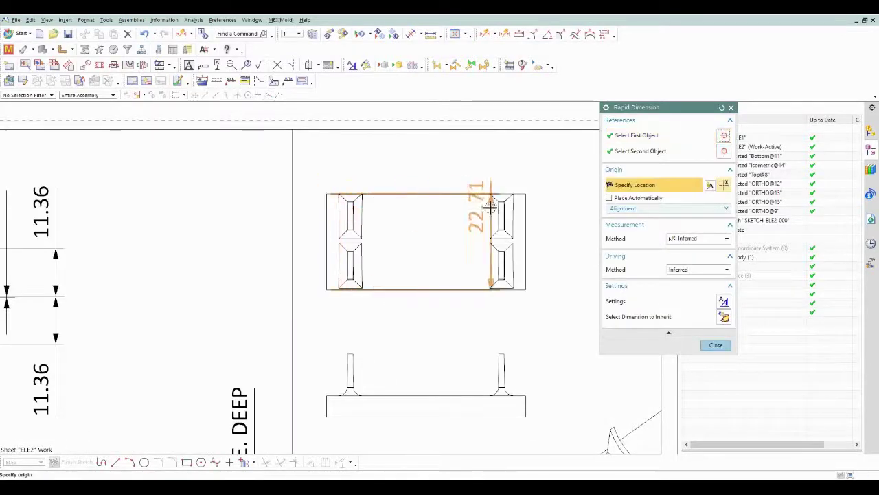
left_click(527, 204)
left_click(431, 148)
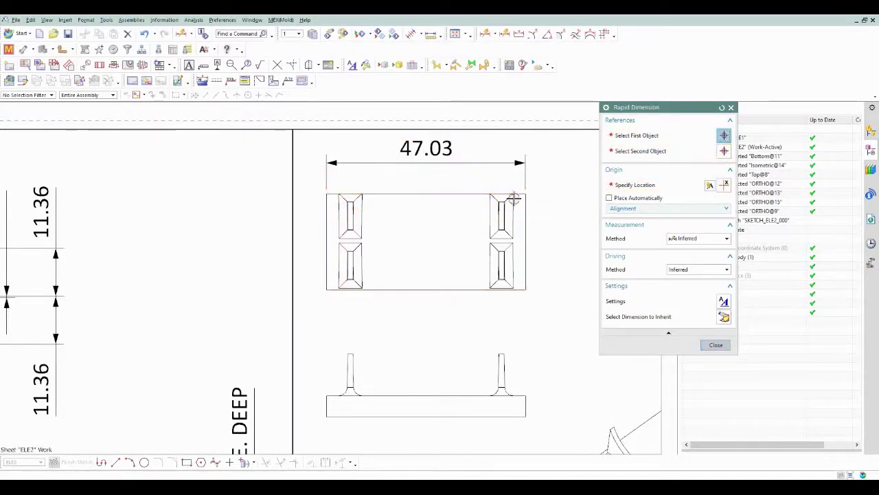
left_click(525, 195)
left_click(524, 290)
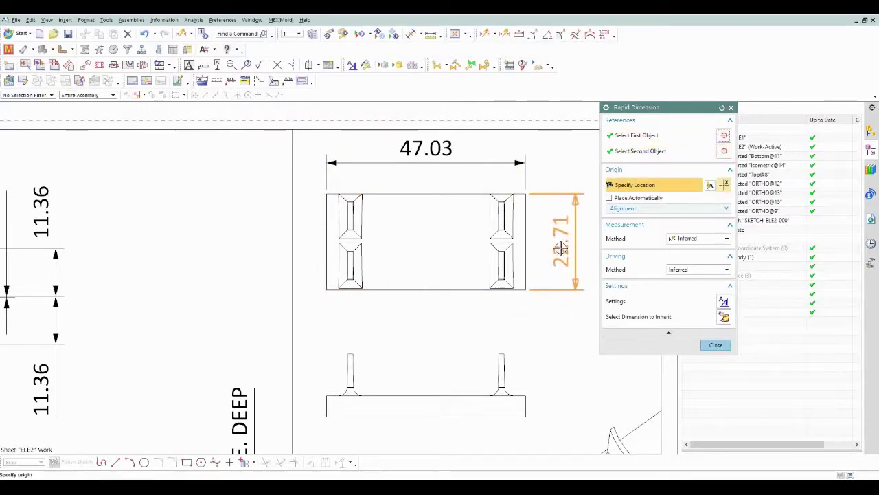
left_click(561, 246)
- Abandon a side-view dimension and nudge the small side view slightly right
scroll(456, 204, "down", 3)
scroll(541, 255, "up", 2)
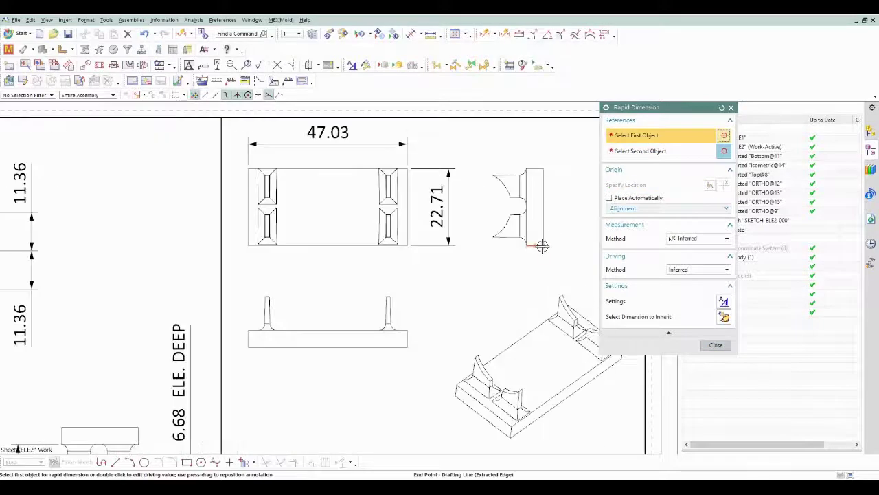
left_click(542, 245)
left_click(541, 168)
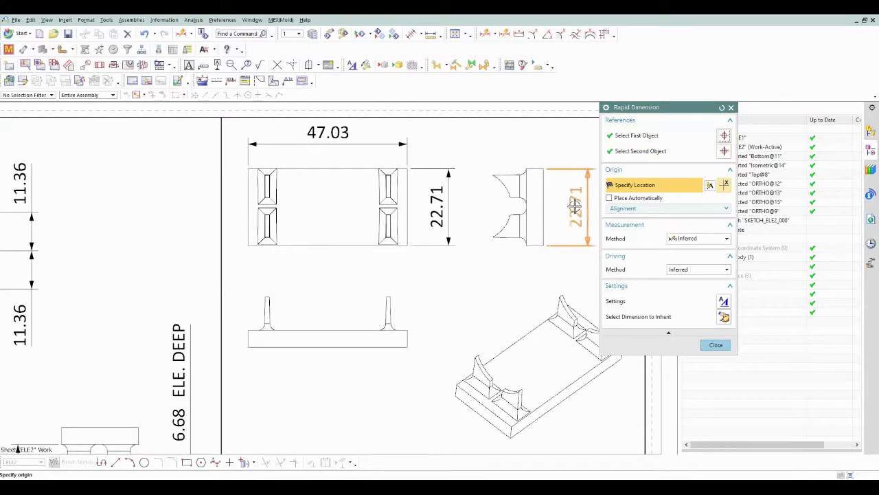
key("Escape")
scroll(540, 221, "up", 1)
scroll(485, 244, "down", 3)
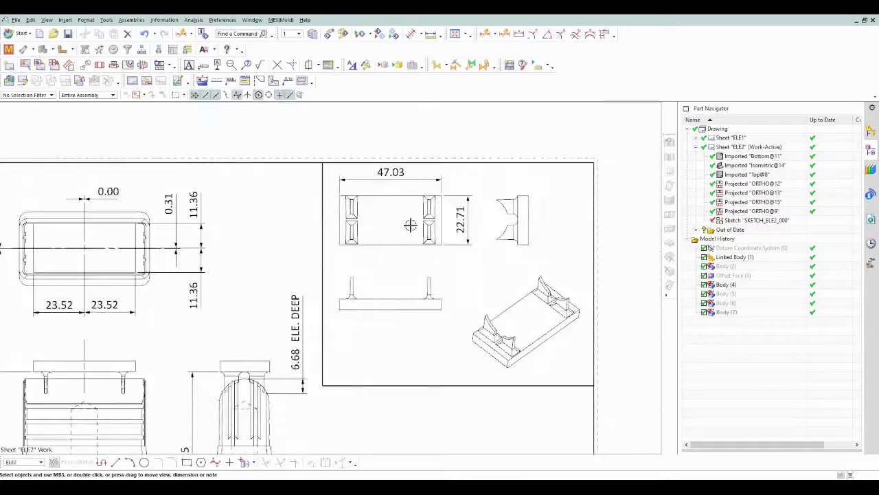
left_click_drag(540, 225, 554, 222)
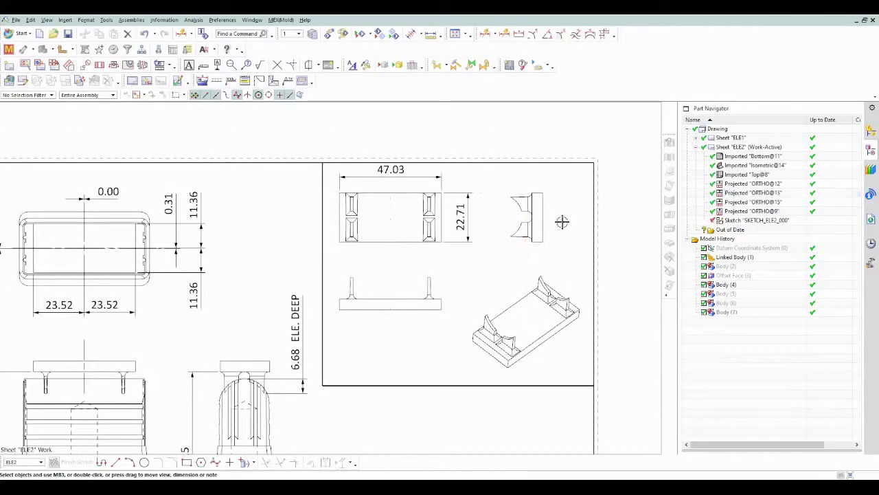
- Add the R10.31 radius on the side view's curved edge and a 2.78 distance
scroll(547, 226, "up", 4)
key("d")
left_click(526, 233)
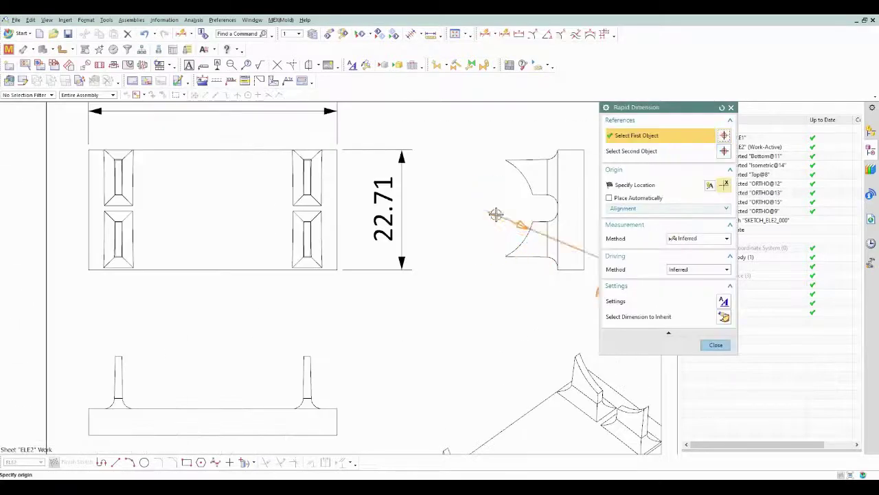
left_click(457, 161)
left_click(546, 196)
left_click(541, 198)
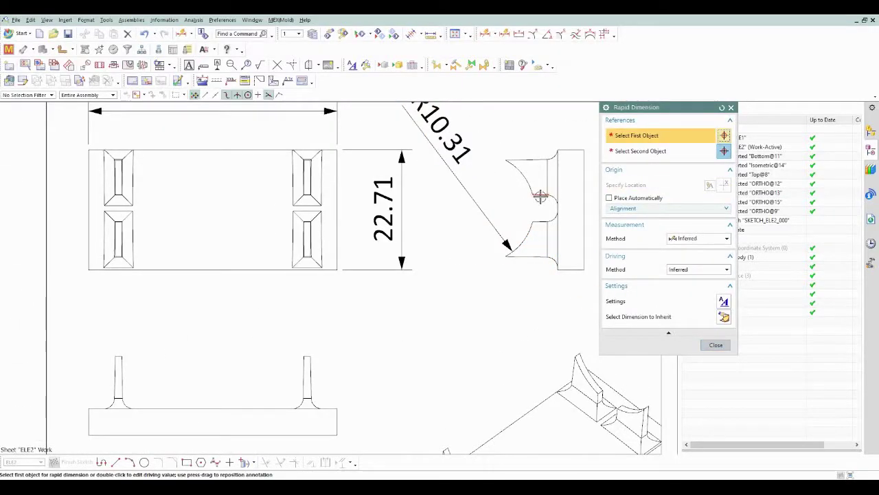
left_click(529, 220)
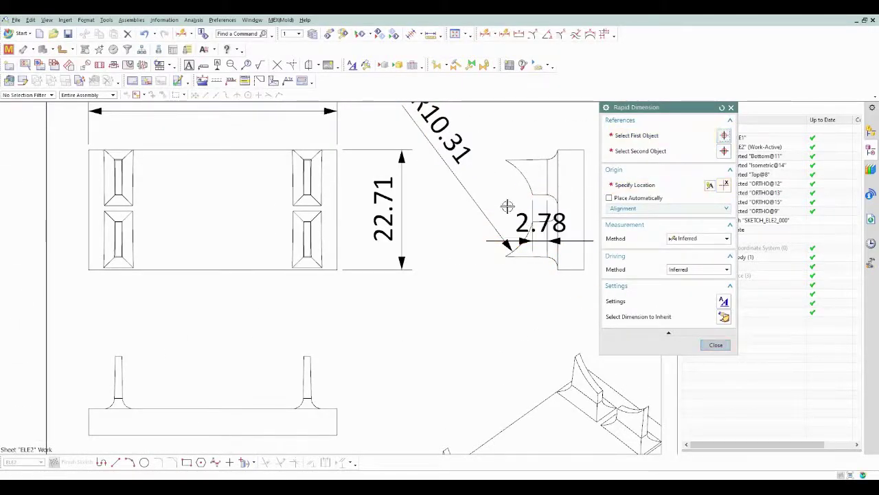
- Redefine the 2.78 dimension to measure vertically, placing it as 5.08
key("Escape")
double_click(540, 221)
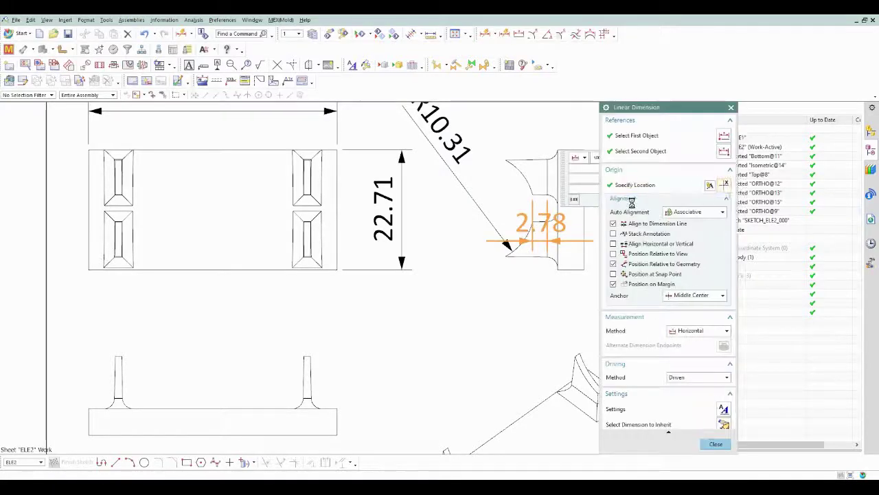
left_click(664, 158)
scroll(535, 227, "up", 4)
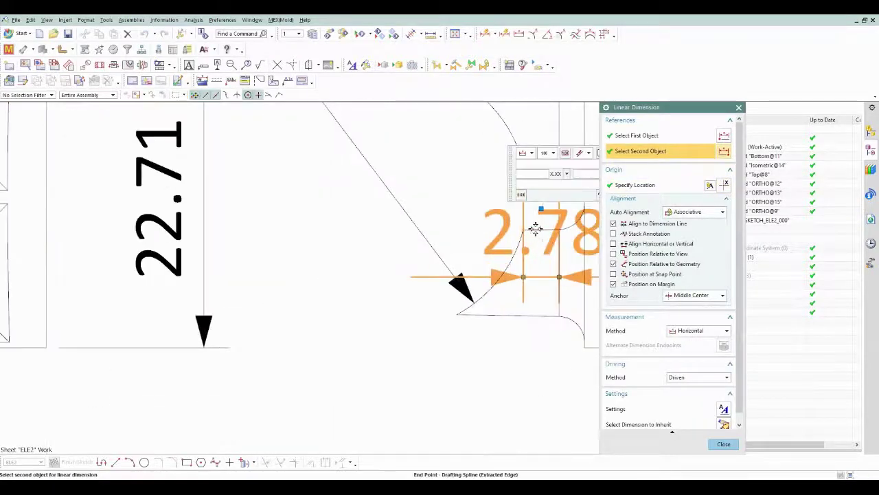
scroll(536, 228, "down", 1)
scroll(536, 228, "down", 2)
left_click(687, 331)
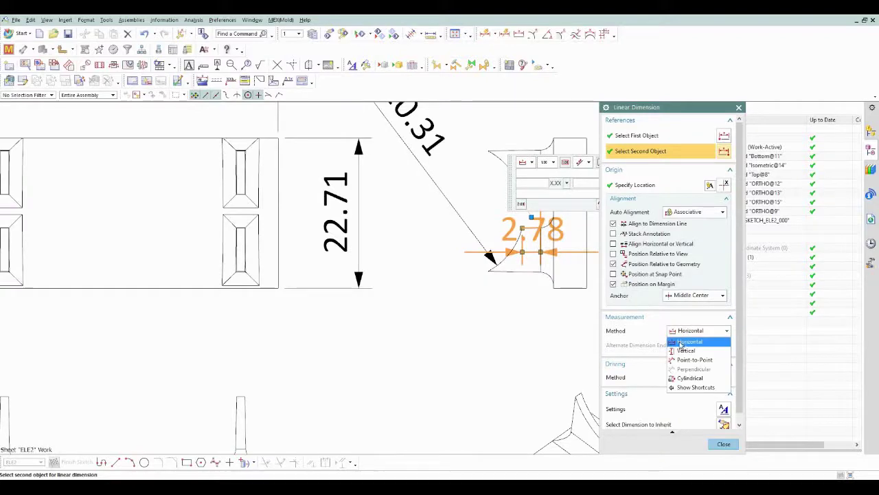
left_click(685, 350)
middle_click(536, 243)
scroll(406, 226, "down", 3)
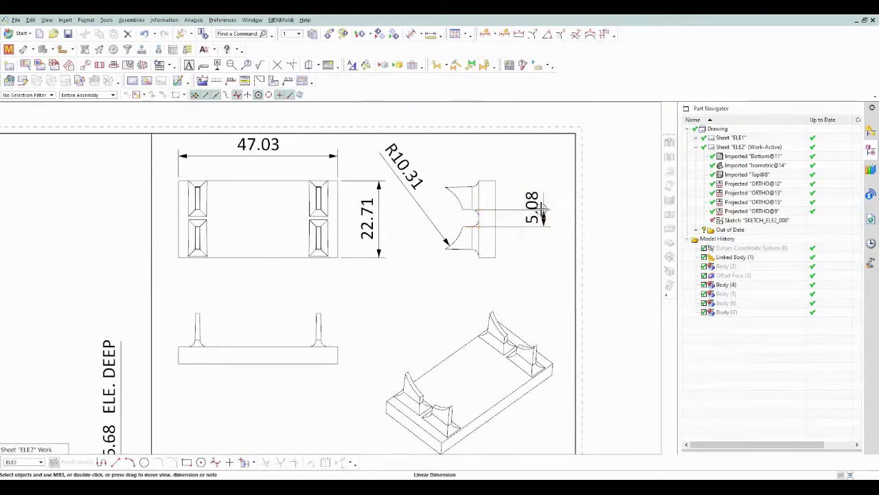
left_click(541, 209)
- Place a 5.03 dimension beside the side view's arc and end the command
scroll(481, 206, "up", 2)
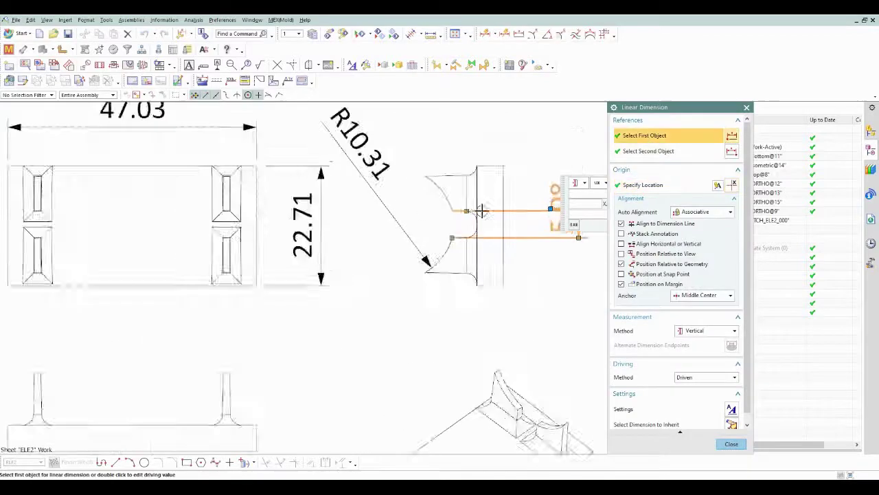
scroll(474, 220, "up", 4)
left_click(450, 255)
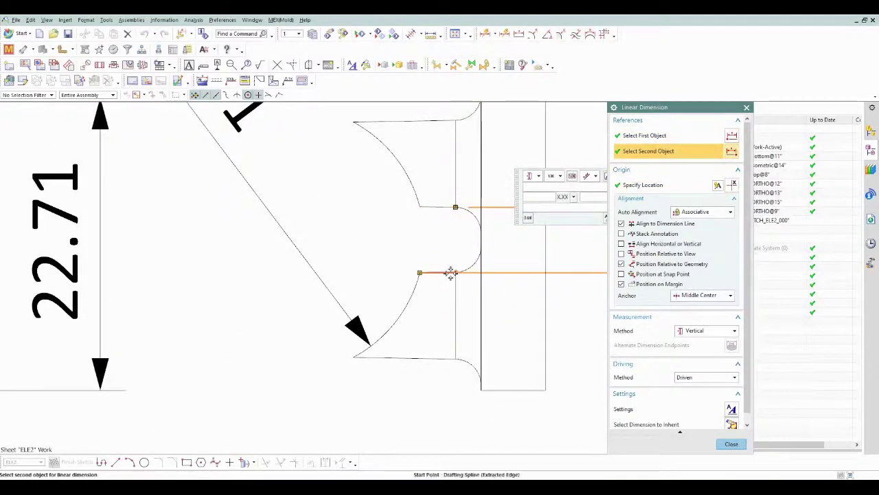
left_click(451, 245)
key("Escape")
scroll(447, 241, "down", 3)
scroll(520, 238, "down", 2)
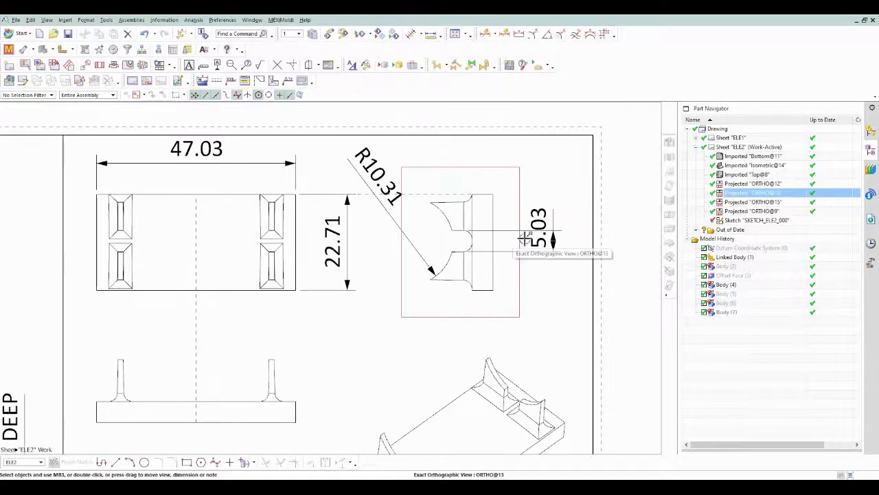
- Add the 9.90 width dimension below the part and the 5.15 dimension above it
key("d")
scroll(448, 283, "up", 1)
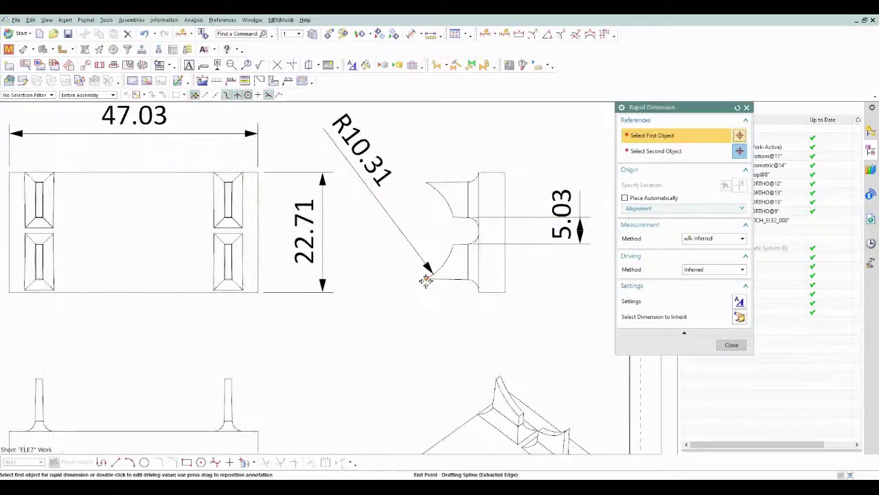
left_click(439, 265)
left_click(480, 292)
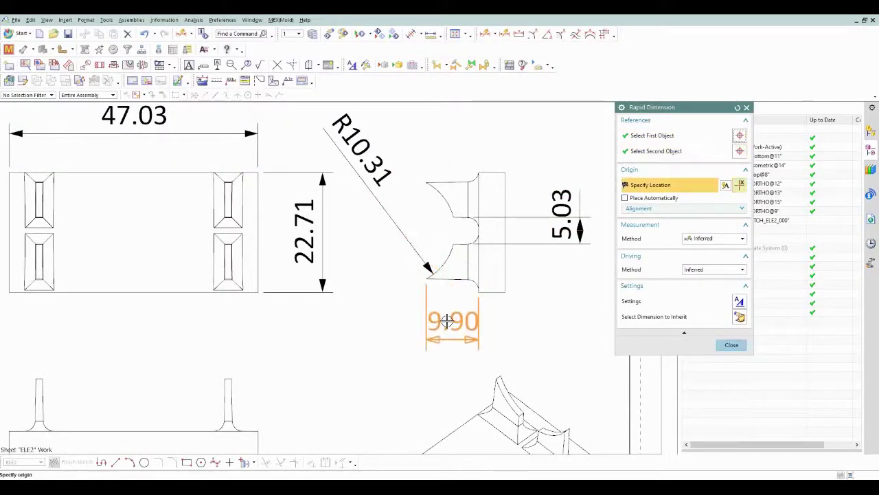
left_click(451, 327)
left_click_drag(451, 327, 378, 327)
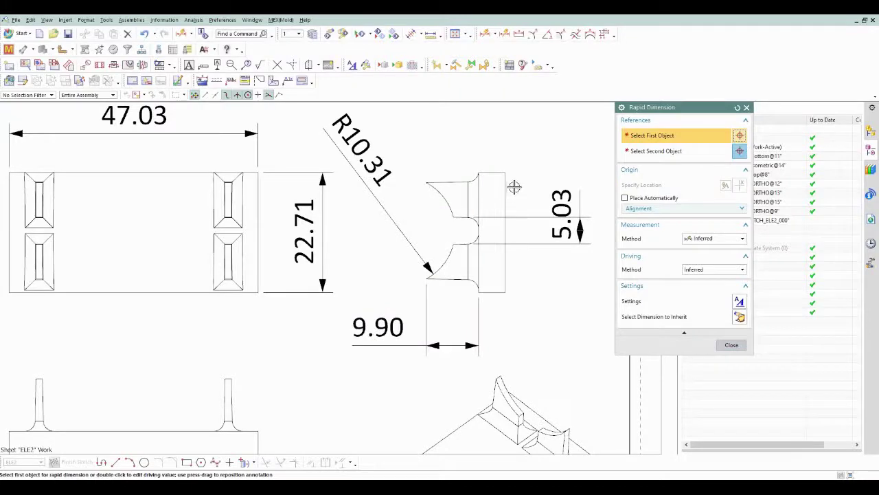
scroll(514, 187, "down", 6)
scroll(515, 187, "up", 1)
scroll(483, 201, "up", 4)
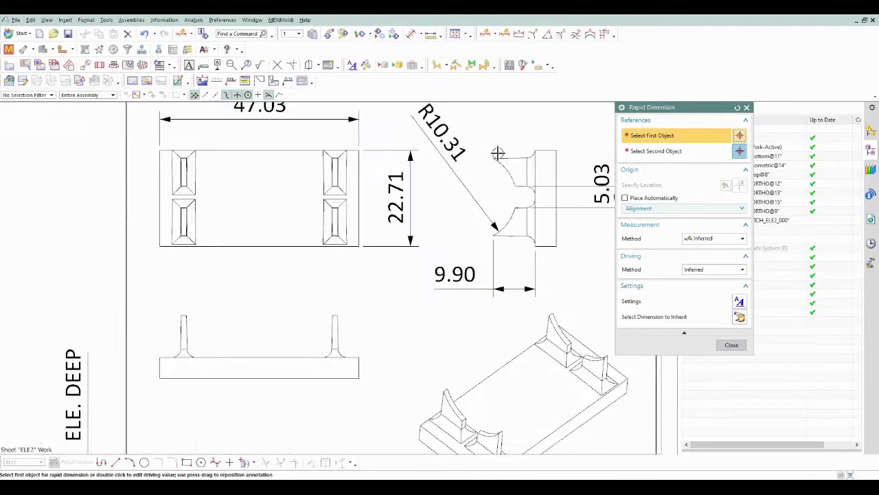
left_click(498, 165)
left_click(516, 187)
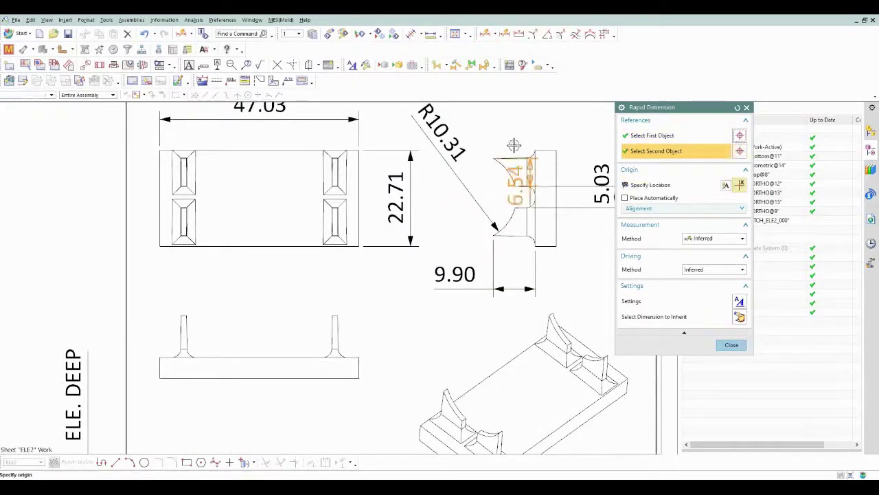
left_click(506, 111)
- Dimension the thin fin with its 1.24 width and vertical 9.90 height
scroll(507, 199, "down", 3)
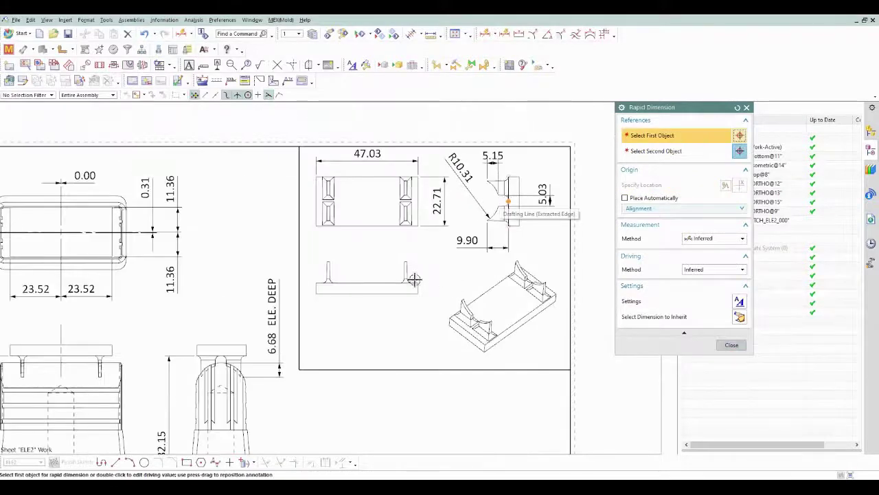
scroll(353, 280, "up", 3)
left_click(309, 239)
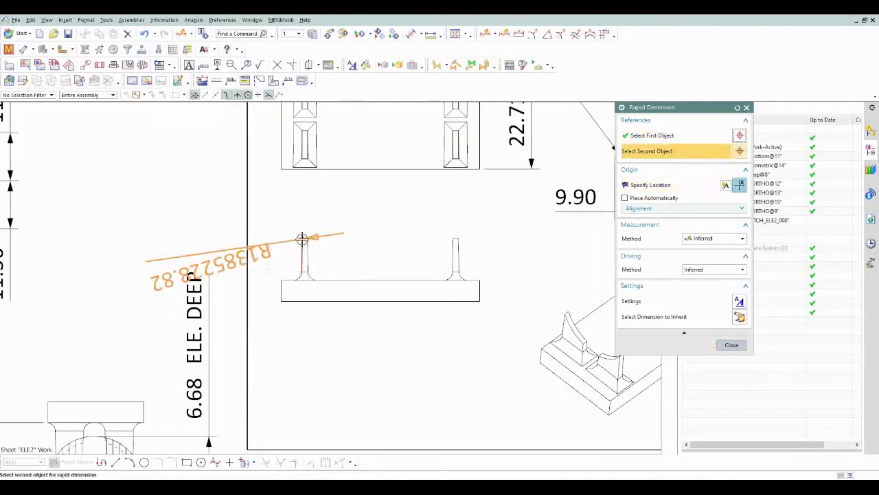
left_click(304, 238)
left_click(355, 206)
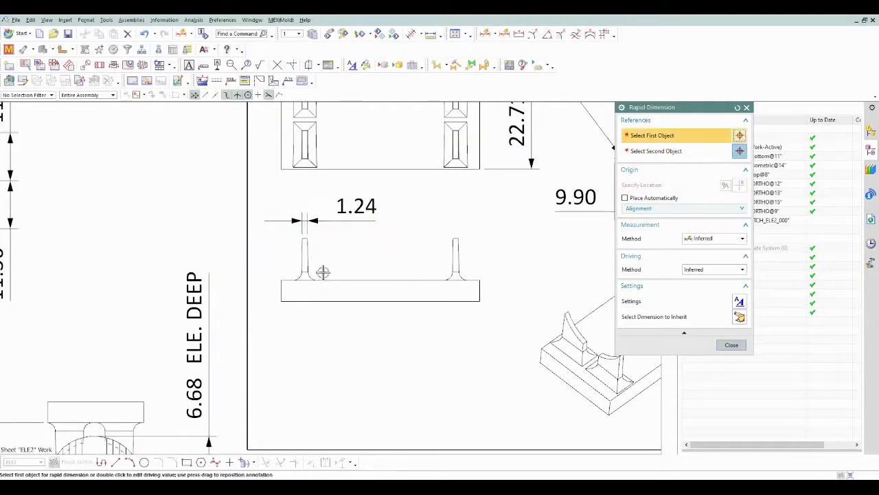
scroll(311, 239, "up", 2)
left_click(305, 238)
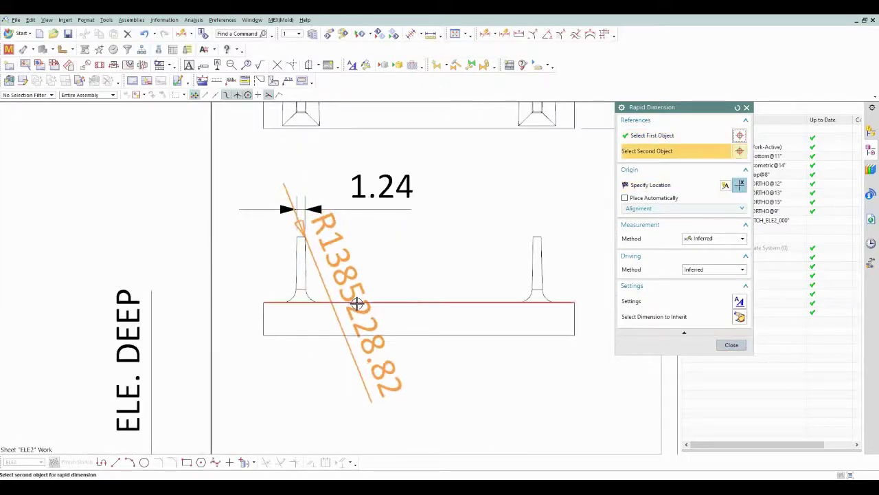
left_click(355, 302)
left_click(421, 265)
scroll(421, 265, "down", 2)
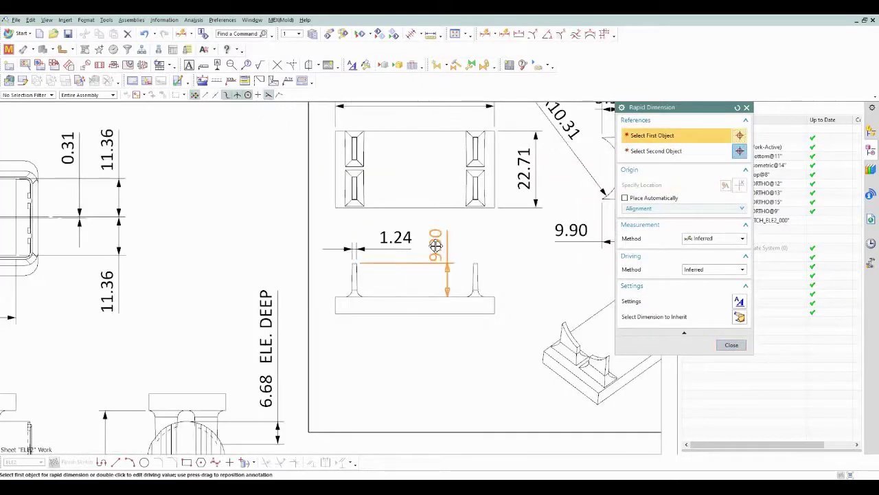
left_click_drag(436, 245, 419, 236)
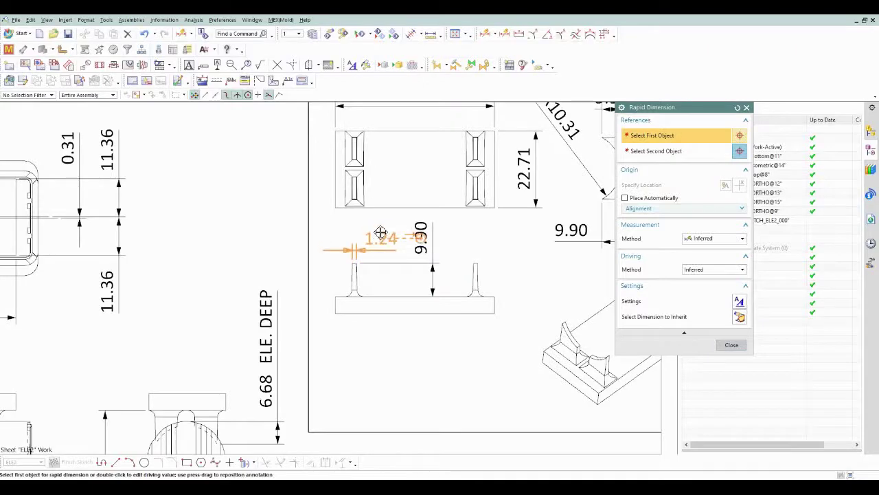
- Add the 34.47 dimension between the pocket edges in the top view, then exit dimensioning
scroll(409, 276, "down", 2)
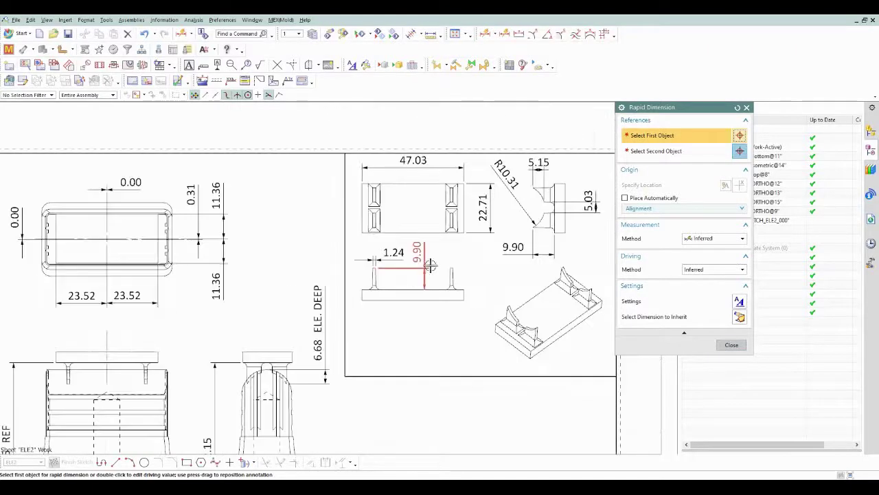
scroll(430, 266, "up", 1)
scroll(379, 190, "up", 3)
scroll(354, 199, "down", 4)
scroll(336, 220, "up", 1)
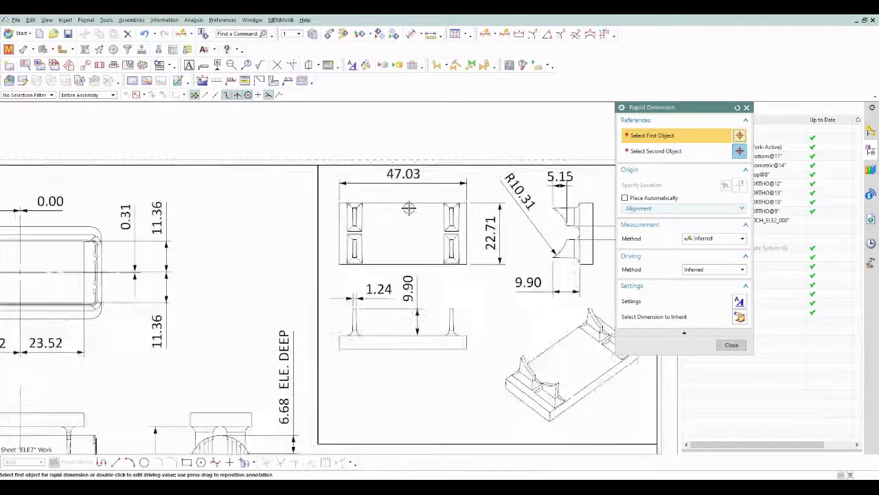
scroll(408, 208, "down", 2)
scroll(391, 213, "up", 2)
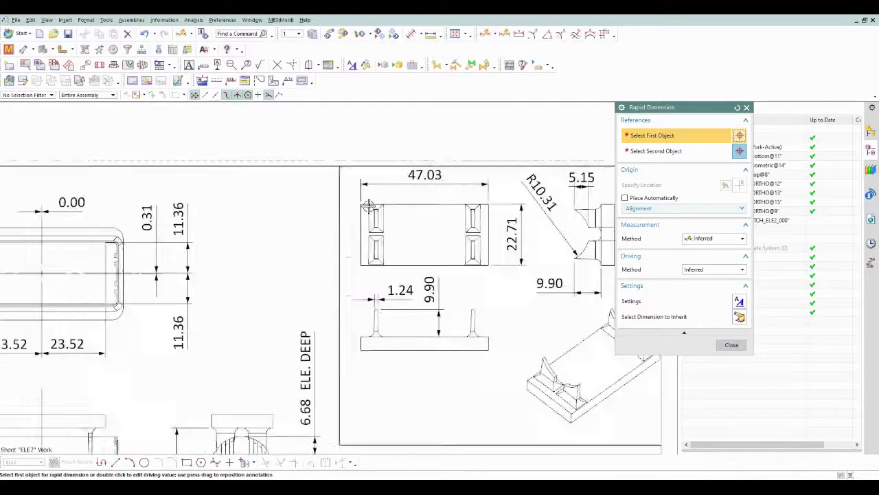
scroll(391, 214, "up", 3)
left_click(349, 237)
scroll(494, 237, "down", 1)
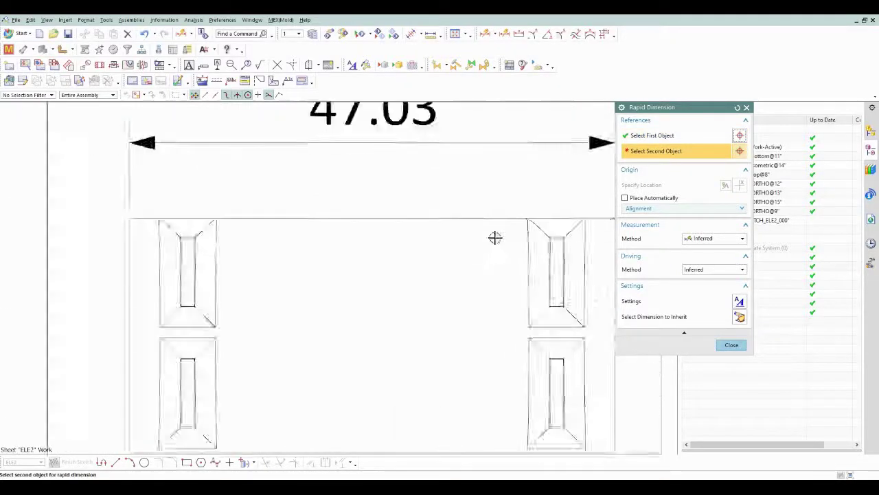
scroll(568, 233, "up", 2)
left_click(560, 236)
scroll(560, 236, "down", 3)
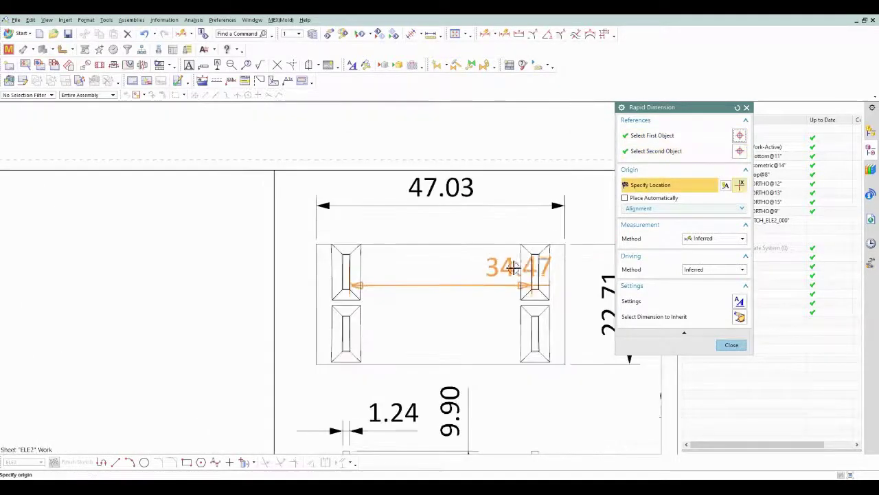
scroll(454, 220, "up", 1)
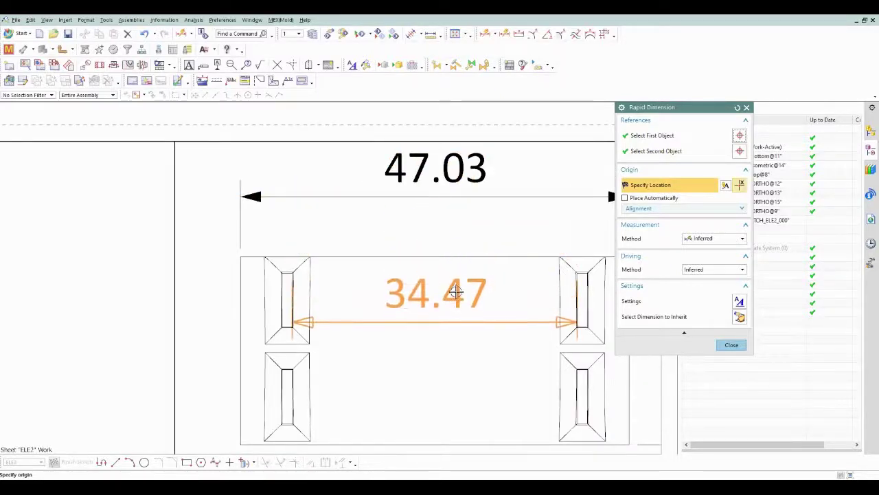
left_click(428, 289)
scroll(422, 248, "down", 3)
scroll(420, 213, "down", 3)
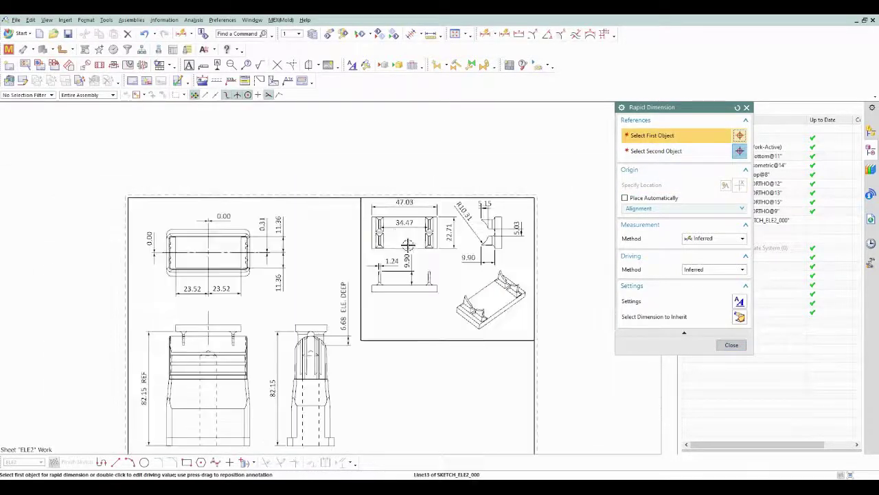
scroll(413, 309, "up", 2)
scroll(416, 311, "up", 4)
key("Escape")
scroll(430, 193, "down", 3)
- Undo and redo recent edits to restore the right-view dimensions' moved positions
scroll(429, 193, "down", 2)
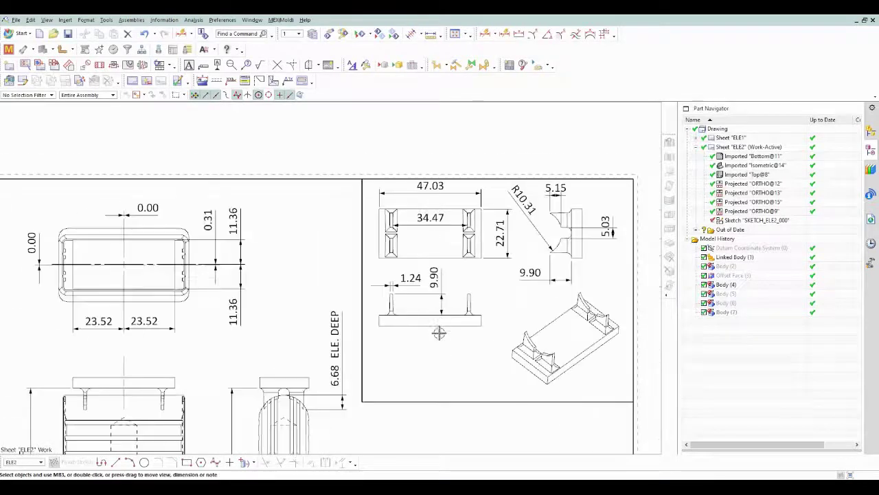
key("ctrl+z")
key("ctrl+y")
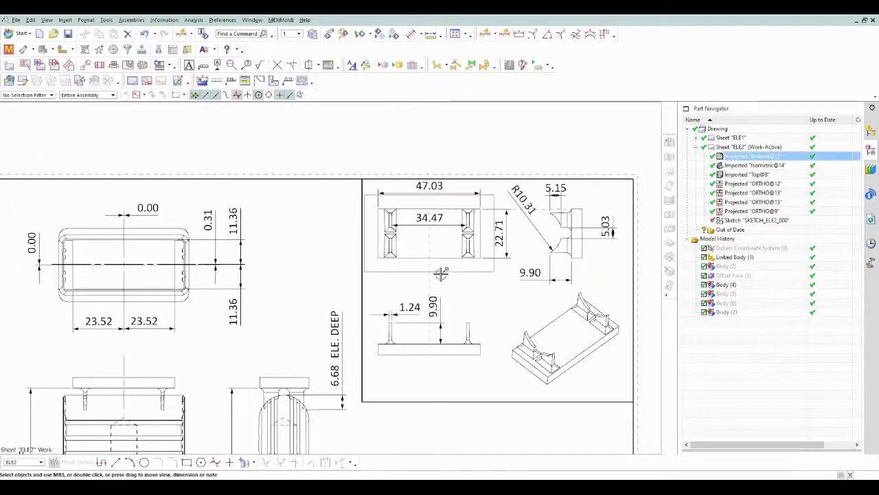
key("ctrl+z")
key("ctrl+z")
key("ctrl+y")
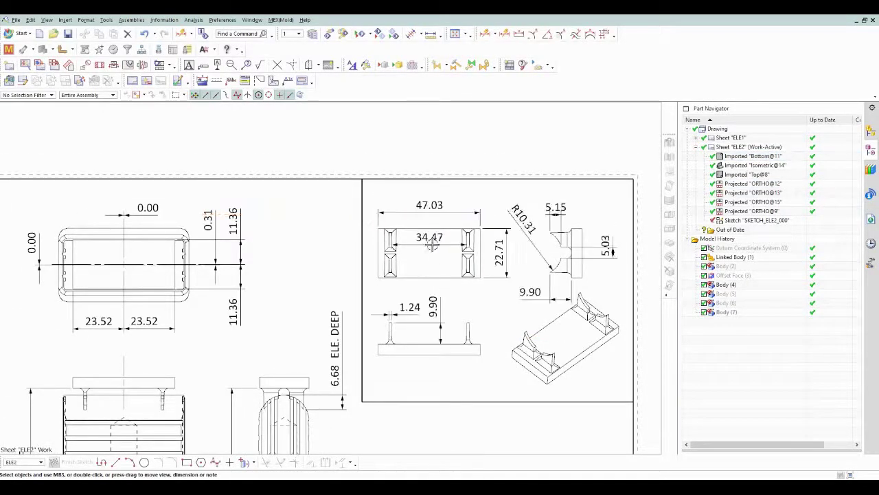
key("ctrl+y")
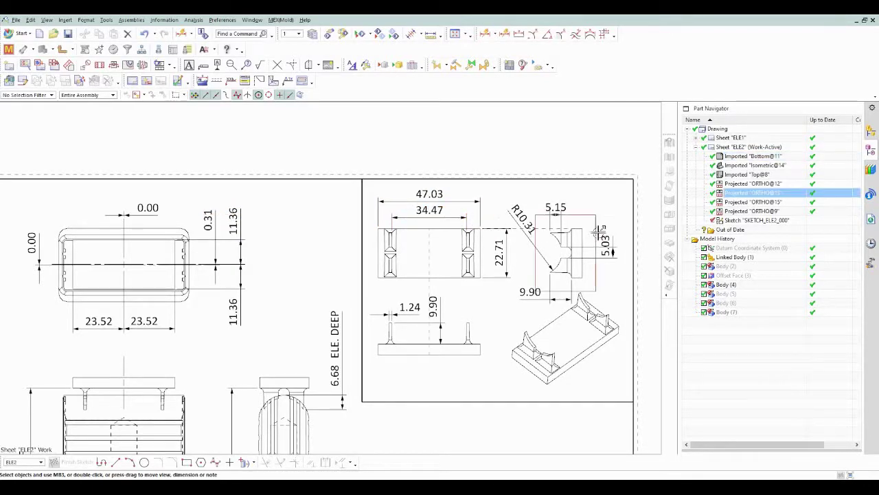
- Move R10.31 closer to the arc, 5.03 above it, and shift the isometric view
scroll(550, 216, "up", 2)
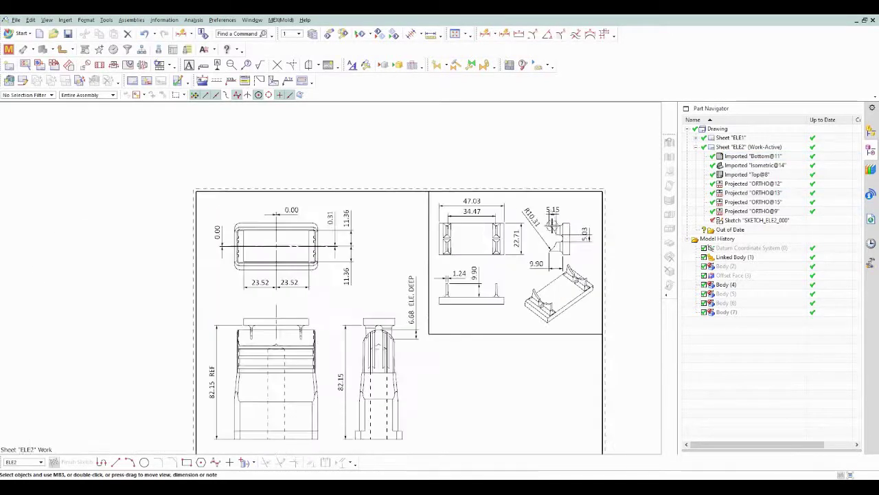
scroll(552, 223, "down", 2)
mouse_move(506, 188)
left_mouse_down()
mouse_move(511, 206)
mouse_move(509, 199)
left_mouse_up()
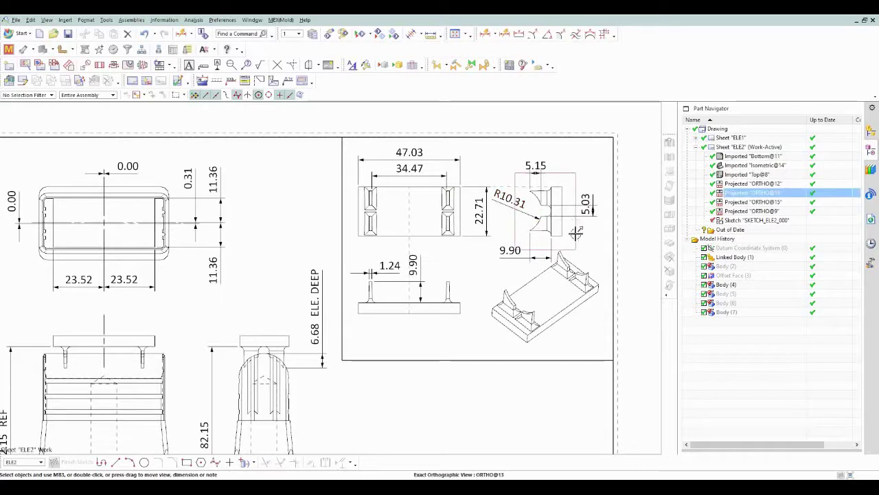
left_click_drag(585, 204, 565, 172)
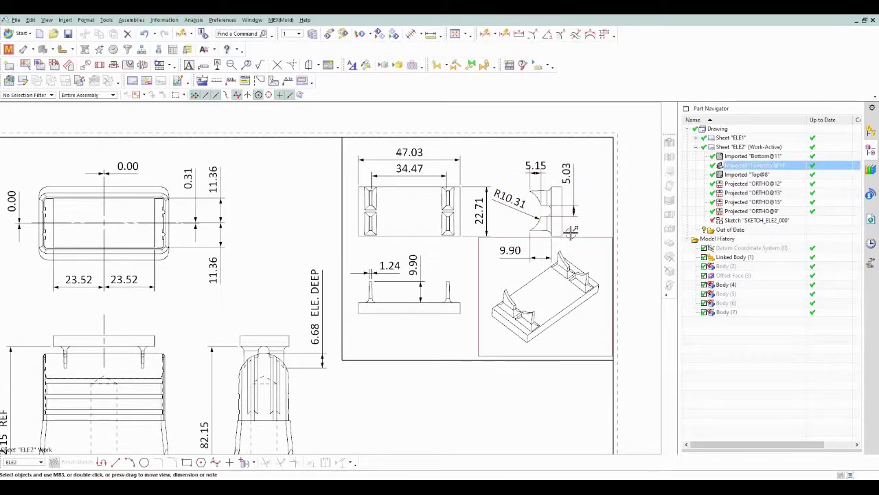
left_click_drag(572, 232, 588, 227)
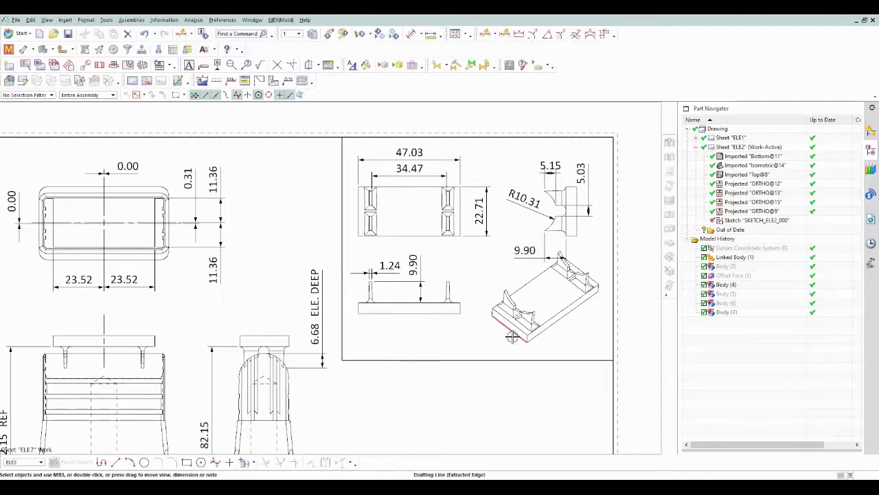
scroll(512, 344, "down", 3)
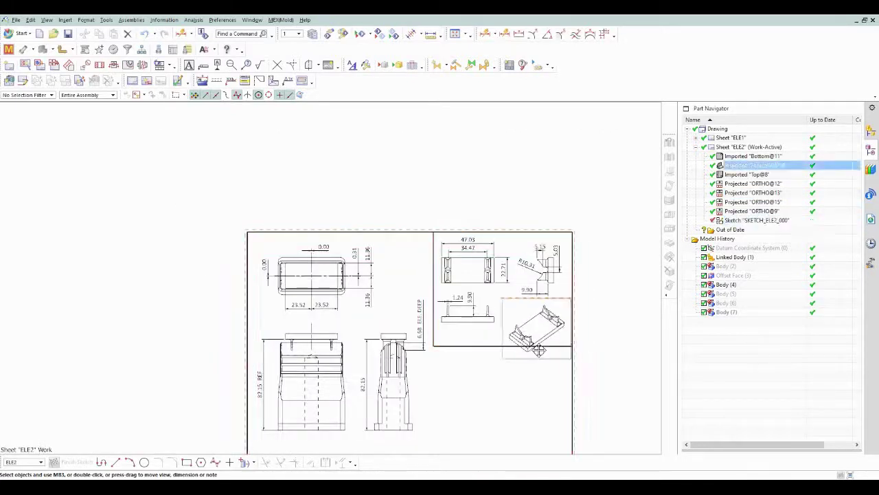
scroll(538, 219, "down", 1)
scroll(515, 264, "up", 2)
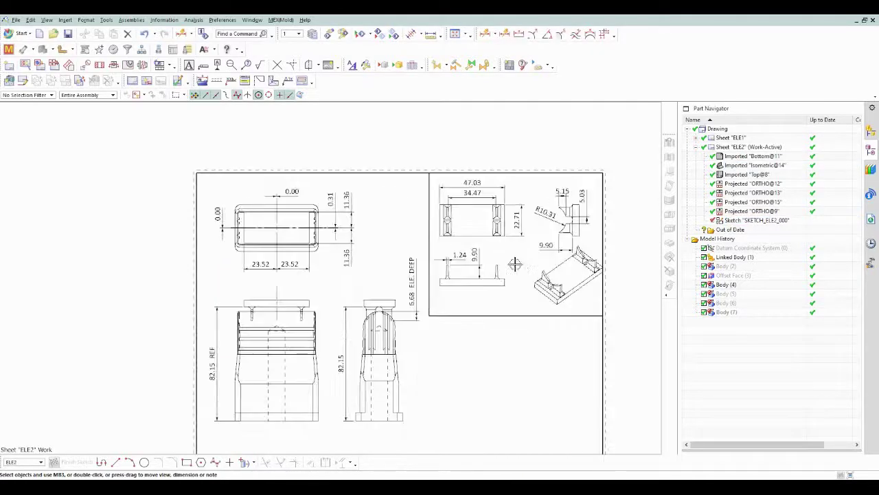
- Replace the old note text and place 'ELECTRODE DRAWING' under the upper-right views
left_click(191, 65)
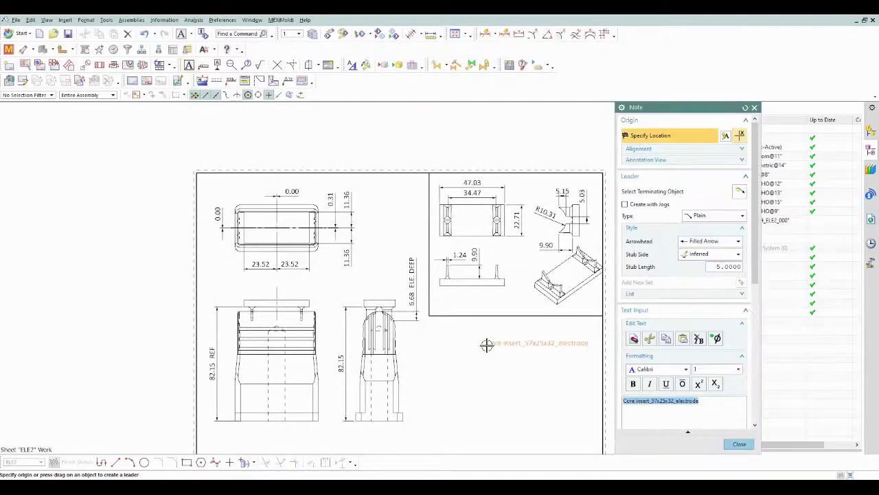
right_click(676, 405)
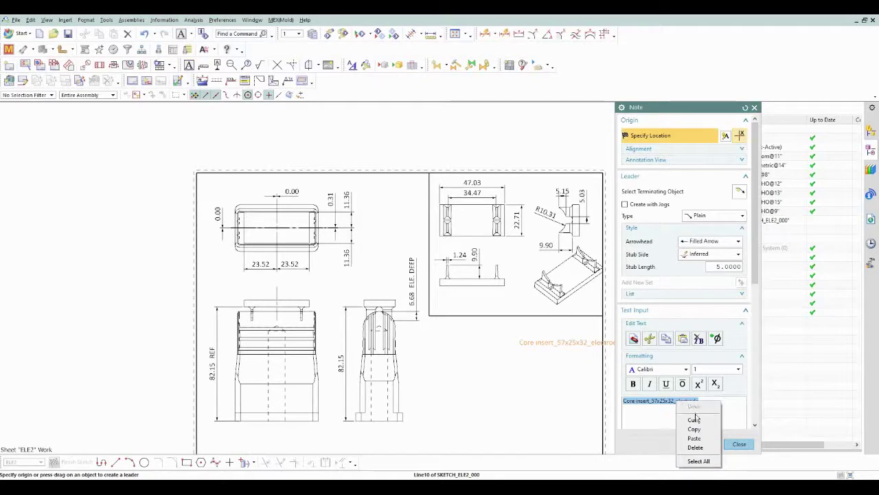
left_click(696, 419)
type("ELEC")
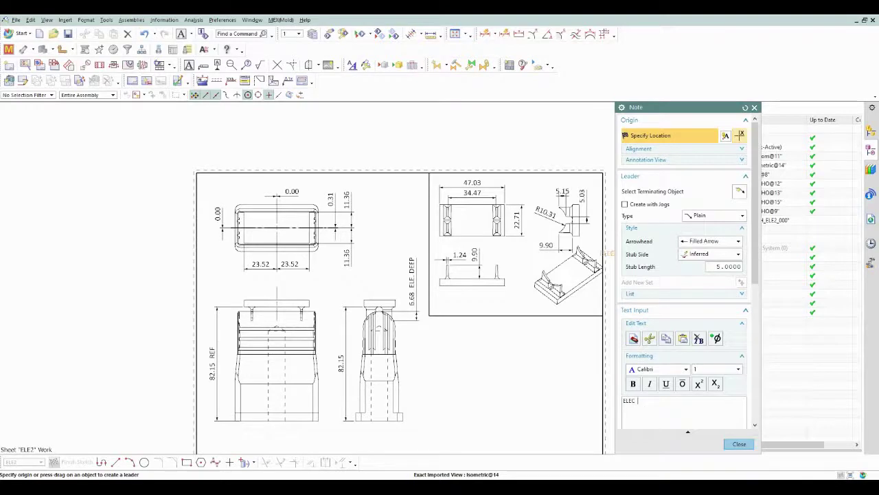
type("TRODE DRAWING")
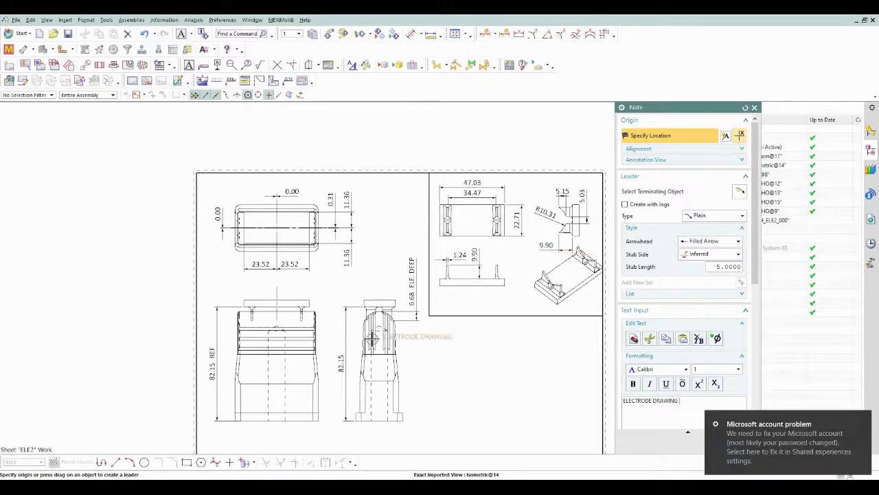
left_click(449, 308)
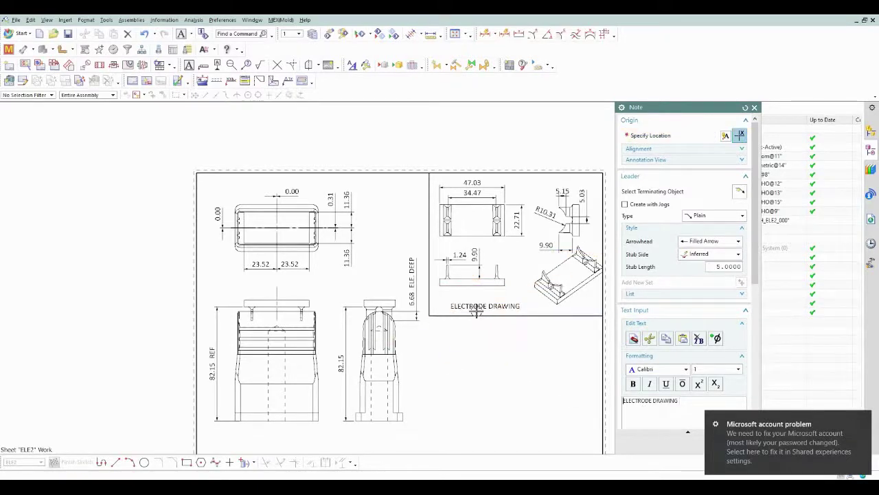
- Place the 'SPARKING SETUP DRAWING' title along the sheet's bottom
scroll(450, 240, "down", 2)
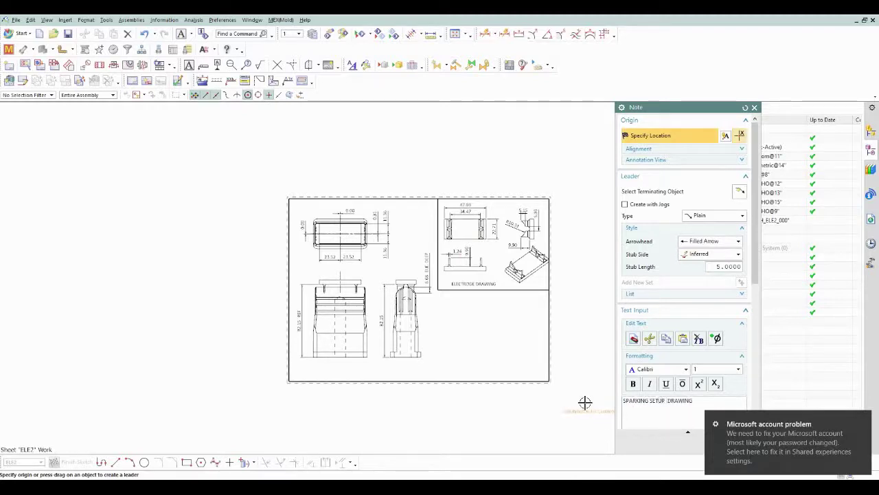
left_click(324, 373)
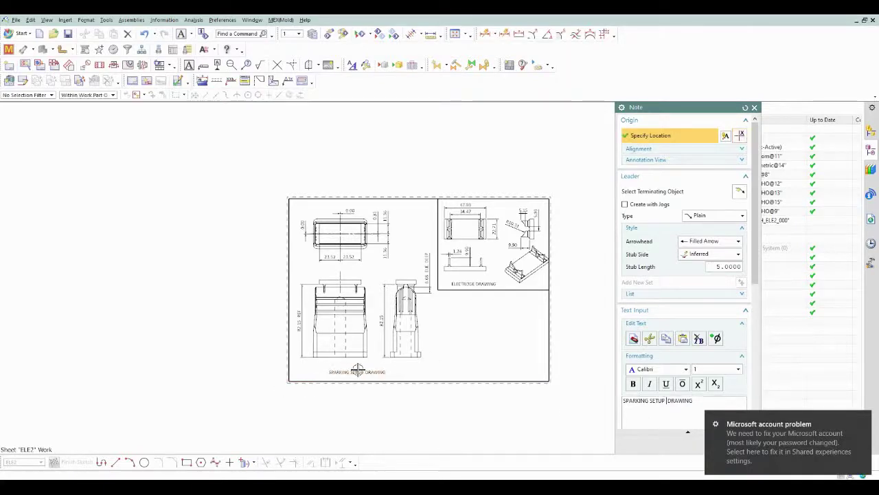
key("Escape")
right_click(448, 341)
- Start a new note with the first line 'PART NAME - CORE INSERT'
left_click(474, 357)
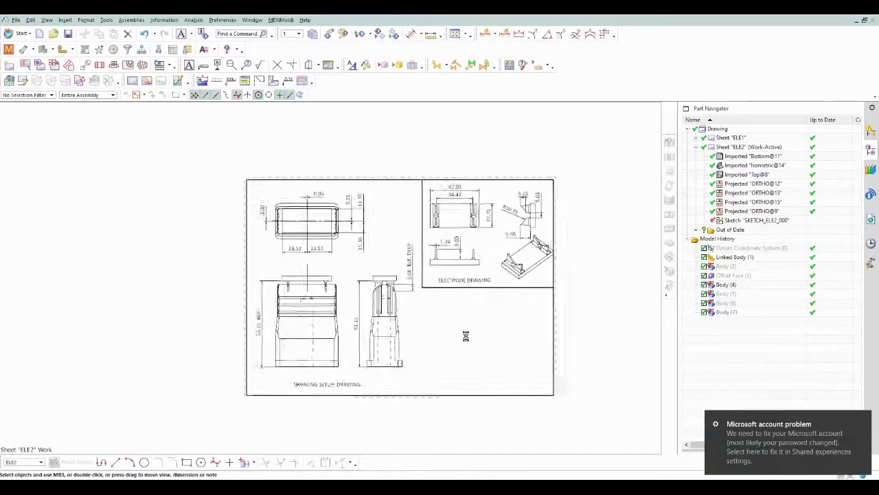
key("F4")
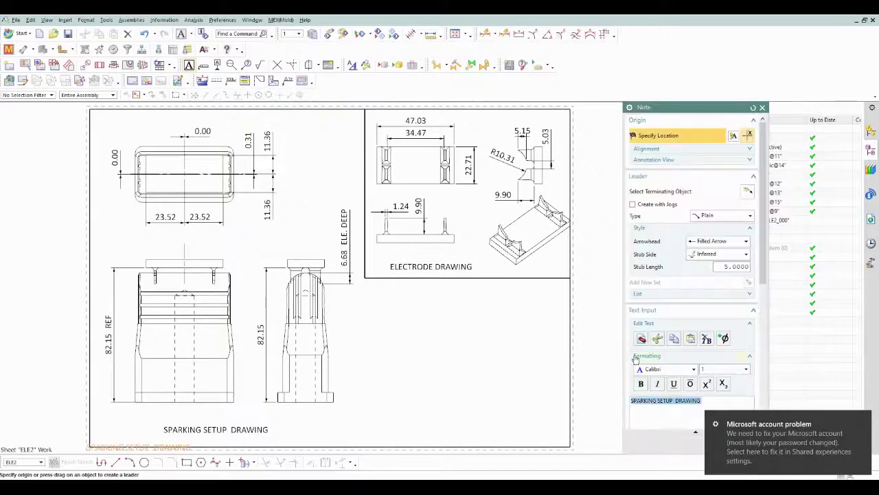
left_click(861, 421)
left_click(707, 404)
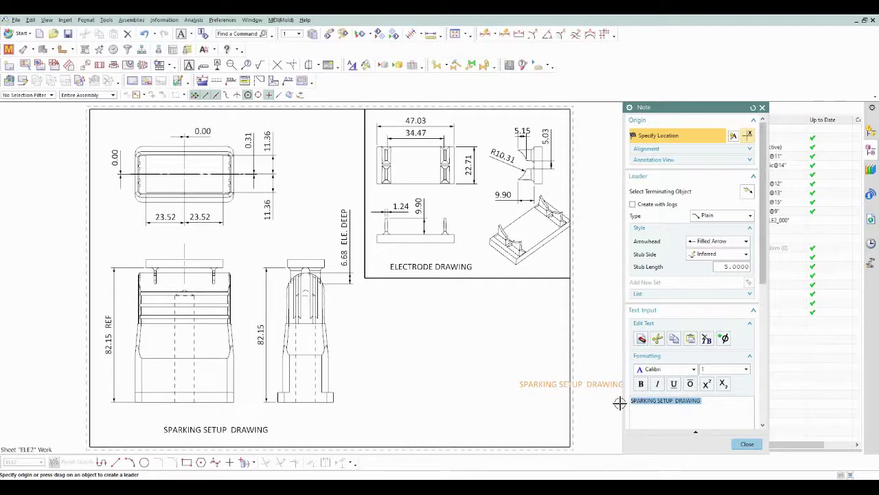
type("PART N")
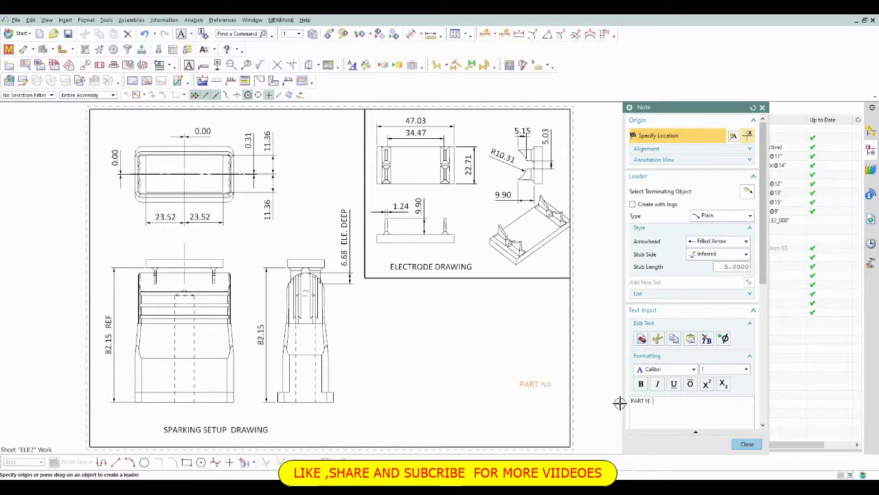
type("AME - C")
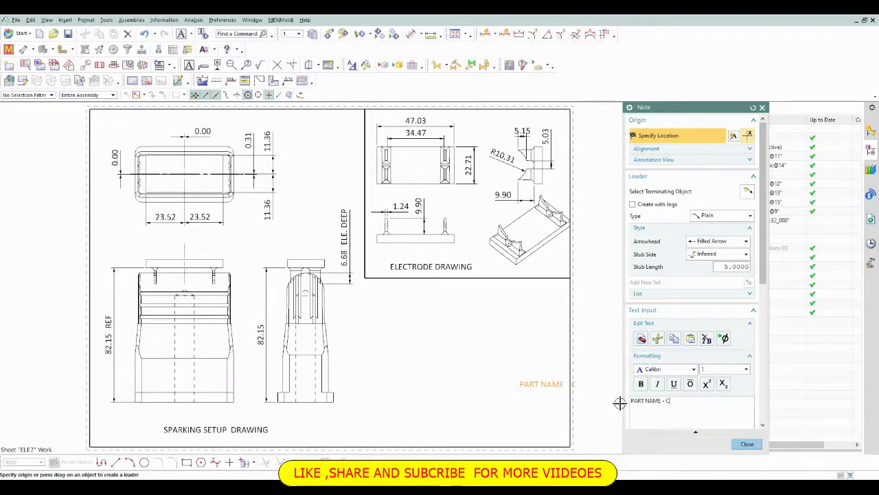
type("ORE INS RT")
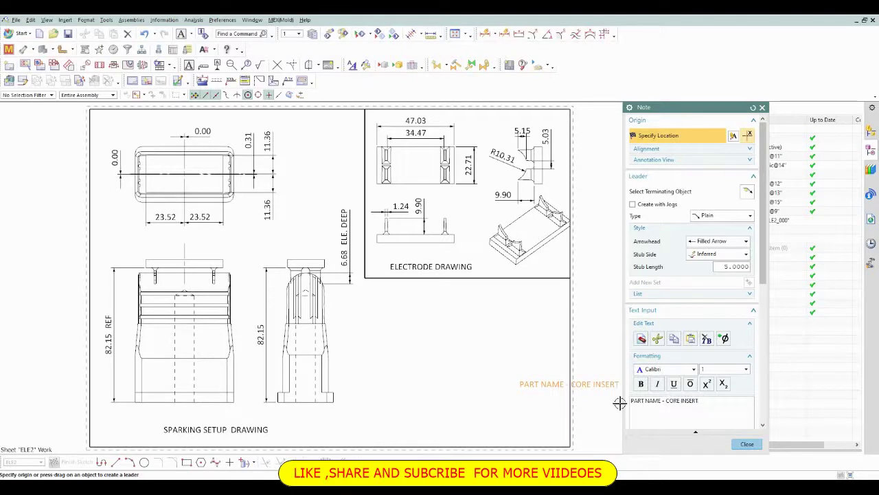
- Add lines 'ELCTRODE NO - 2', 'SPARK GAP - 0.07/SIDE', 'QTY 1' and place the note lower right
key("Return")
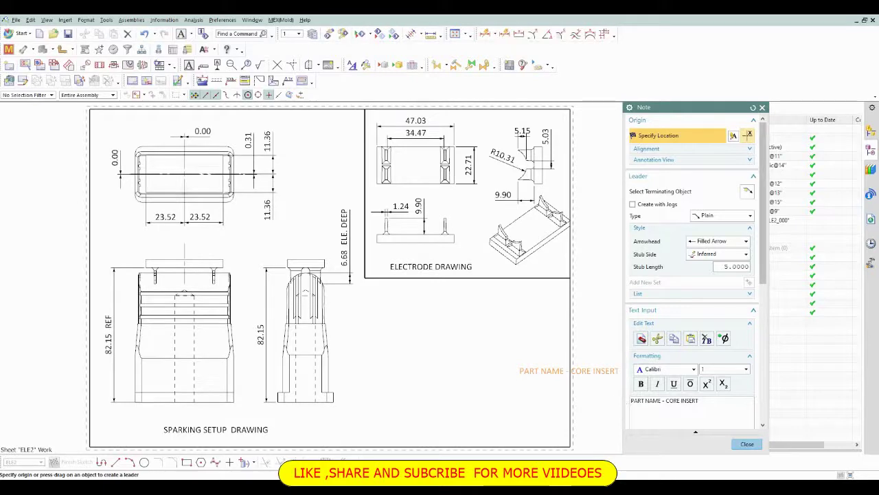
type("ELCTRO")
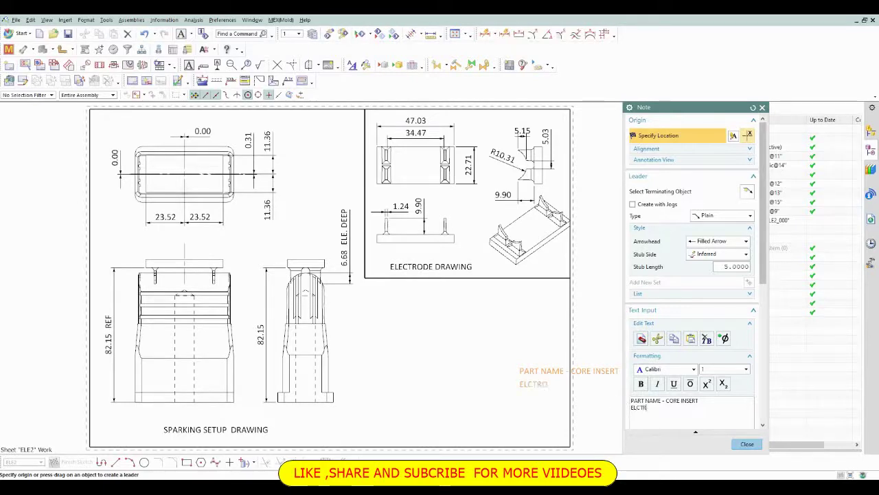
type("DE NO - 2")
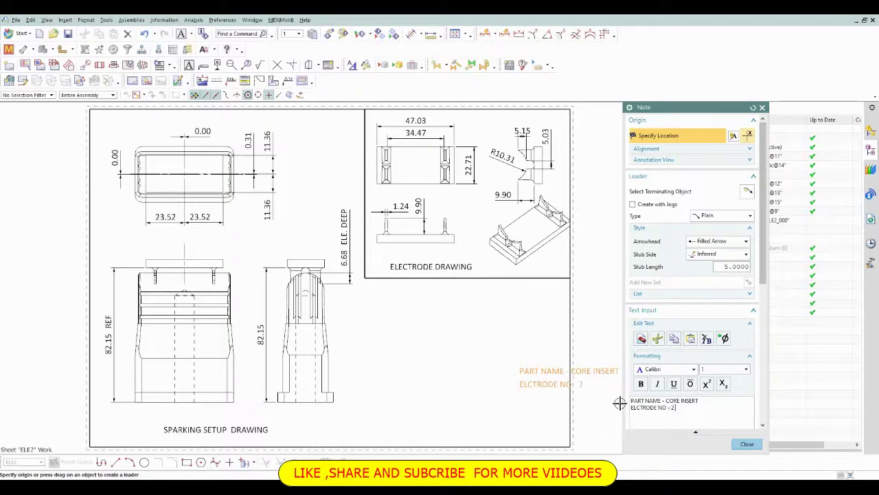
key("Return")
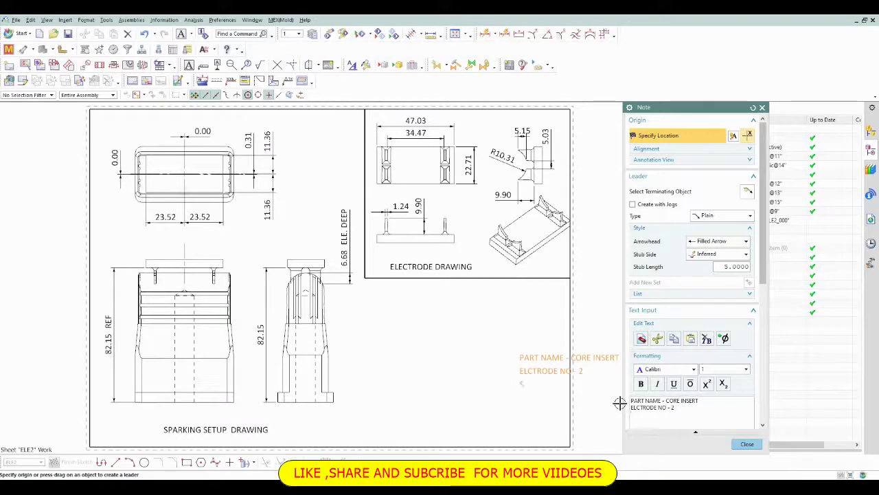
type("SPARK")
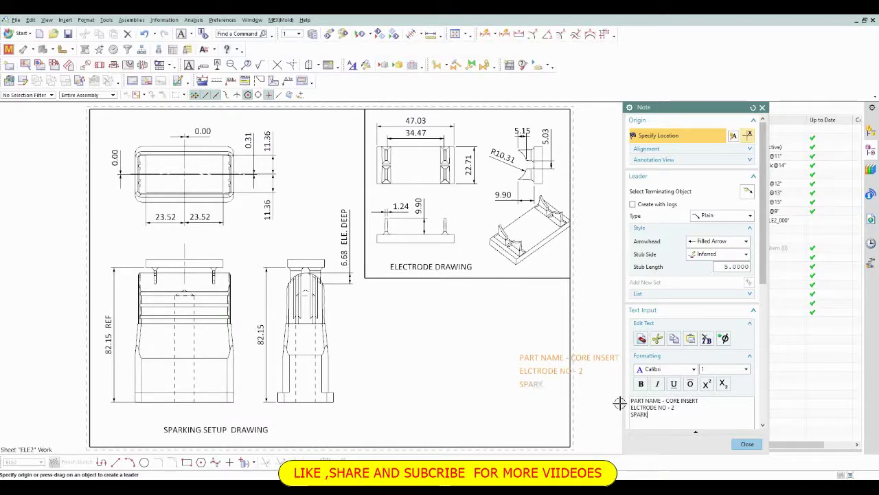
type(" GAP - ")
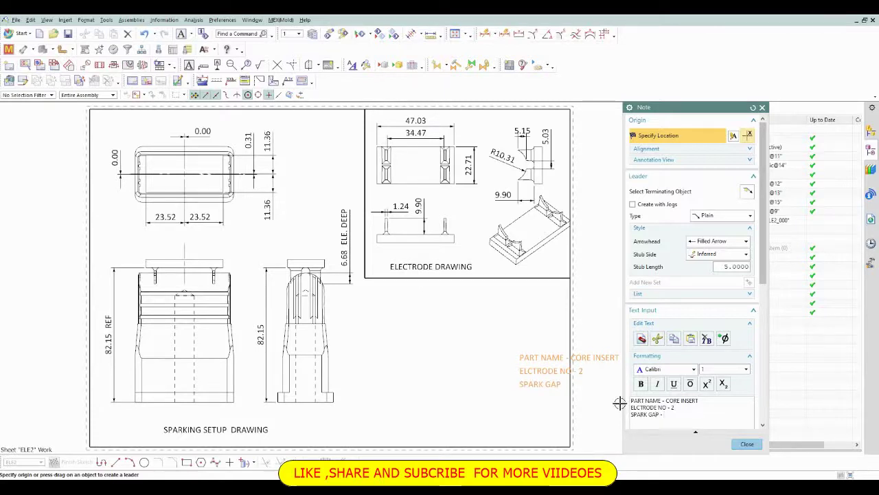
type("0.07/")
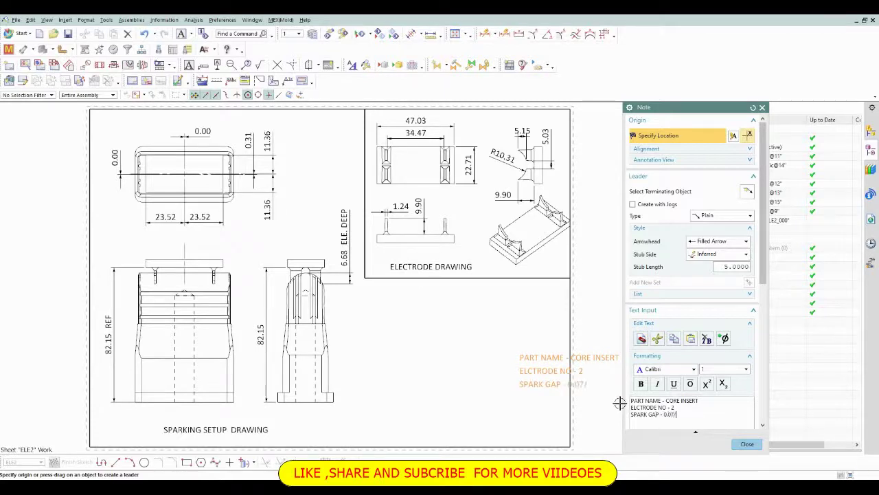
type("SIDE")
key("Return")
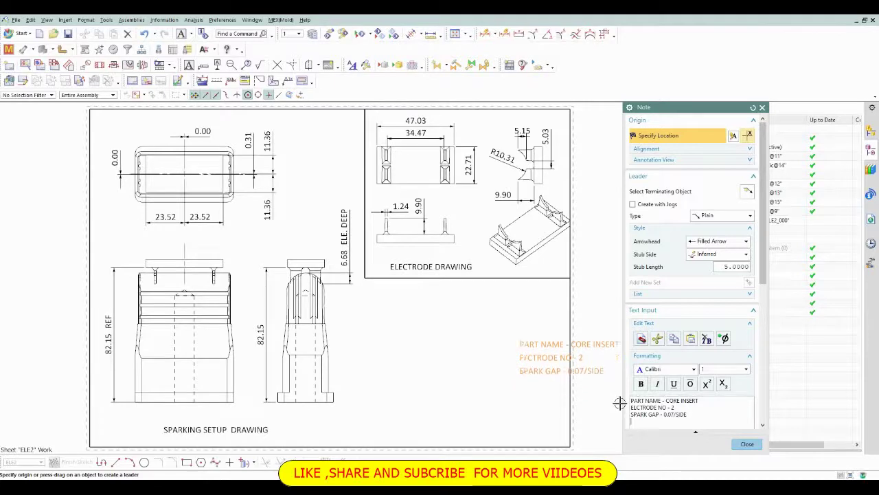
type("QTY 1")
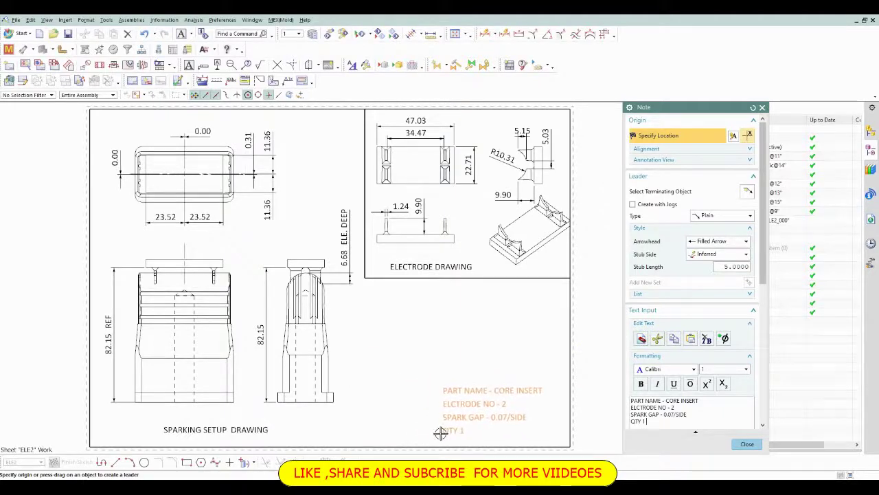
left_click(429, 430)
key("Escape")
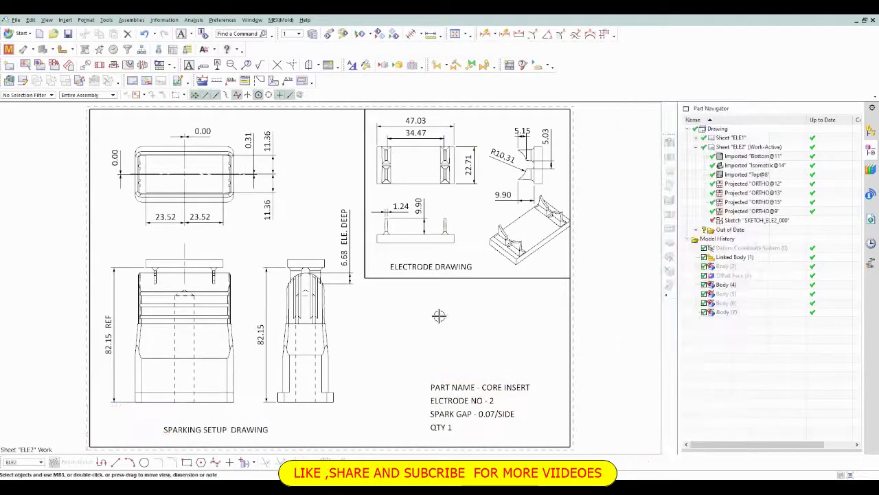
- Save the part file containing the completed ELE2 sheet
scroll(439, 316, "down", 1)
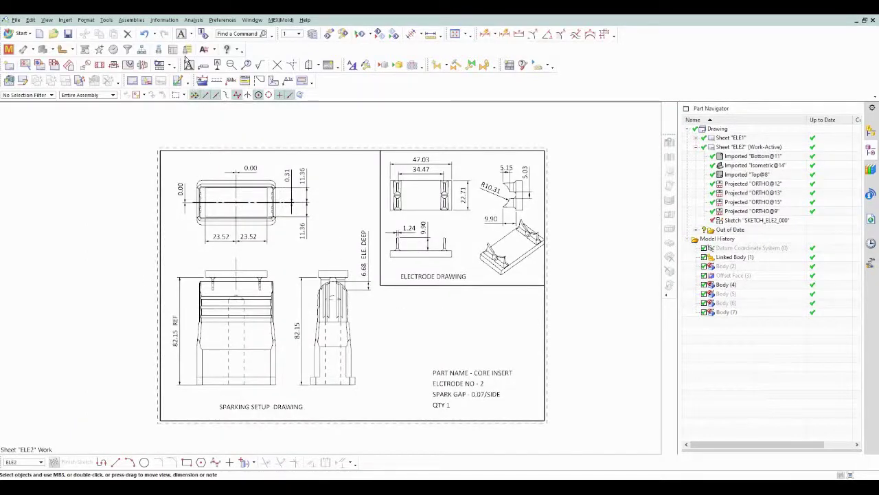
left_click(67, 34)
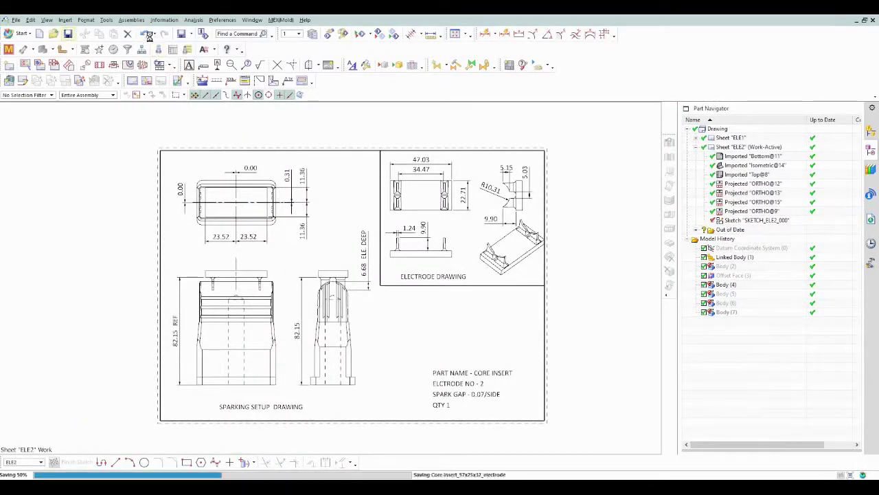
left_click(189, 66)
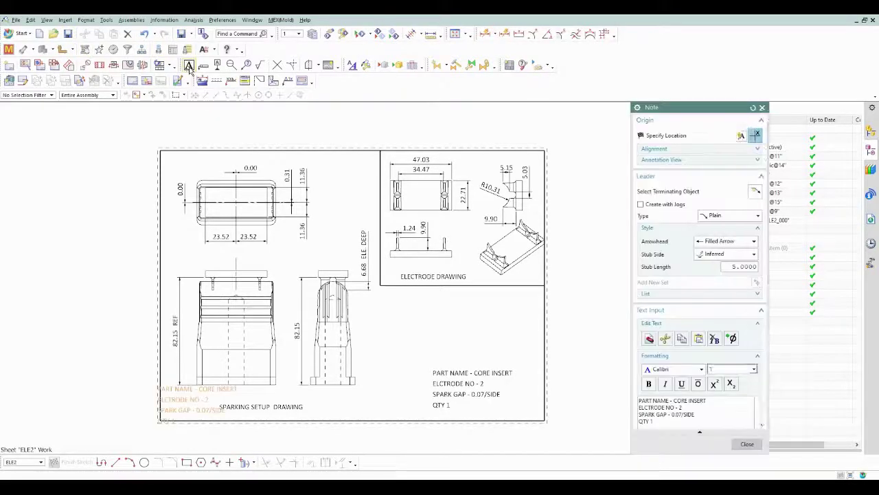
key("Escape")
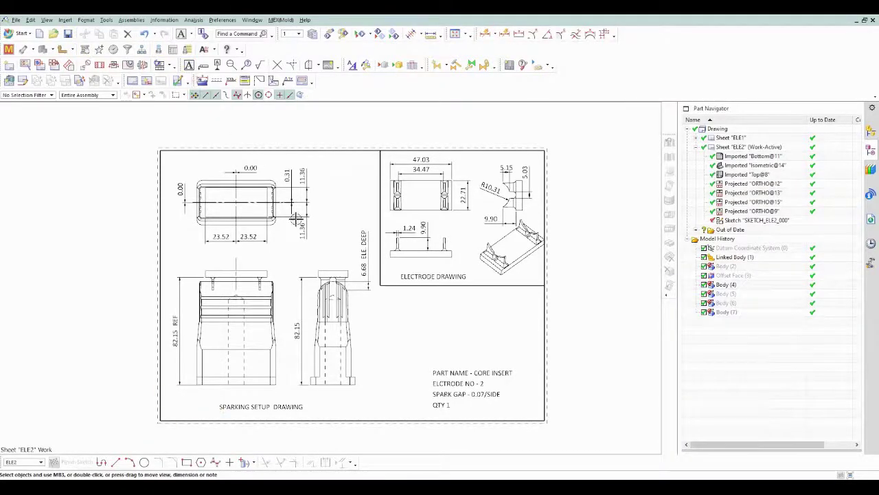
- Draw a sketch rectangle from the sheet's lower-right corner to above-left of the part info note
left_click(187, 461)
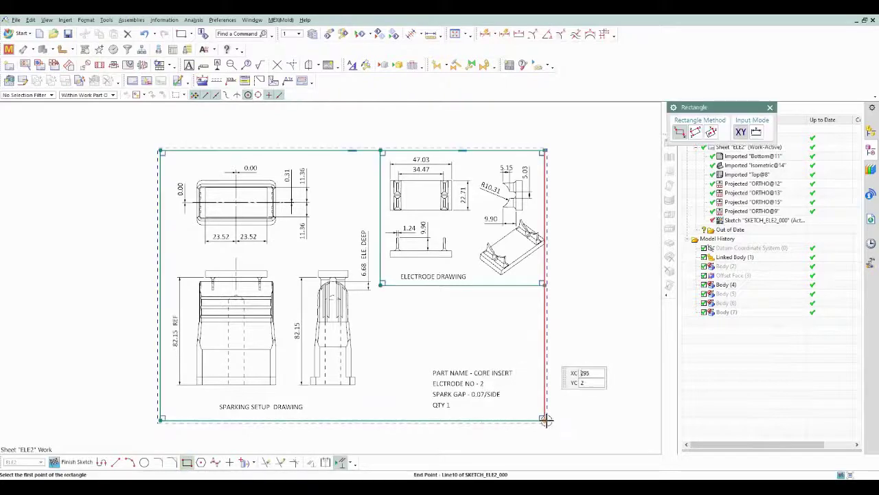
left_click(546, 419)
left_click(420, 362)
key("Escape")
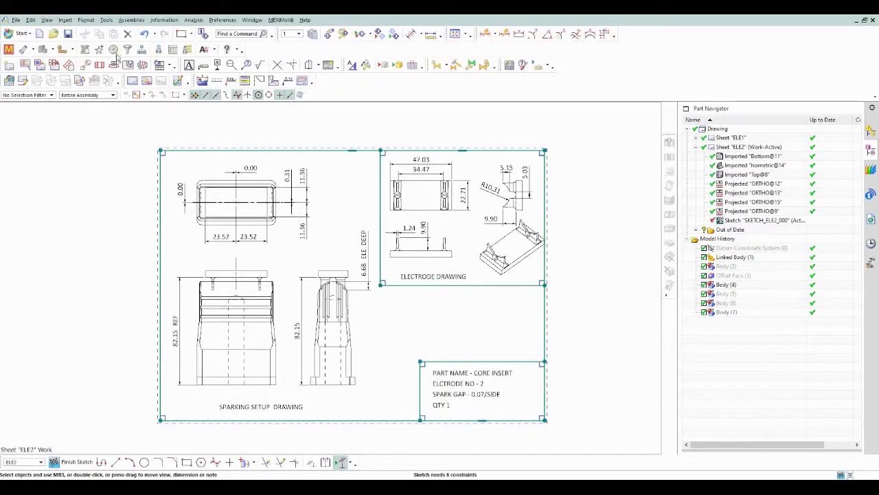